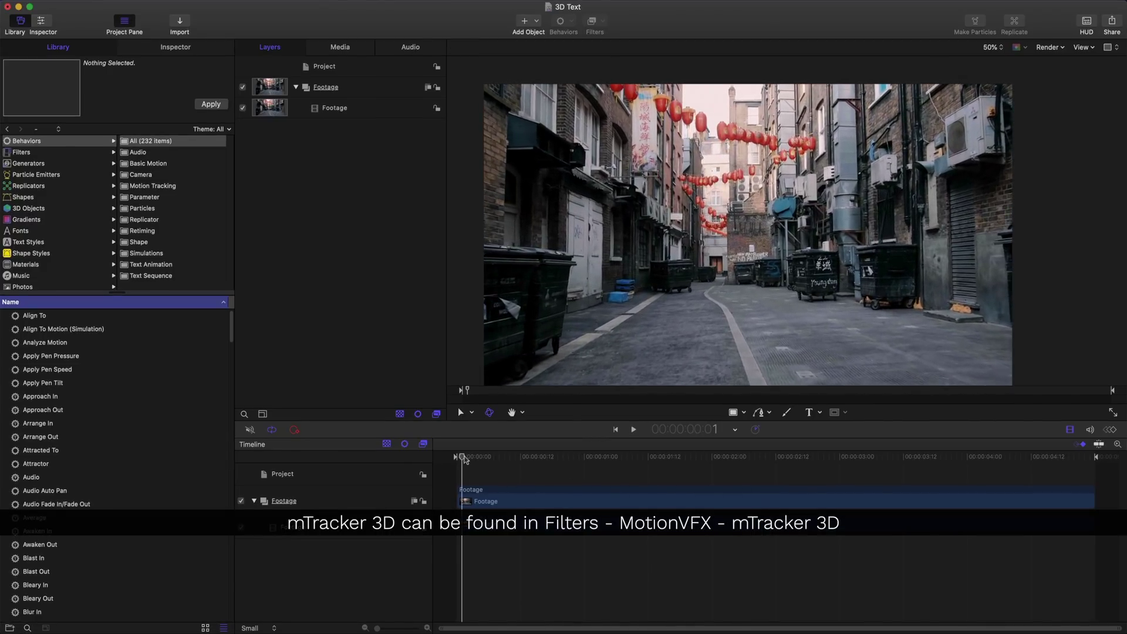
Apply the motionVFX mTracker 3D filter to the Footage clip and track the clip from its first frame.
click(453, 457)
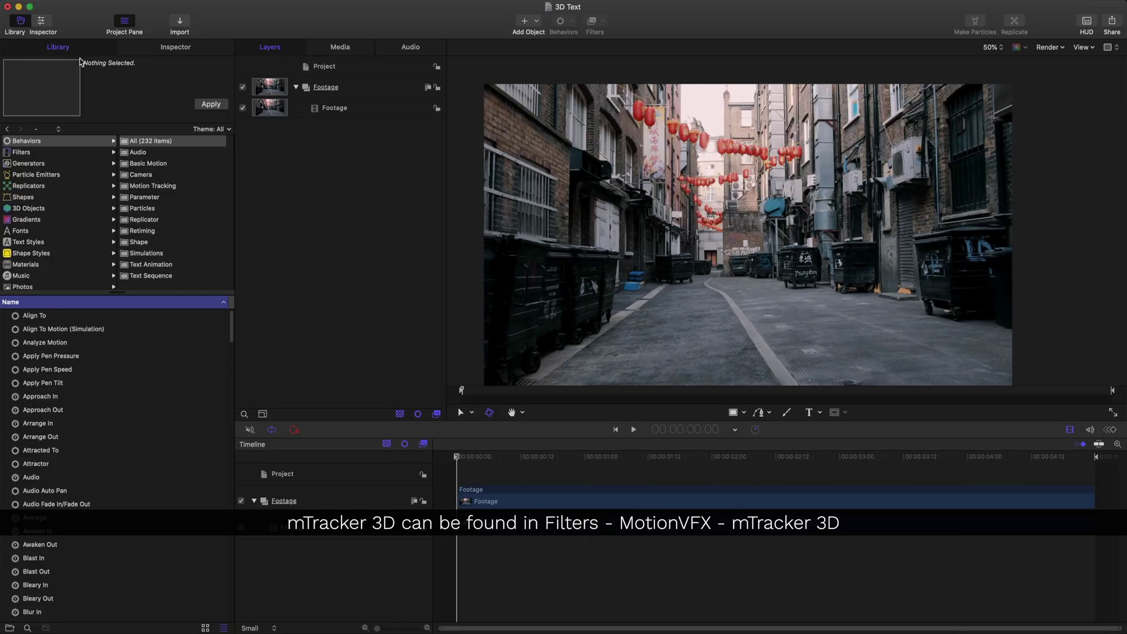
click(26, 154)
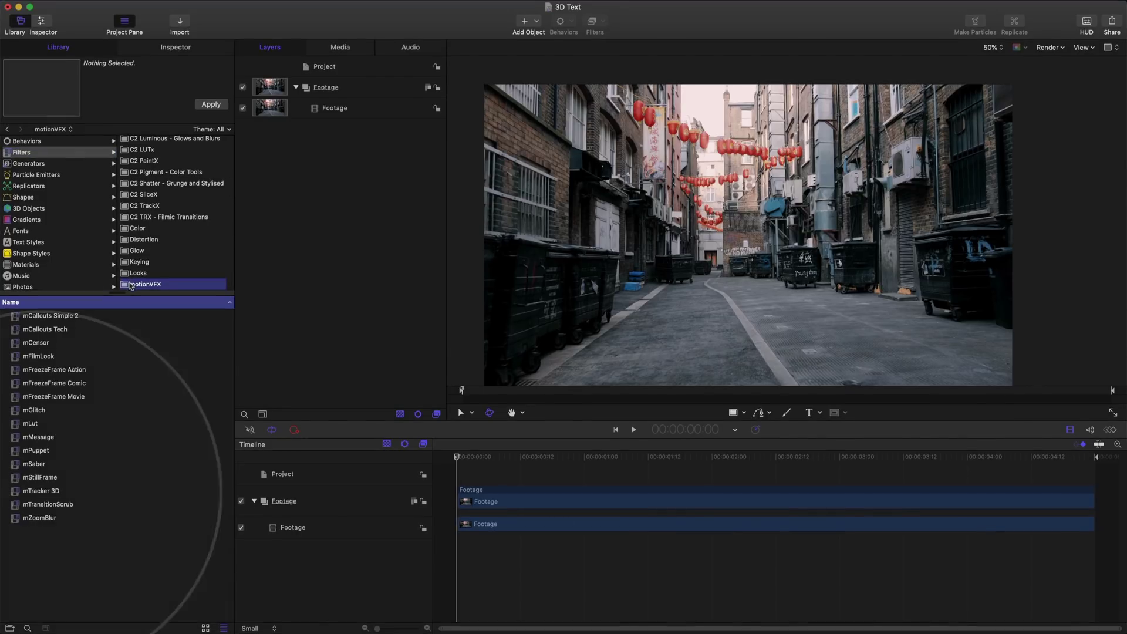
click(28, 492)
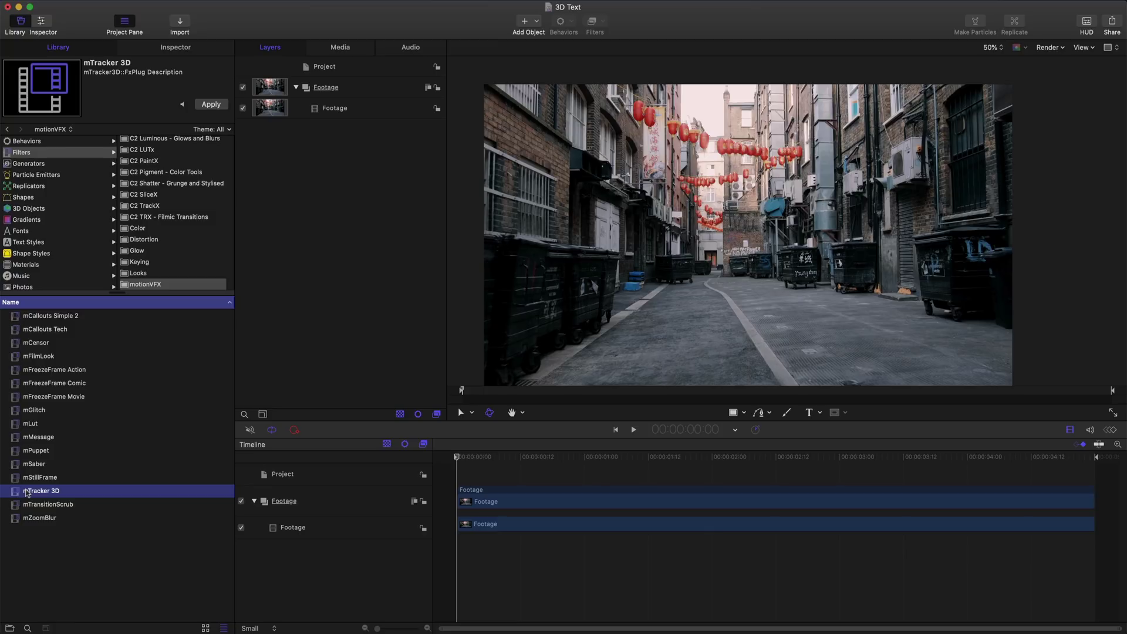
drag(36, 491, 290, 530)
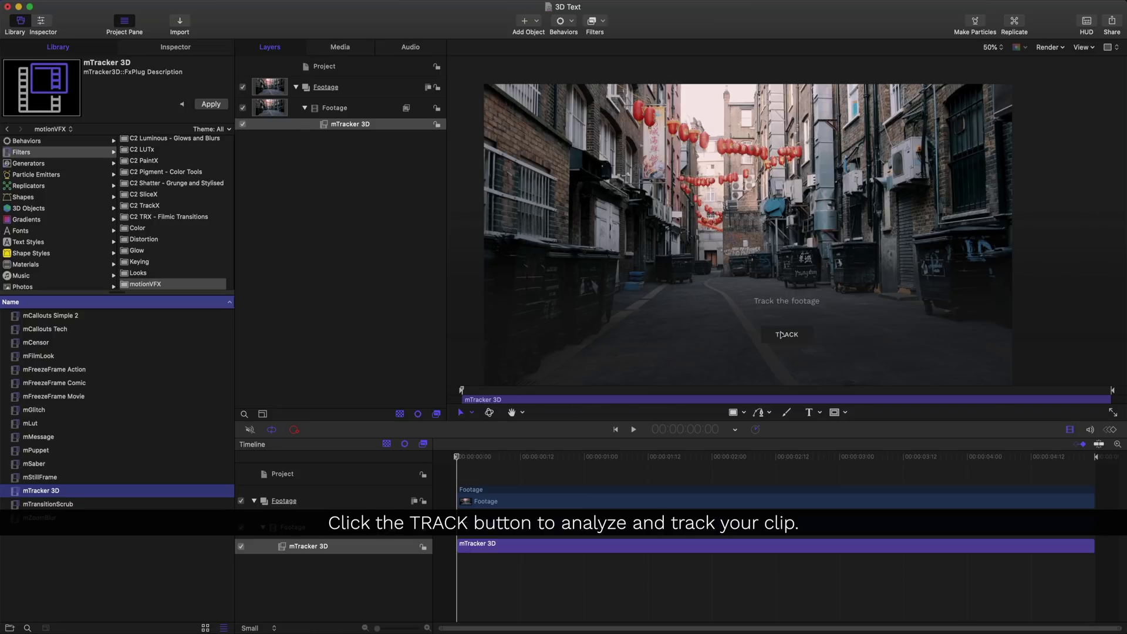
click(780, 335)
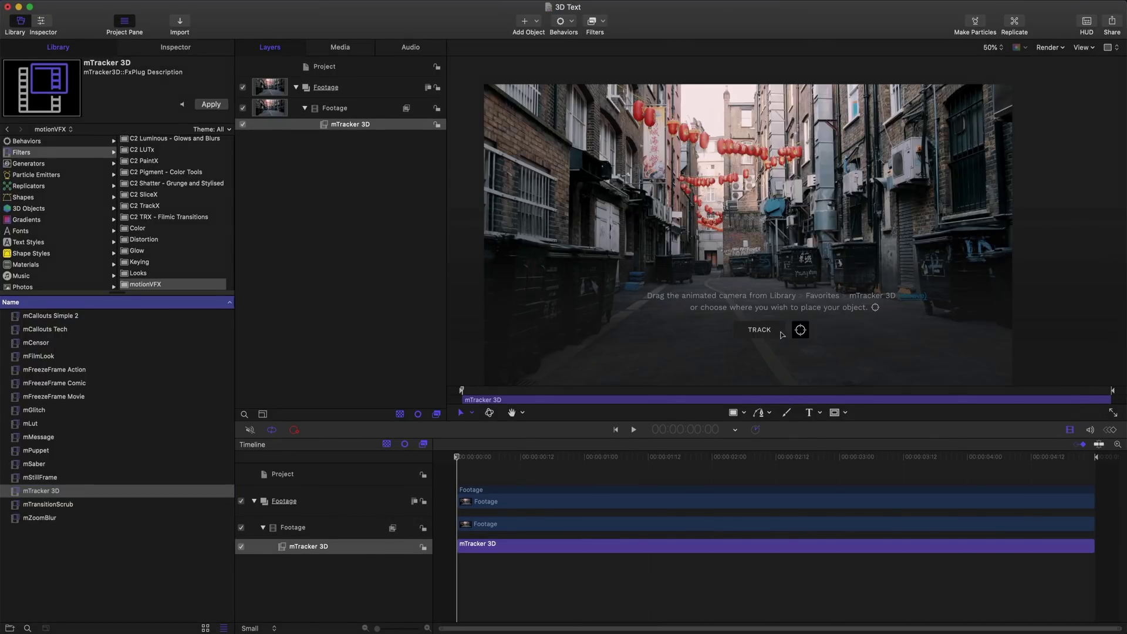
Set a 3D track point on the road's center line, add more points around it, and check them along the timeline.
click(800, 330)
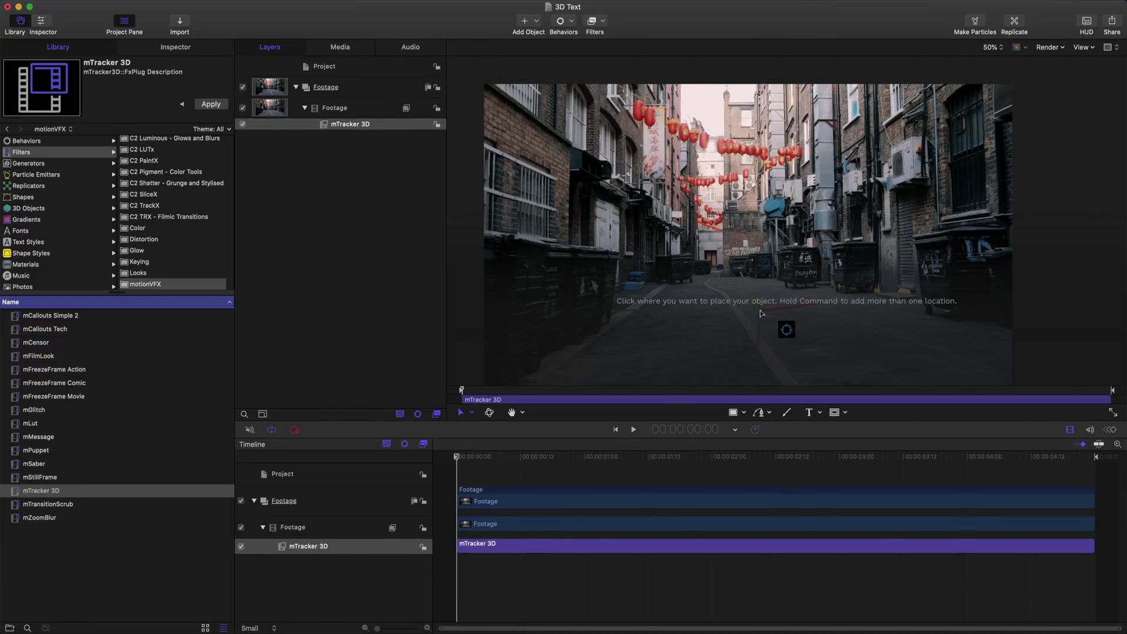
click(761, 308)
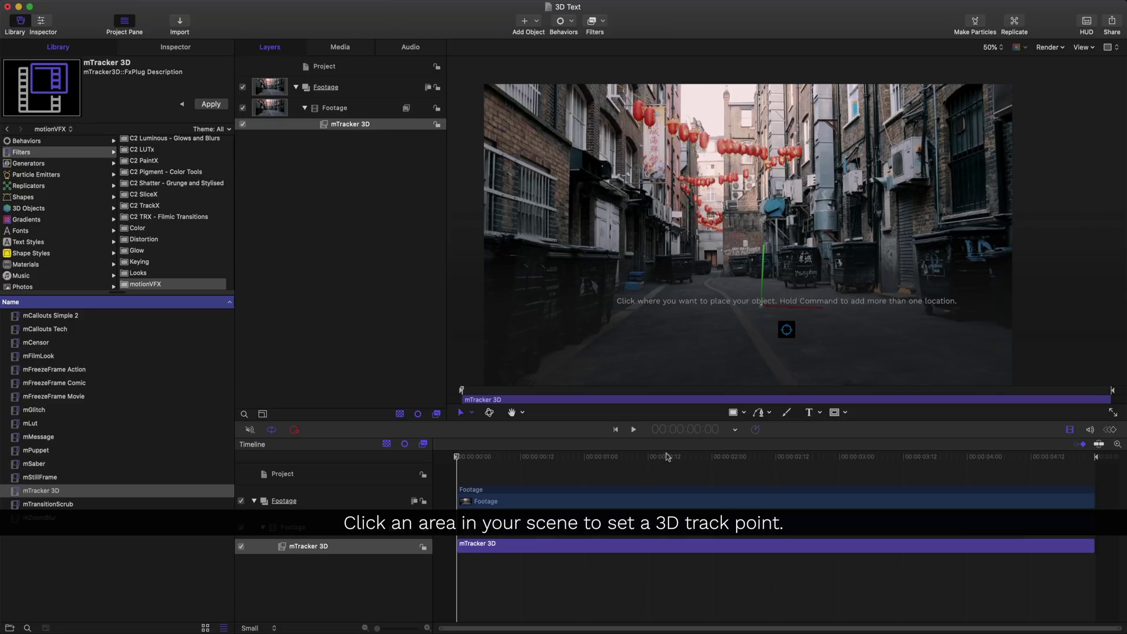
drag(669, 456, 819, 473)
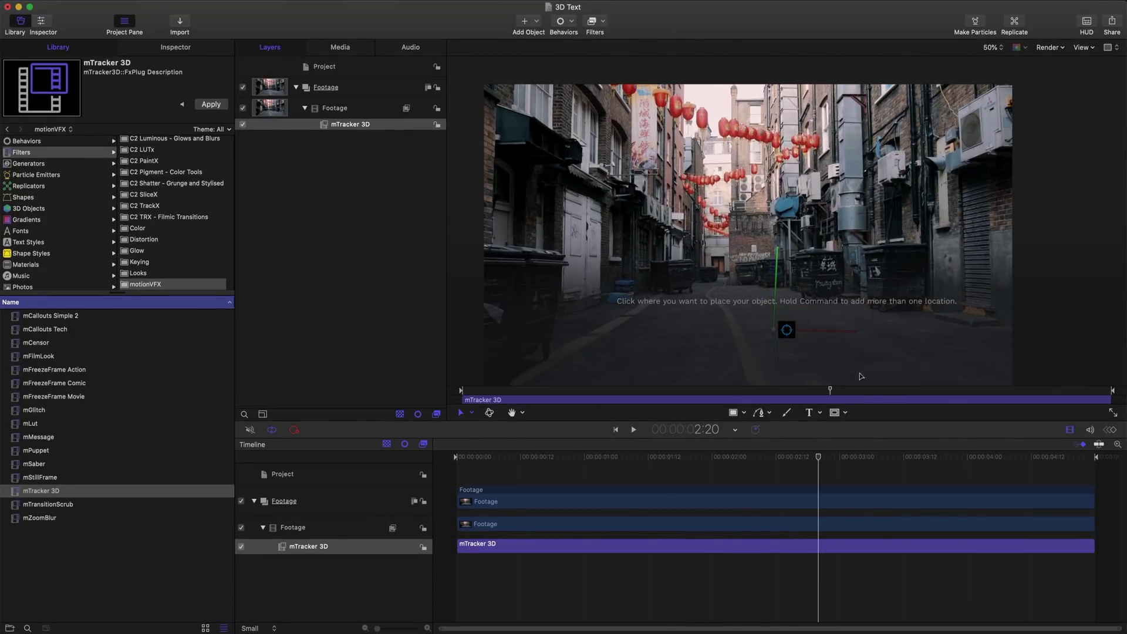
super+click(904, 360)
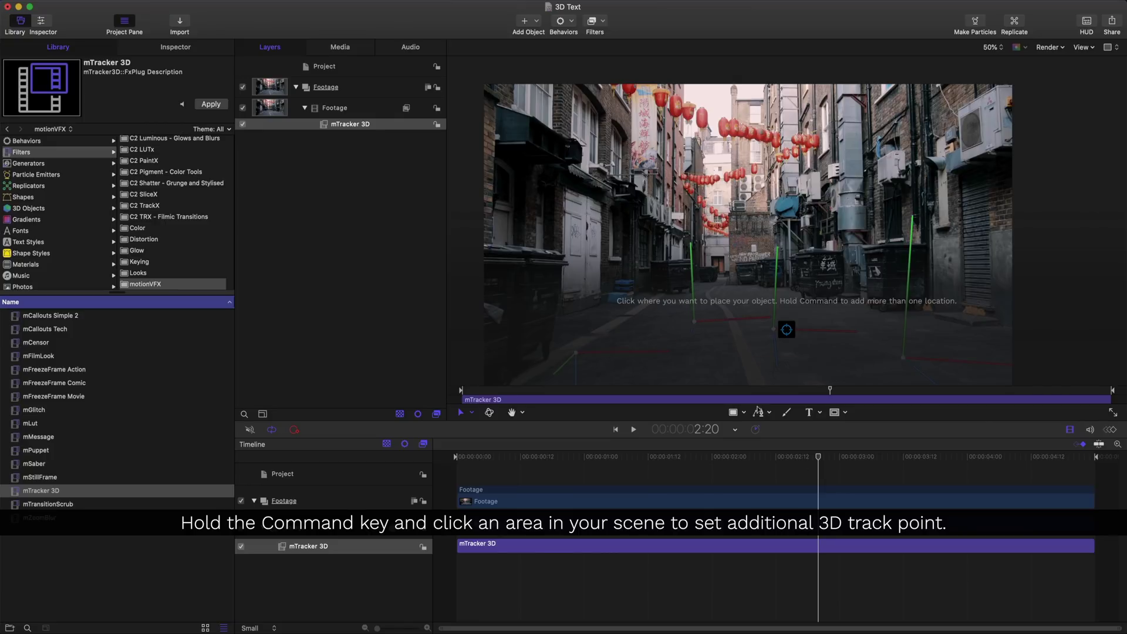
drag(829, 462, 1051, 462)
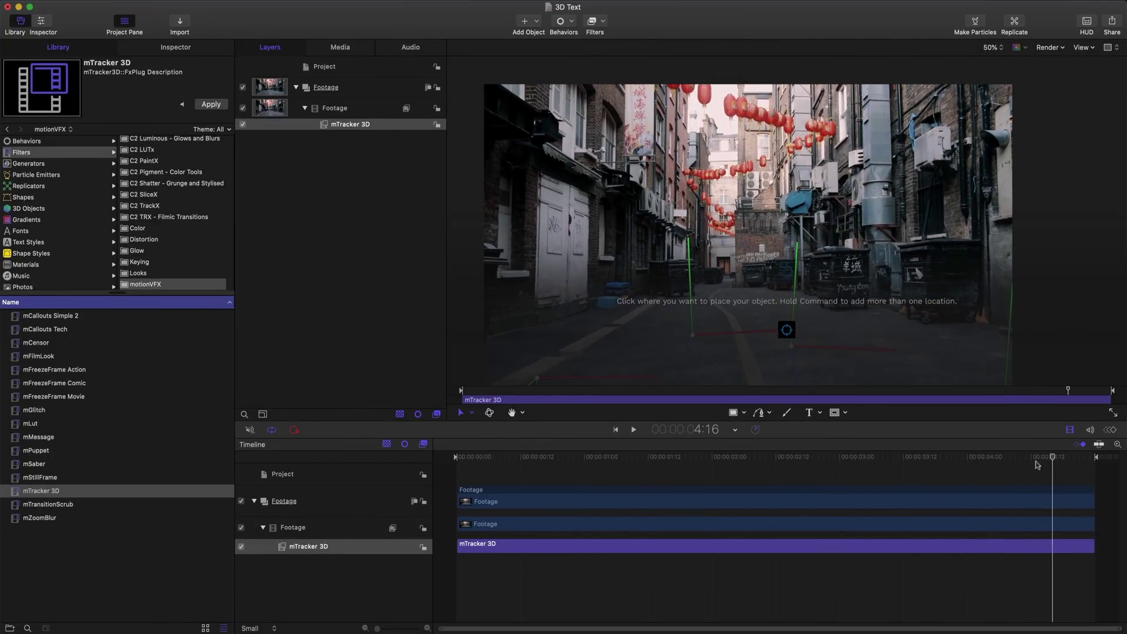
Replace all track points with a single one on the road, check it from the start, and leave point placement.
click(777, 346)
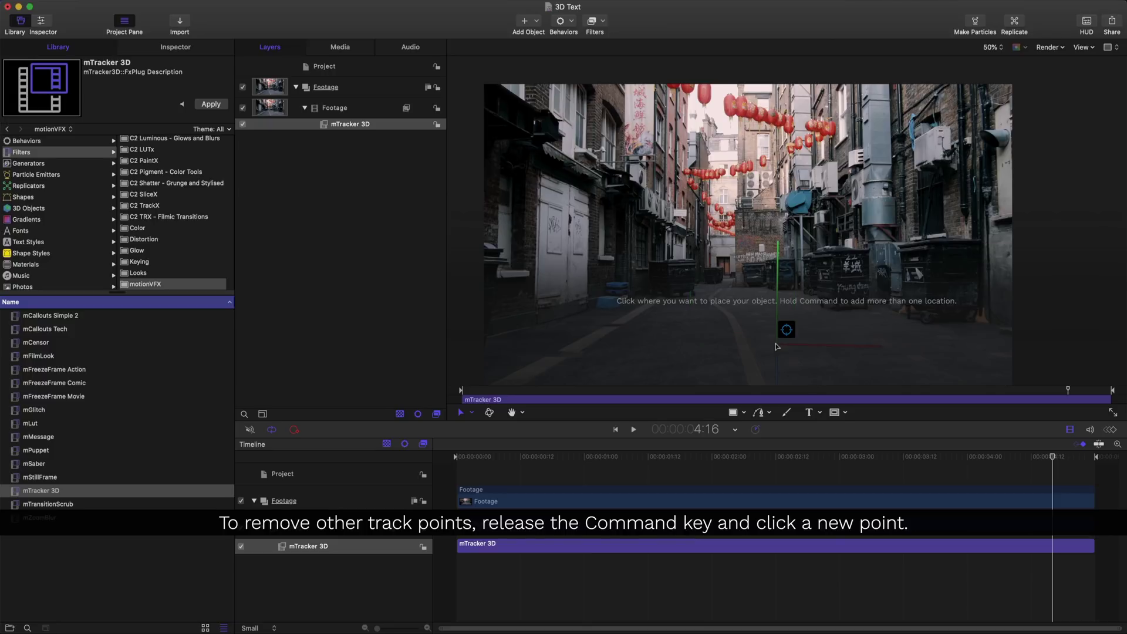
drag(1052, 457, 452, 453)
key(space)
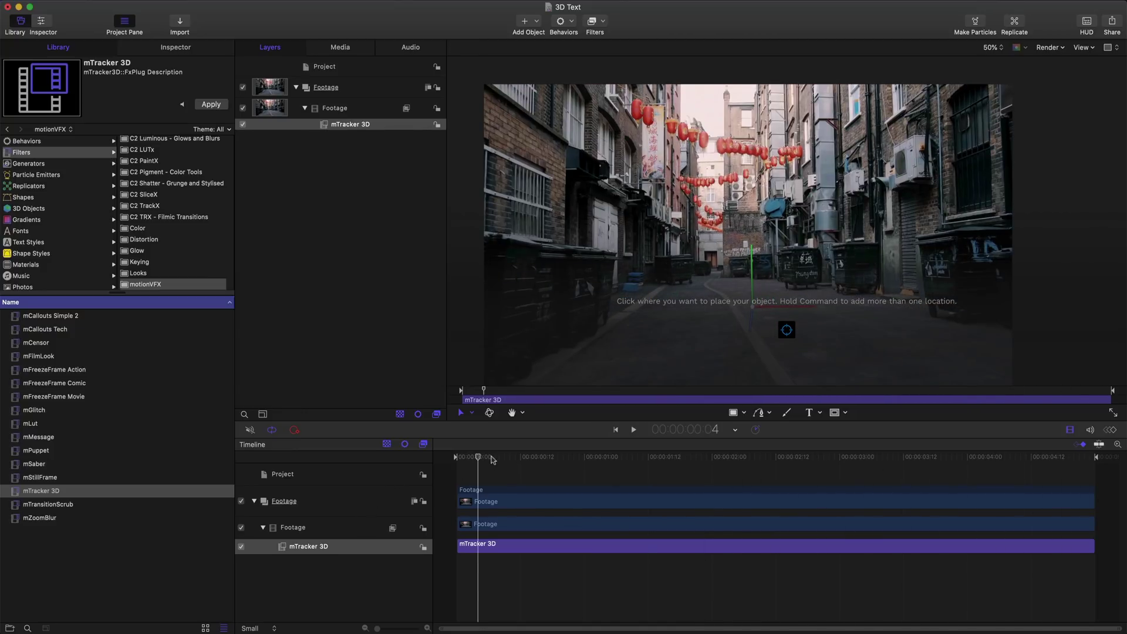
click(478, 457)
drag(479, 457, 456, 458)
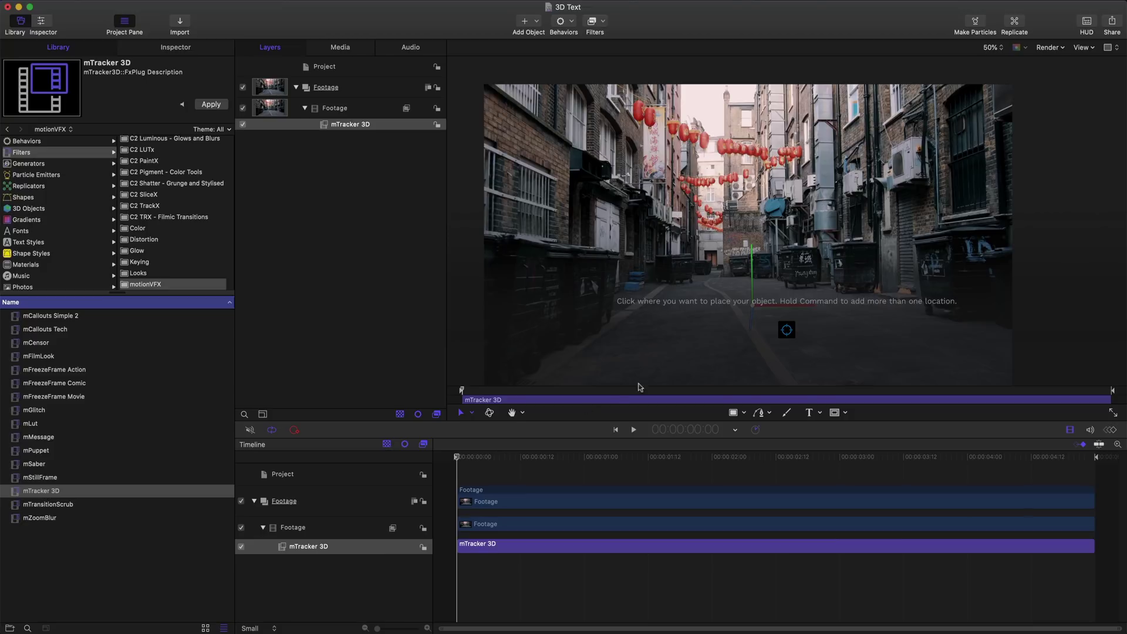
click(788, 331)
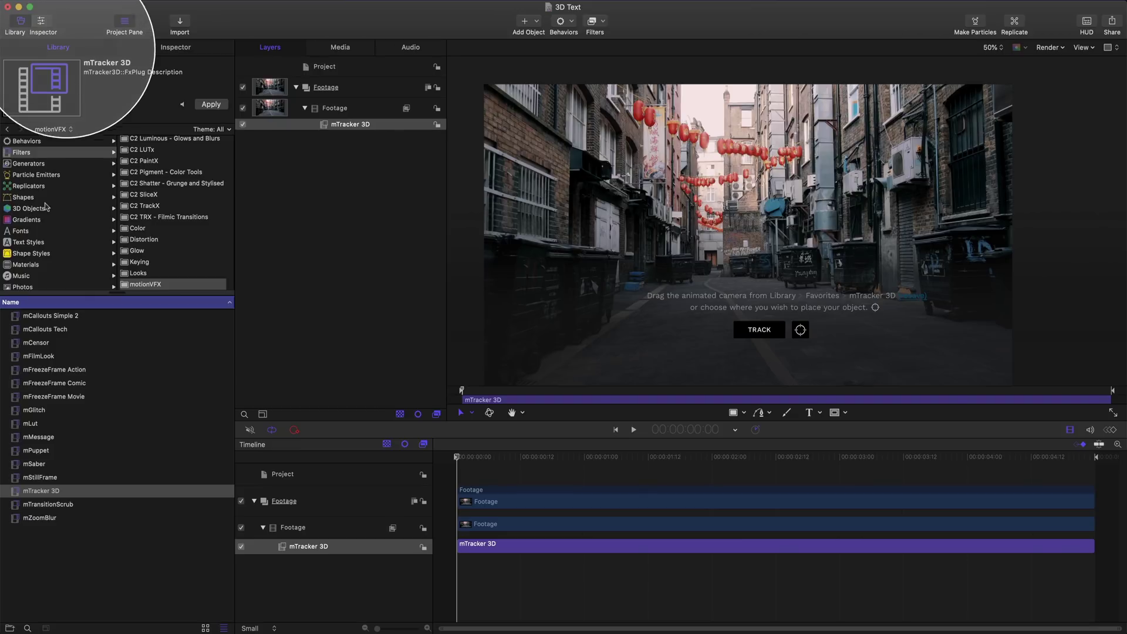
Add the 3D Group and Camera from the mTracker3D favorites to the project and switch the existing 2D groups to 3D.
scroll(42, 253, down, 3)
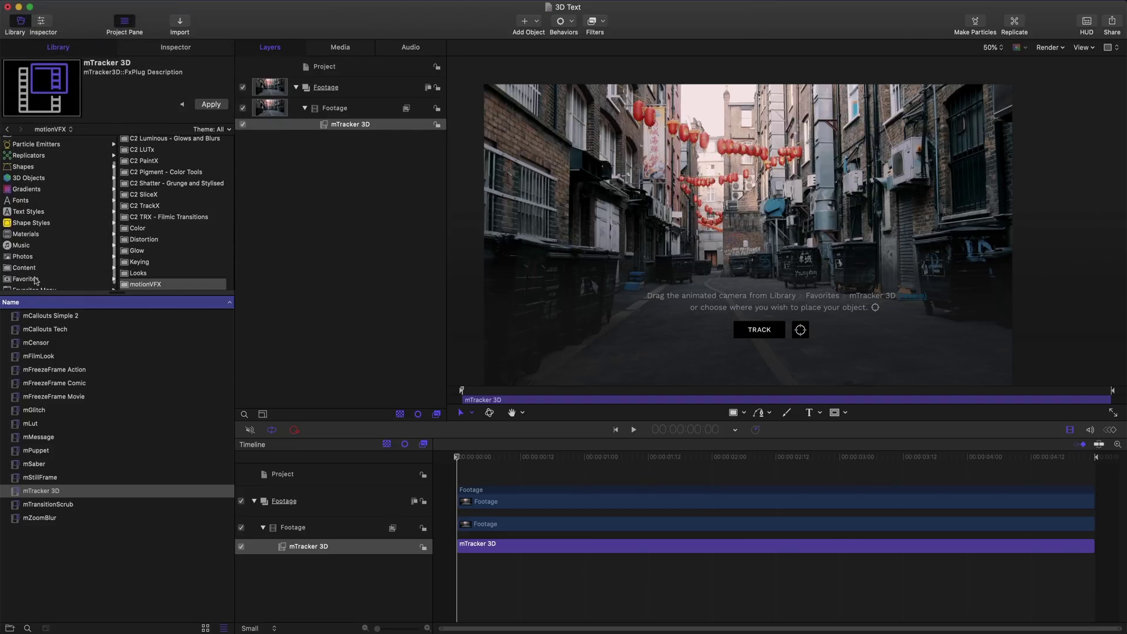
click(34, 279)
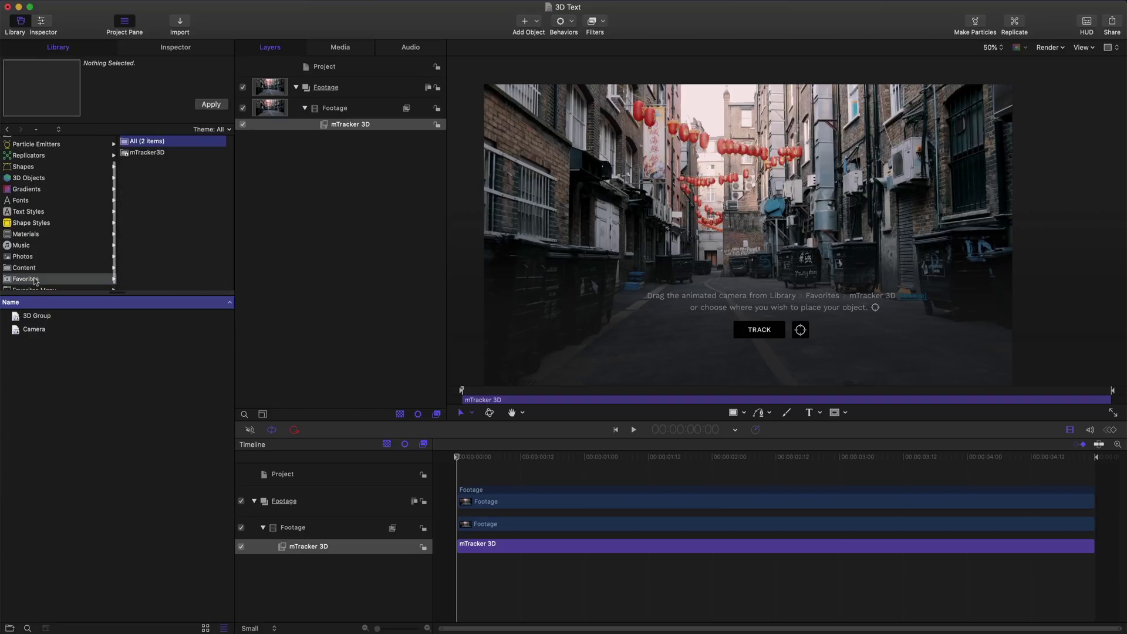
click(159, 155)
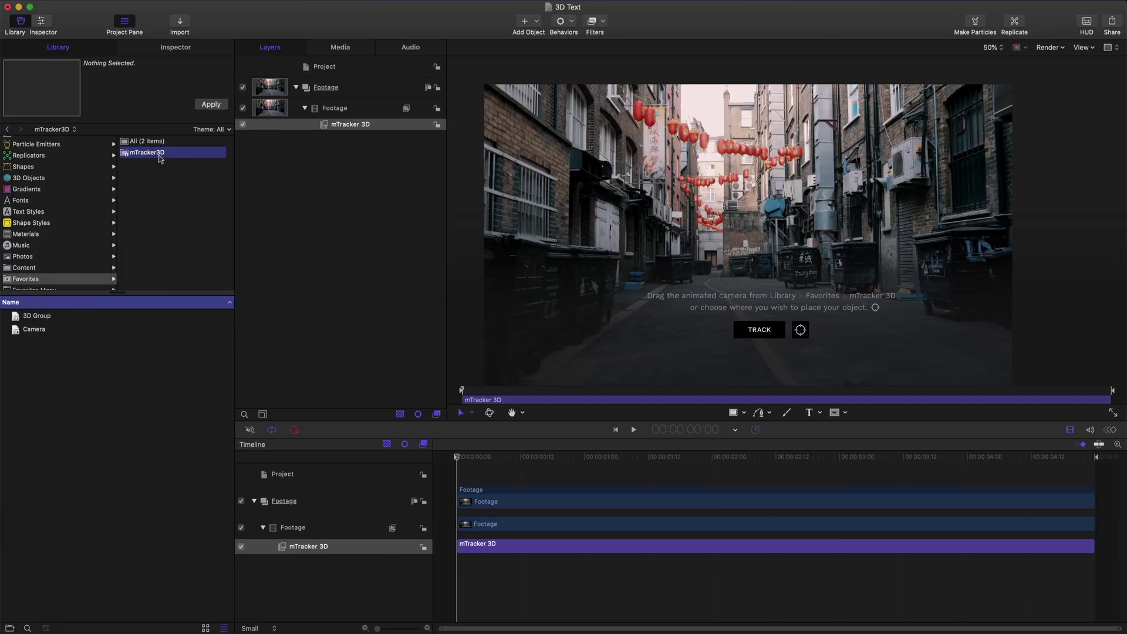
click(46, 316)
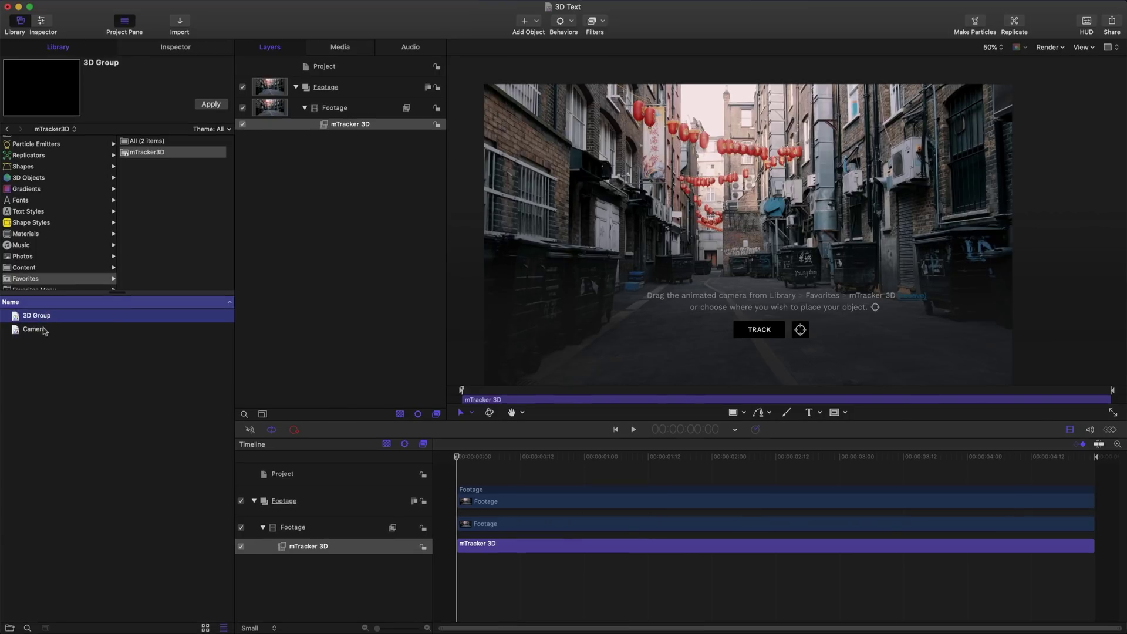
drag(63, 354, 314, 86)
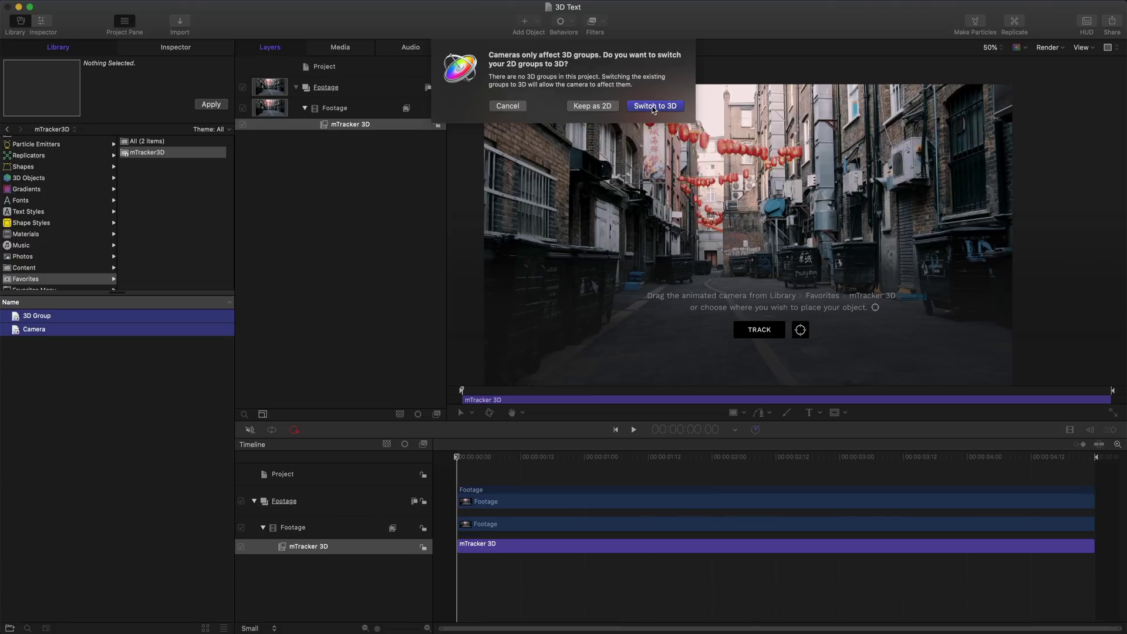
click(653, 107)
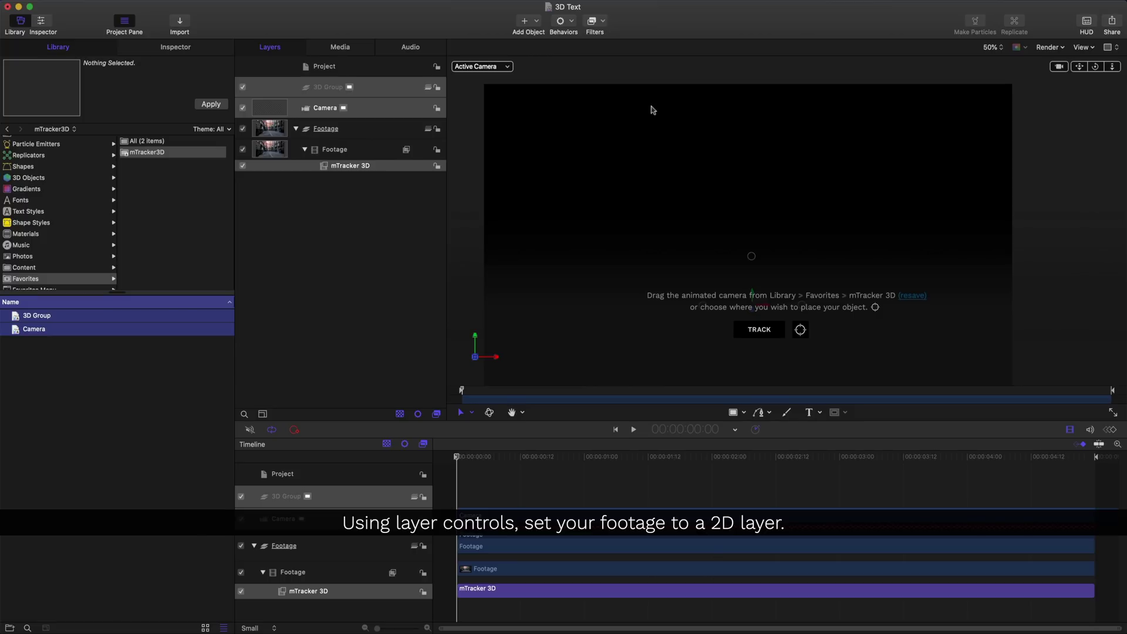
Set the Footage group back to 2D, play the clip to check the tracked 3D Group, and return to the first frame.
click(428, 129)
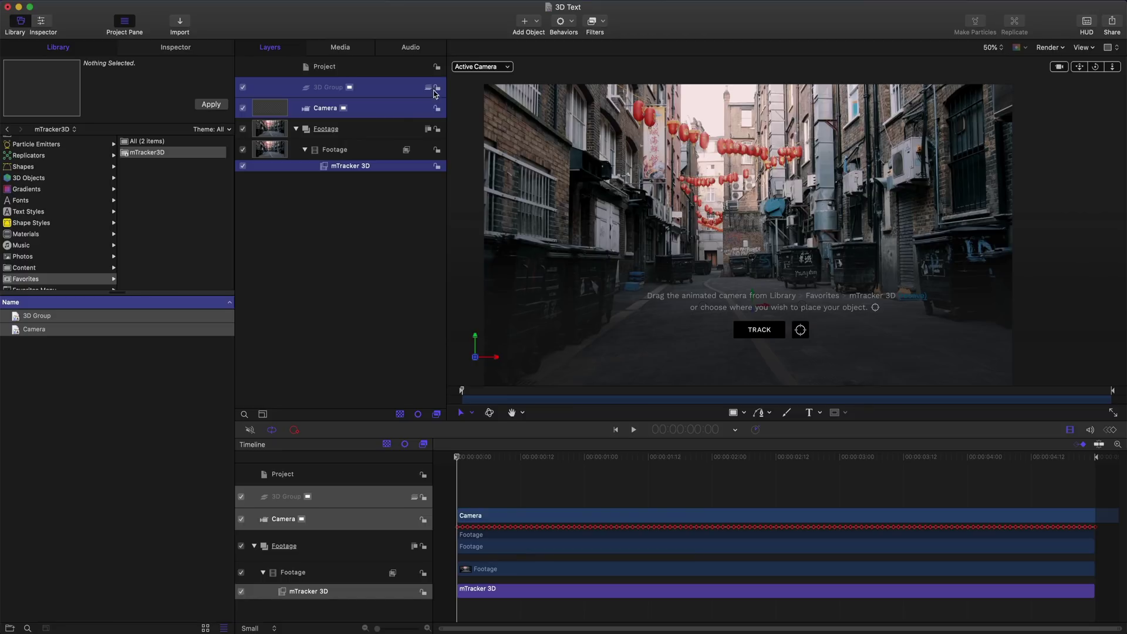
click(457, 459)
key(space)
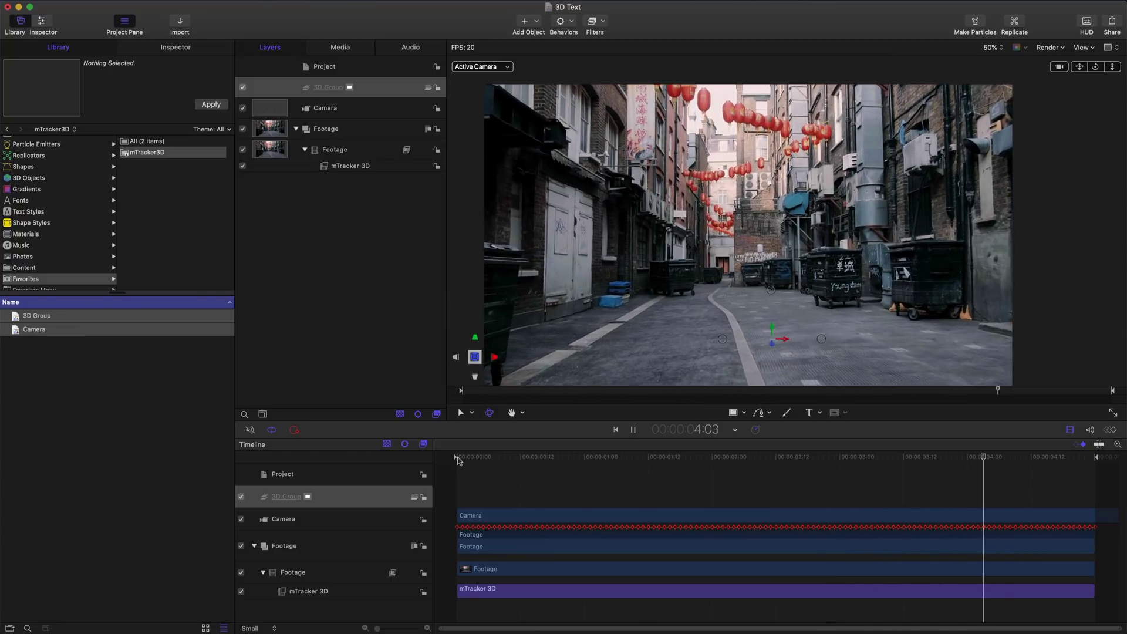
key(space)
key(Home)
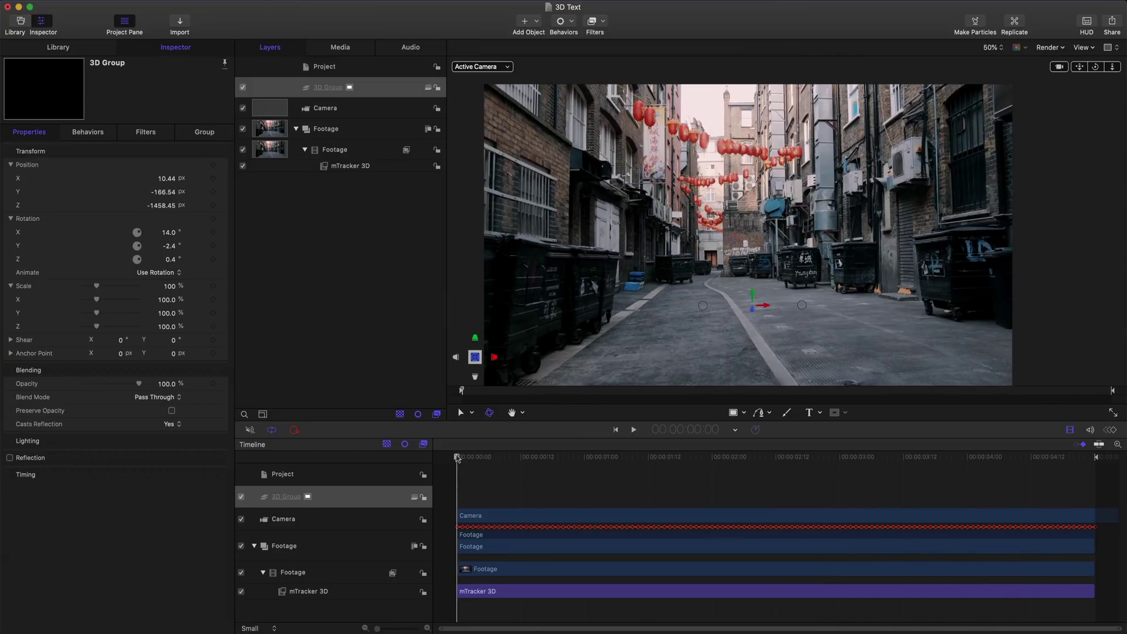
Create a text object reading STREET inside the 3D Group, placed over the road.
click(810, 413)
drag(703, 275, 819, 307)
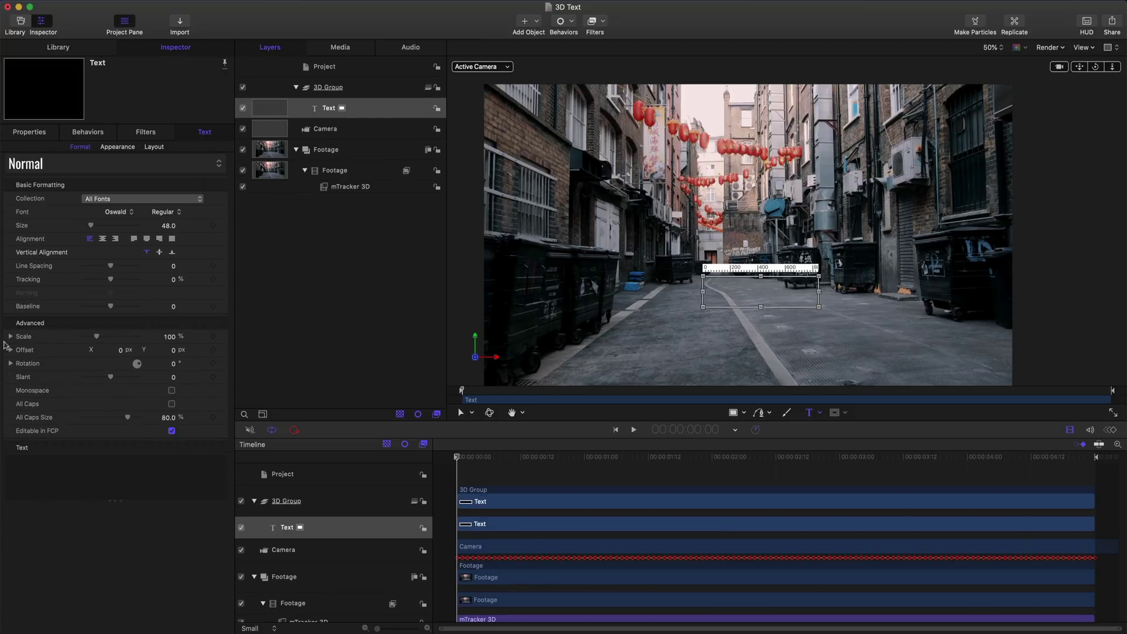
text(STREET)
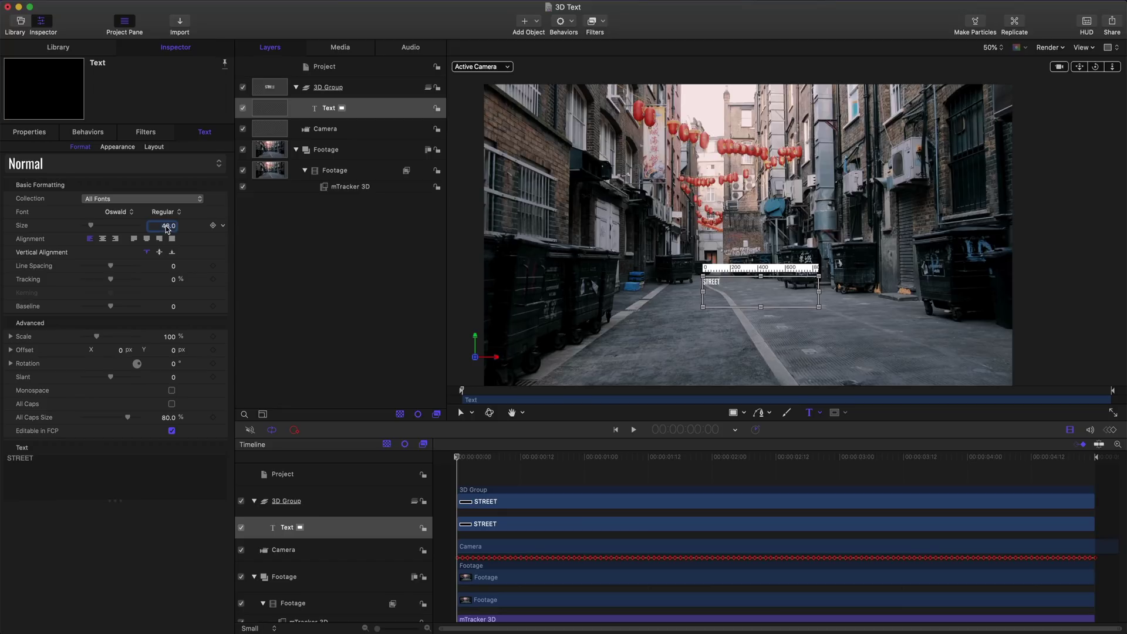
Format the STREET text with size 160, centered and top-aligned, with line spacing -98.
drag(91, 226, 116, 227)
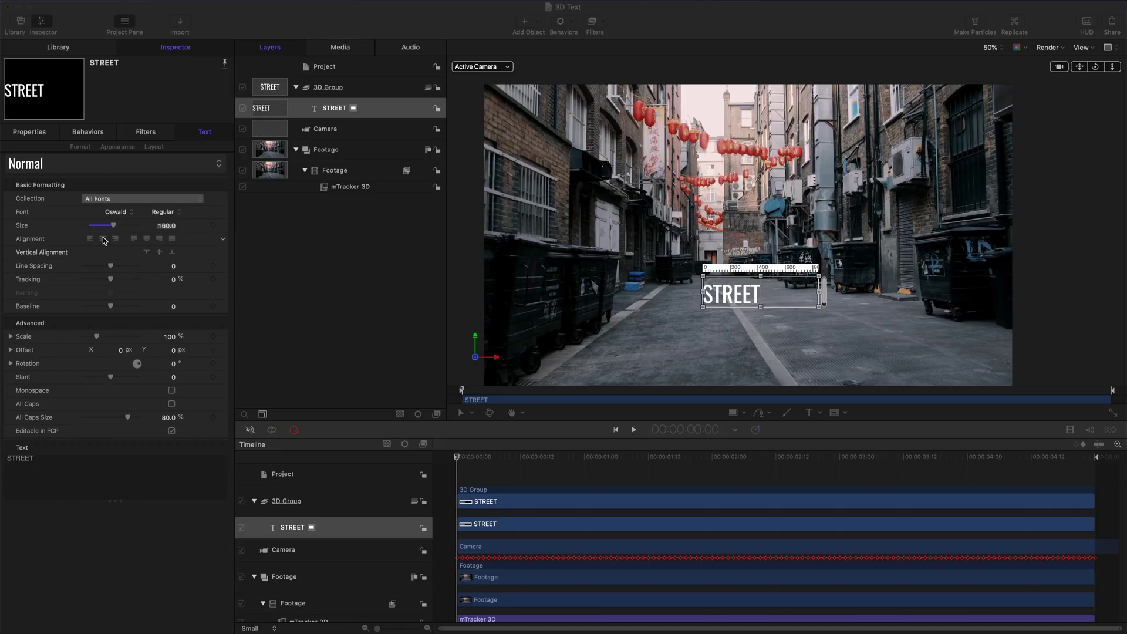
click(103, 238)
click(146, 252)
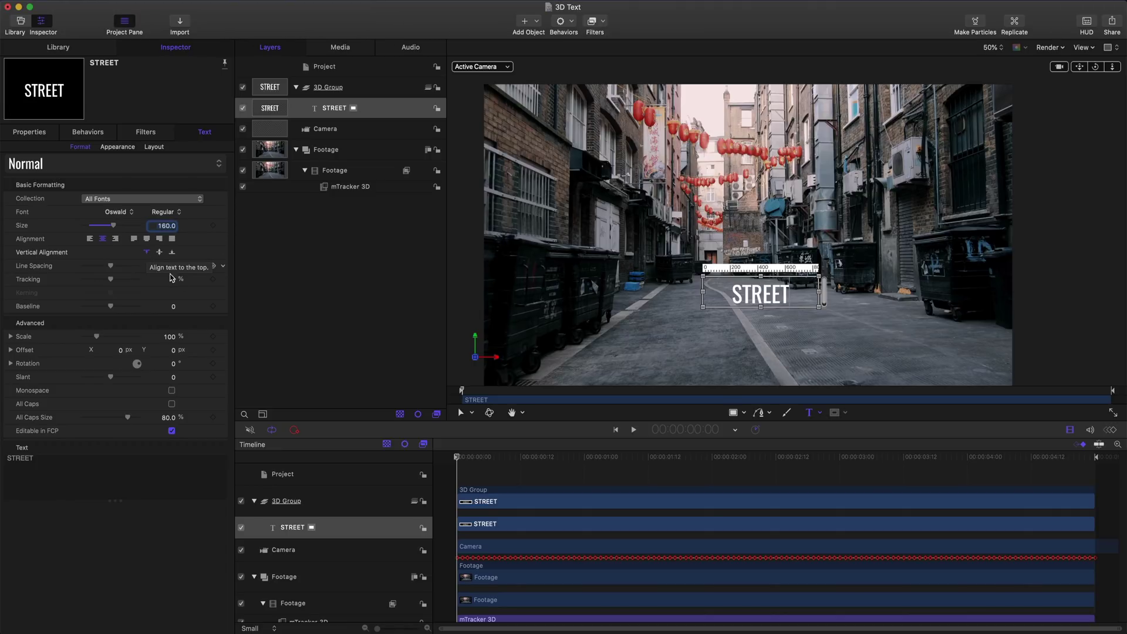
key(Return)
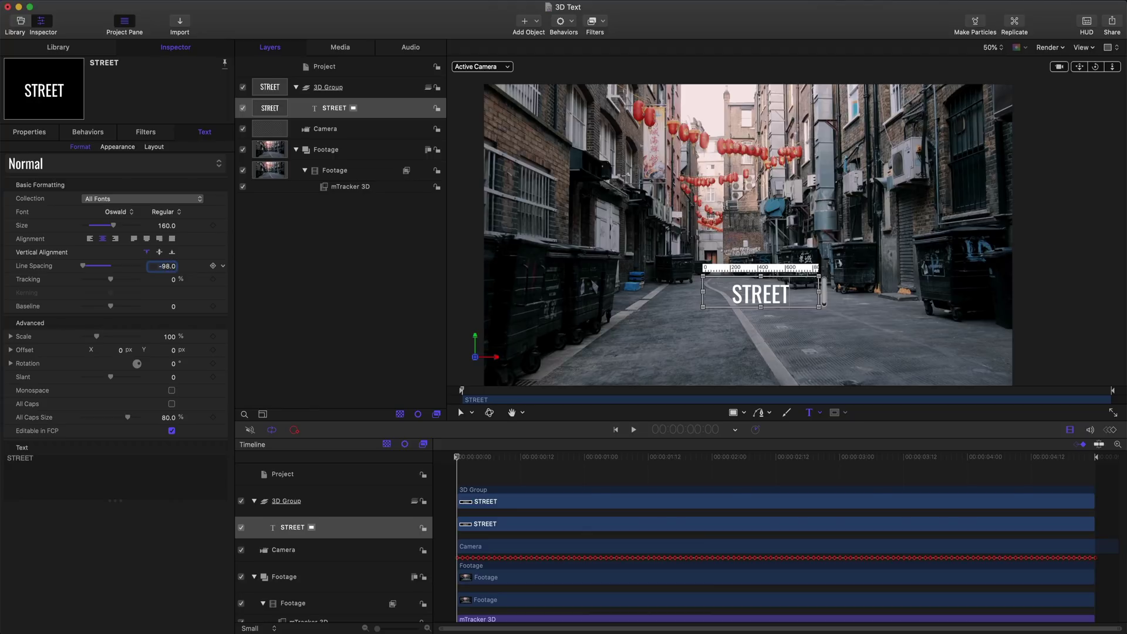
Reset the STREET text's position so it uses the 3D Group's tracked position.
click(31, 133)
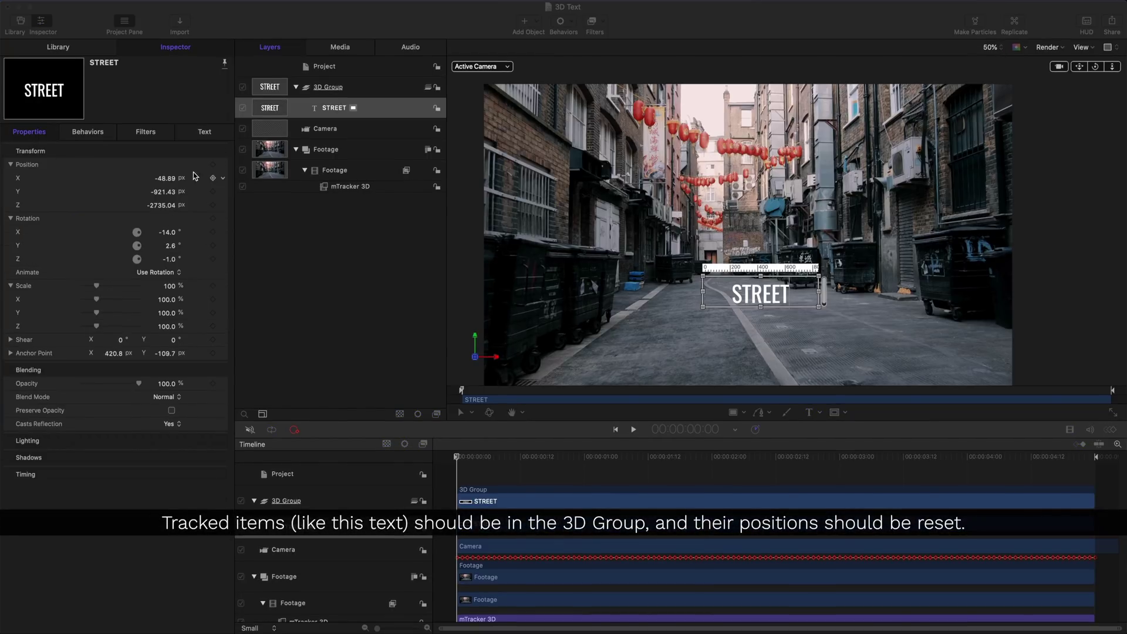
click(223, 165)
click(231, 173)
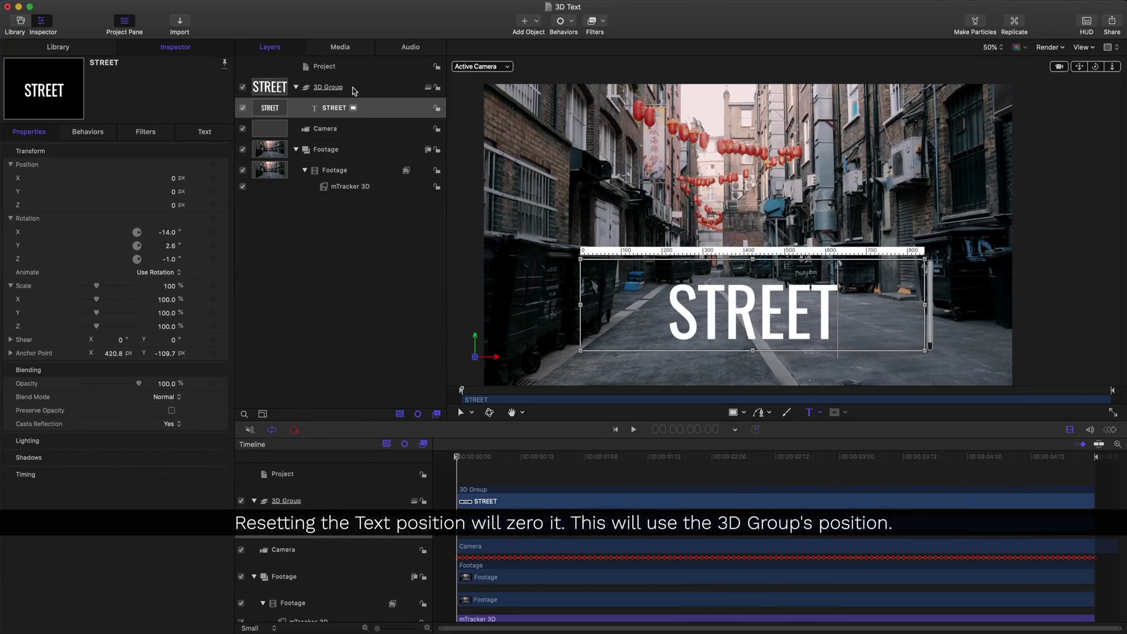
Select the 3D Group and play through the timeline to examine how the STREET text follows the road.
click(353, 90)
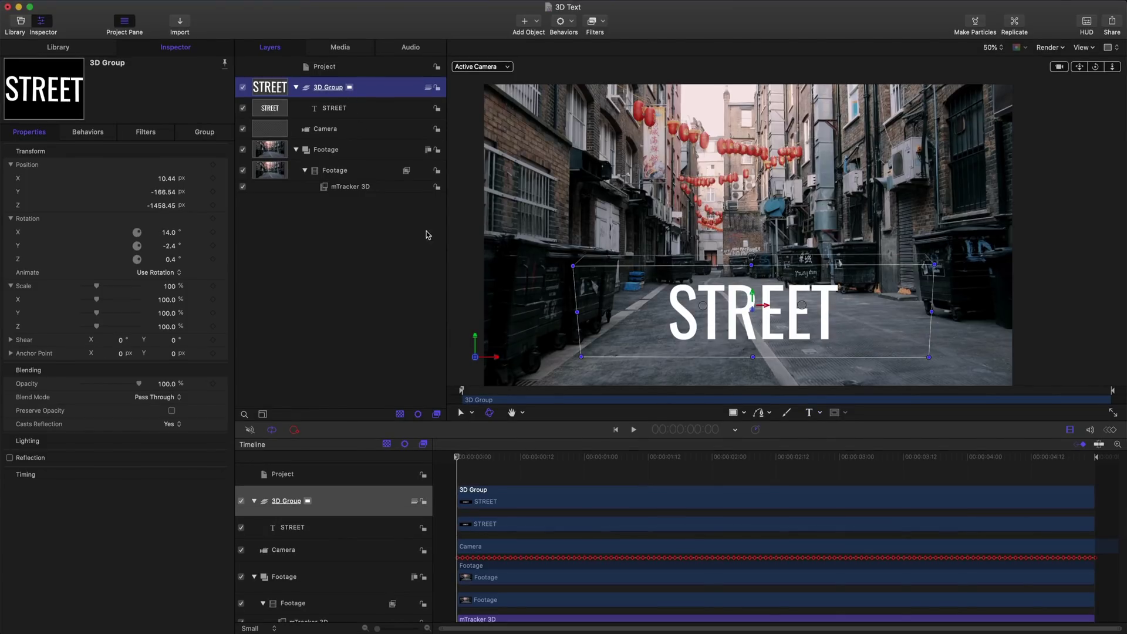
drag(460, 458, 803, 487)
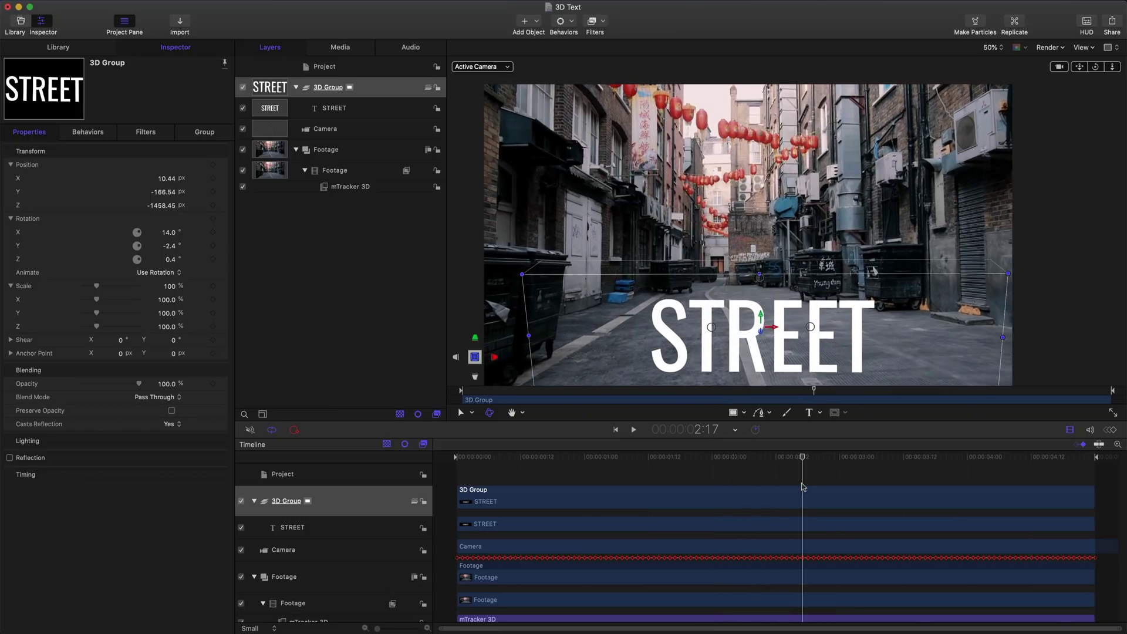
key(space)
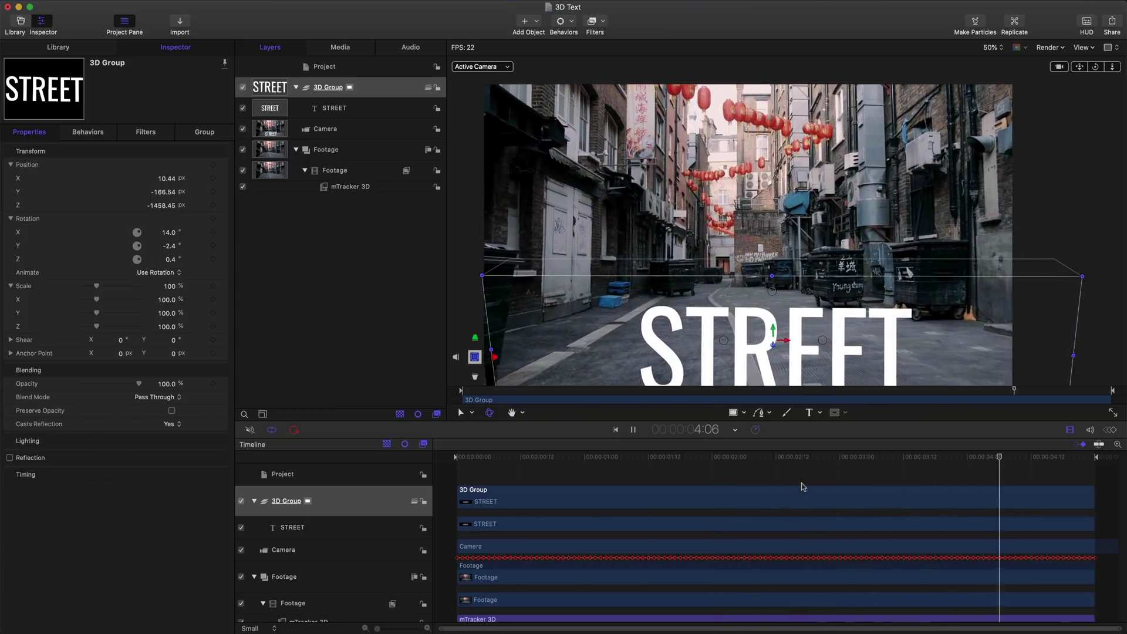
key(space)
click(846, 459)
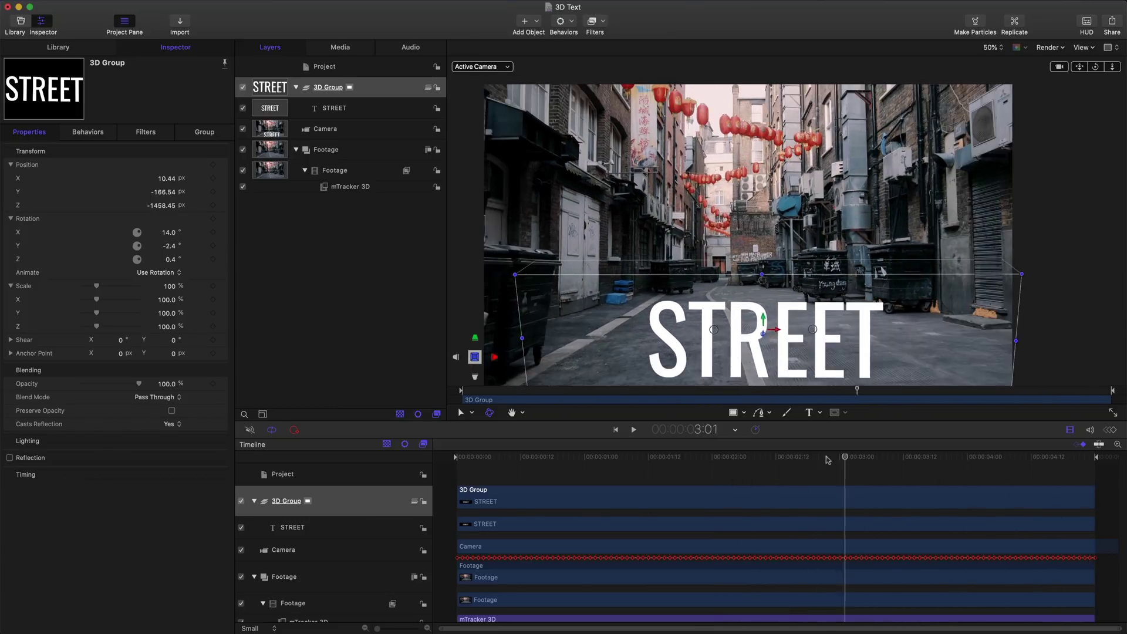
drag(827, 460, 442, 455)
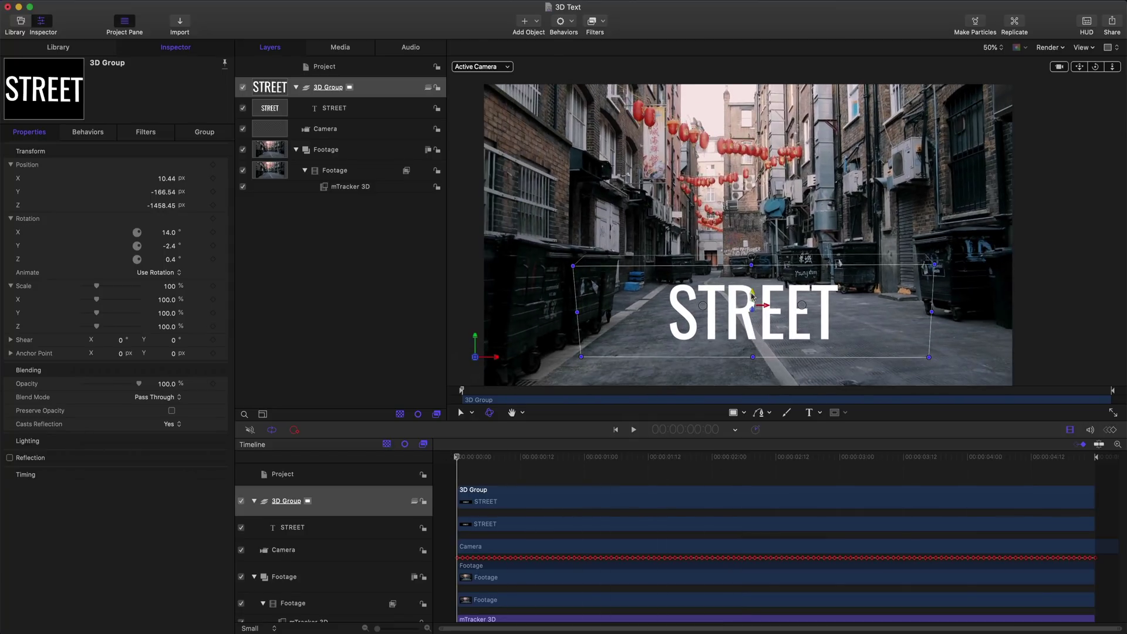
Move the STREET text's anchor point down to the text's lower edge, at Y about -221 px, and reset its position.
click(753, 292)
click(334, 108)
click(472, 413)
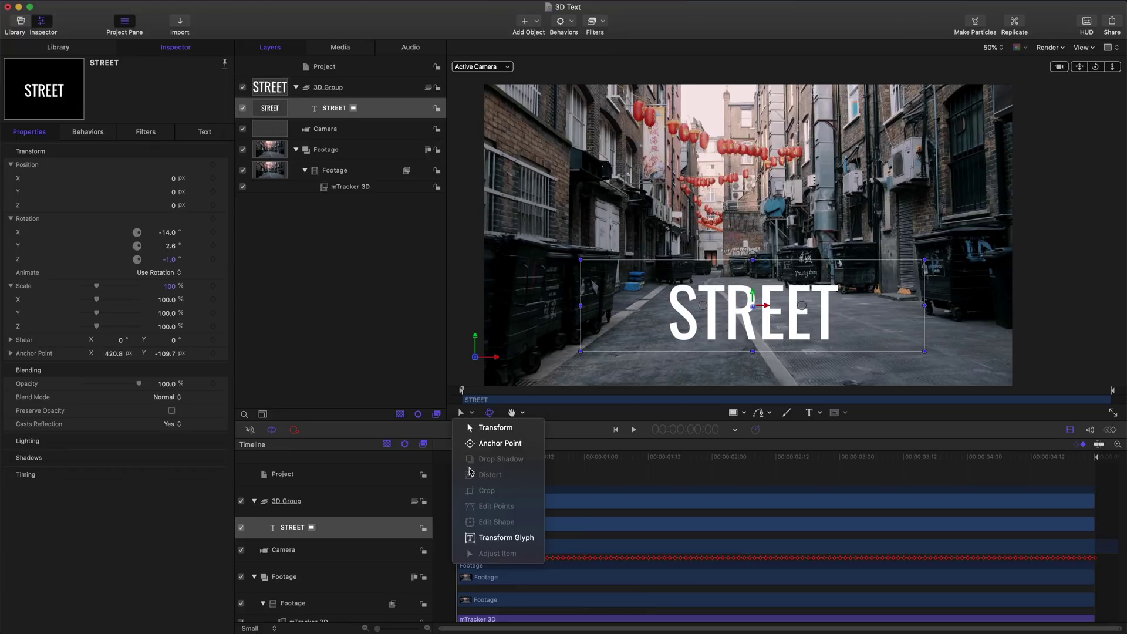
click(499, 443)
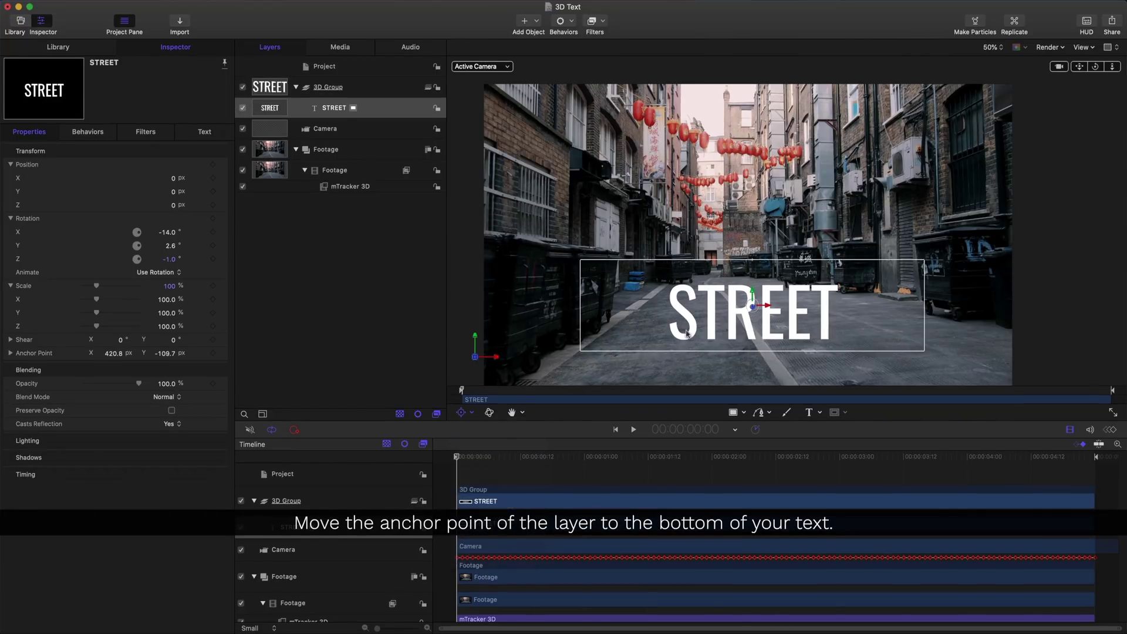
drag(754, 293, 753, 339)
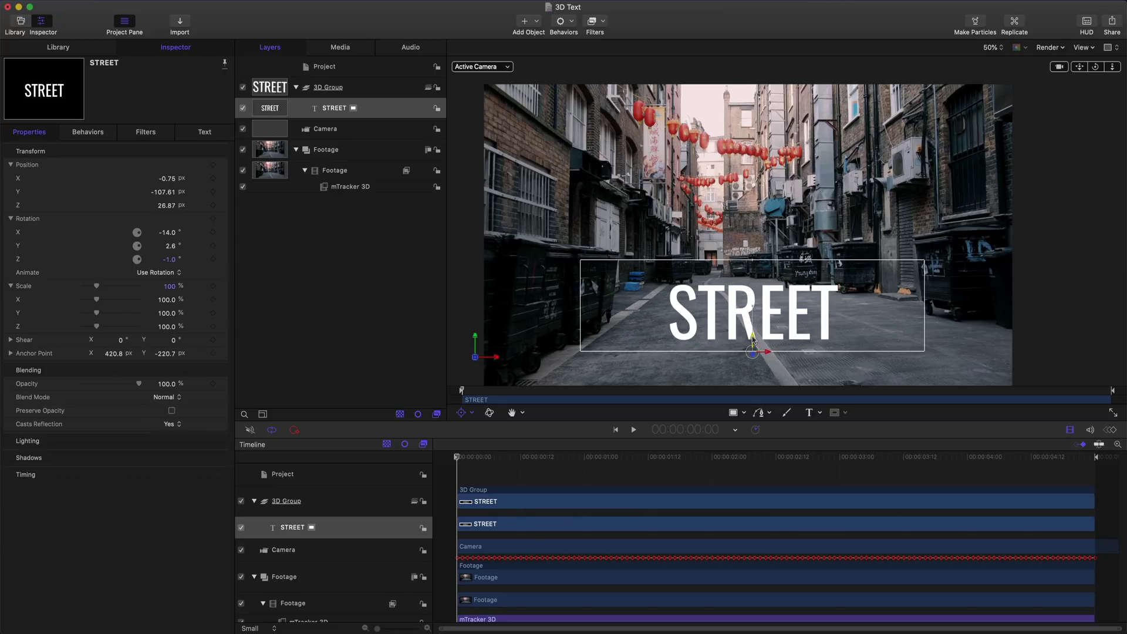
mouse_move(226, 172)
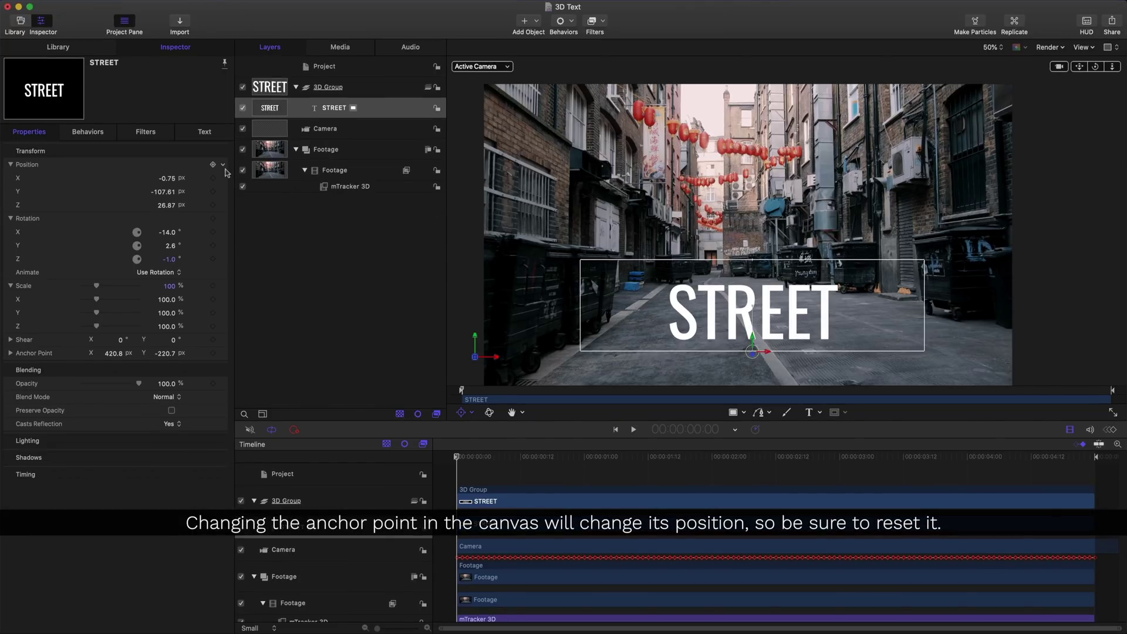
click(223, 167)
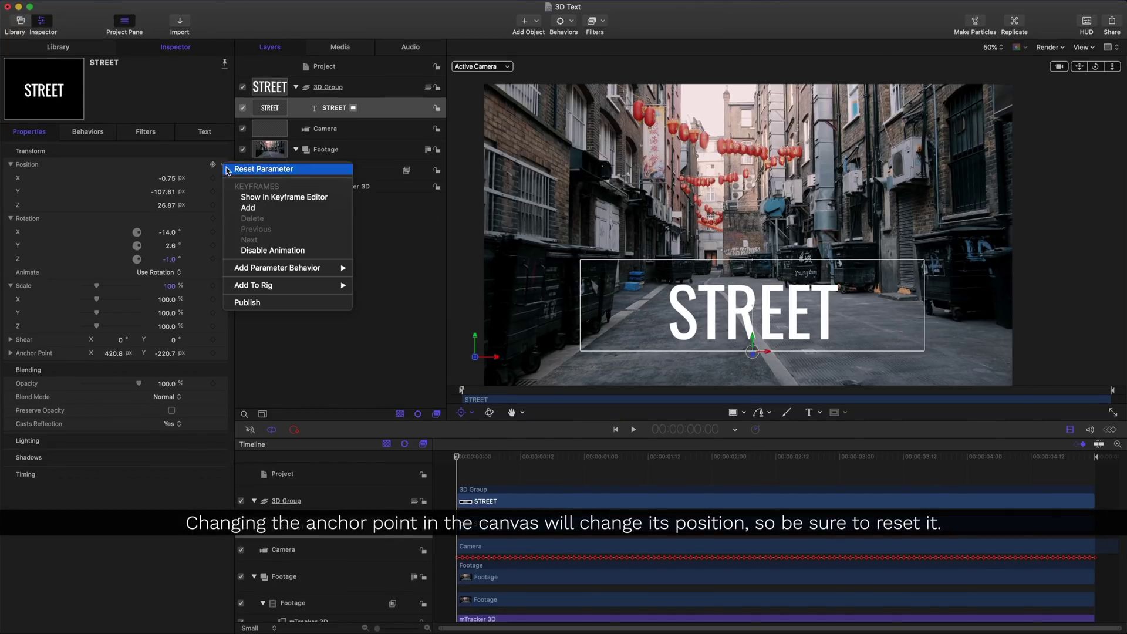
click(229, 169)
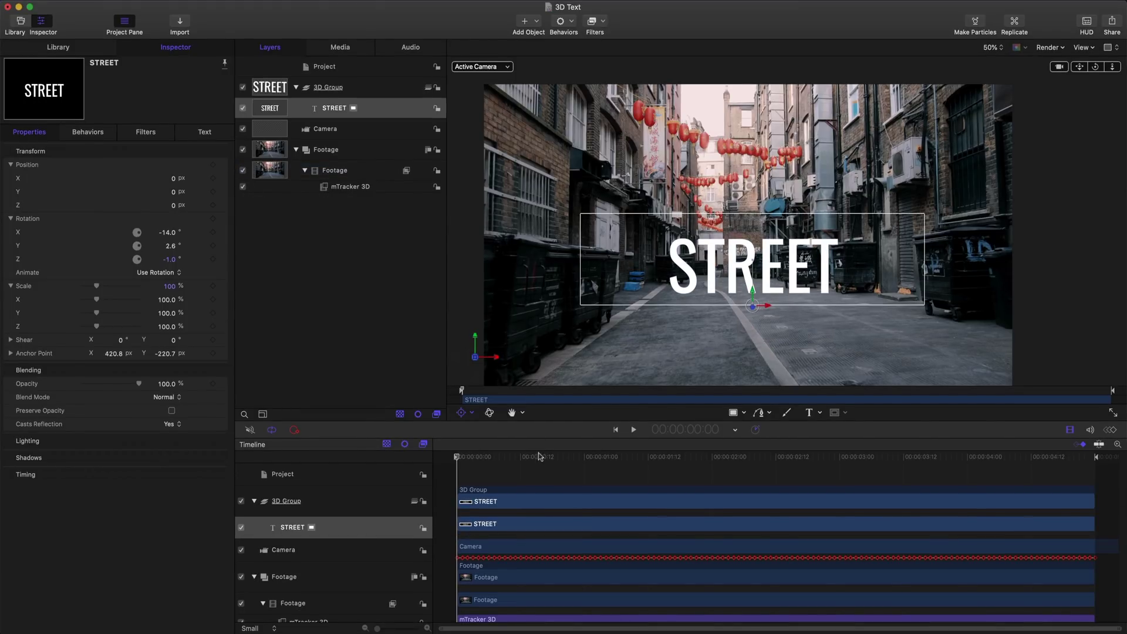
Play the timeline from the start to examine how the repositioned STREET text sits on the road.
drag(540, 455, 411, 453)
click(412, 454)
key(space)
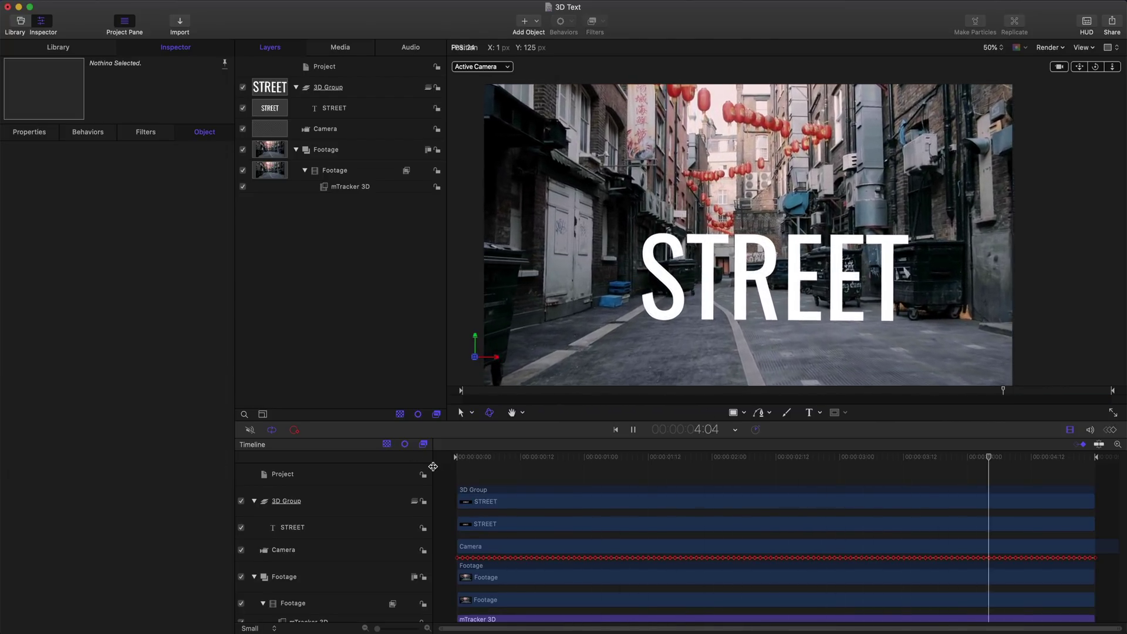
key(space)
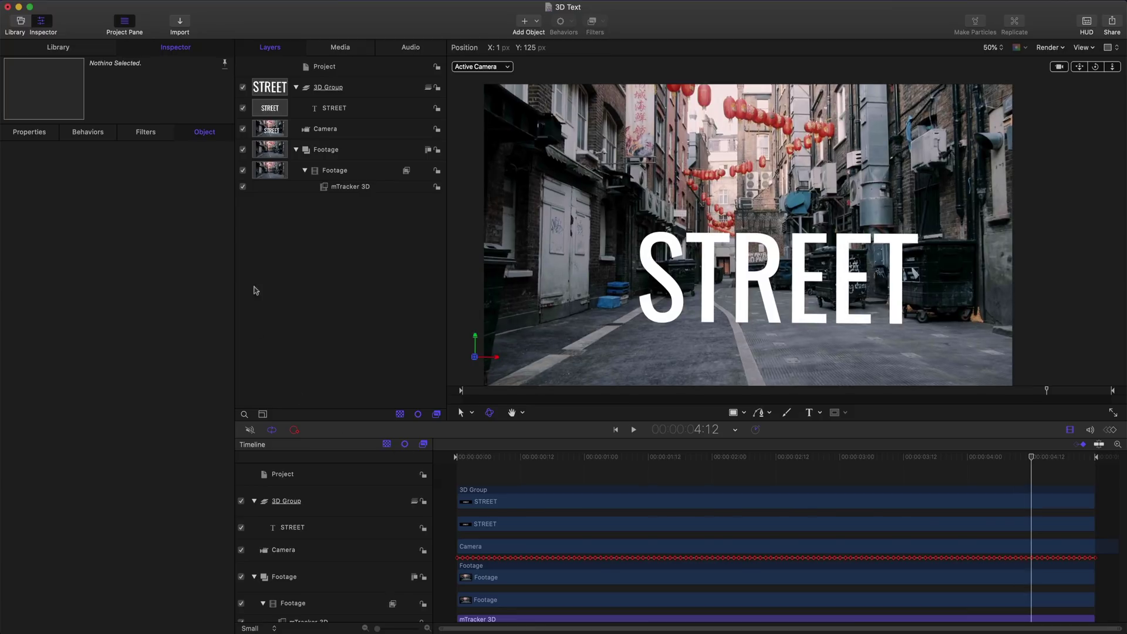
Turn the STREET layer into 3D text with a depth of 40 and the depth direction Backward.
click(359, 112)
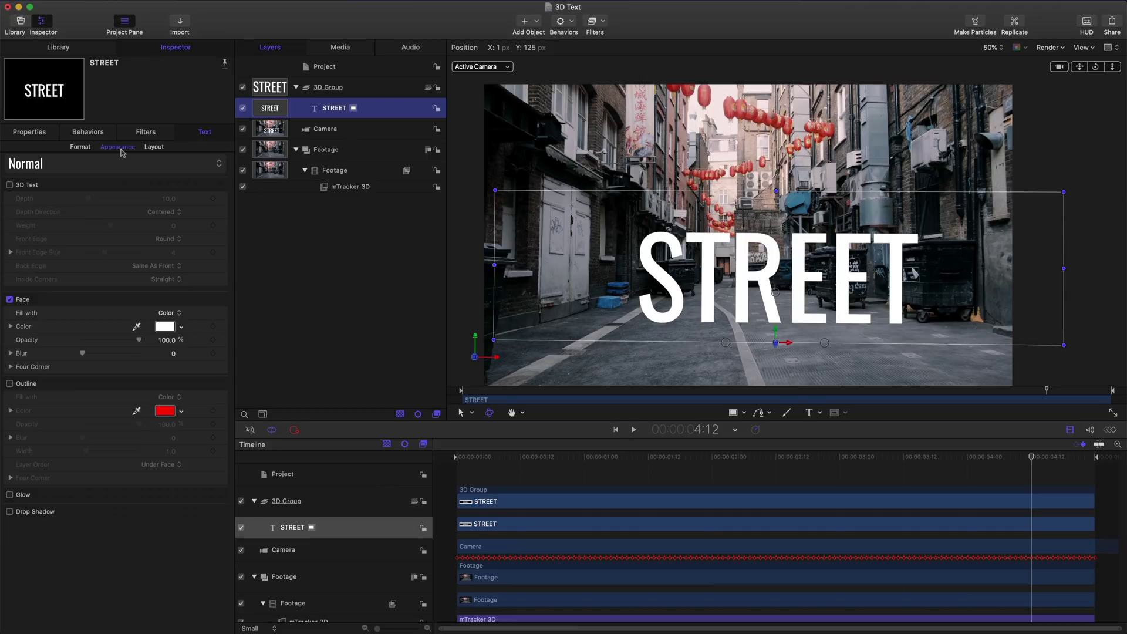
click(9, 185)
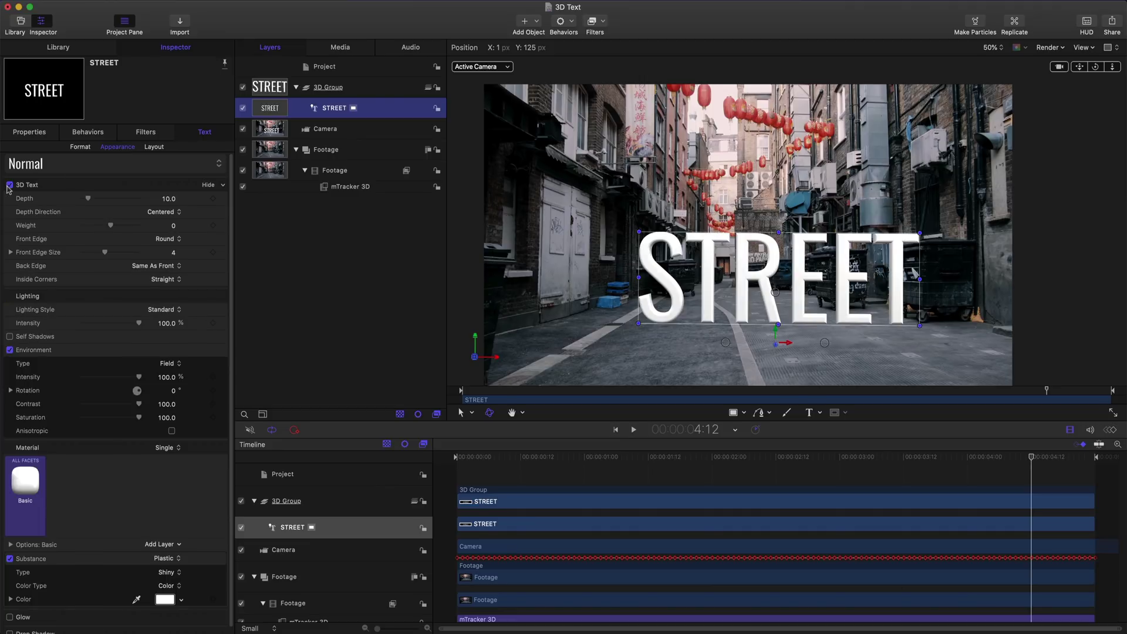
click(168, 199)
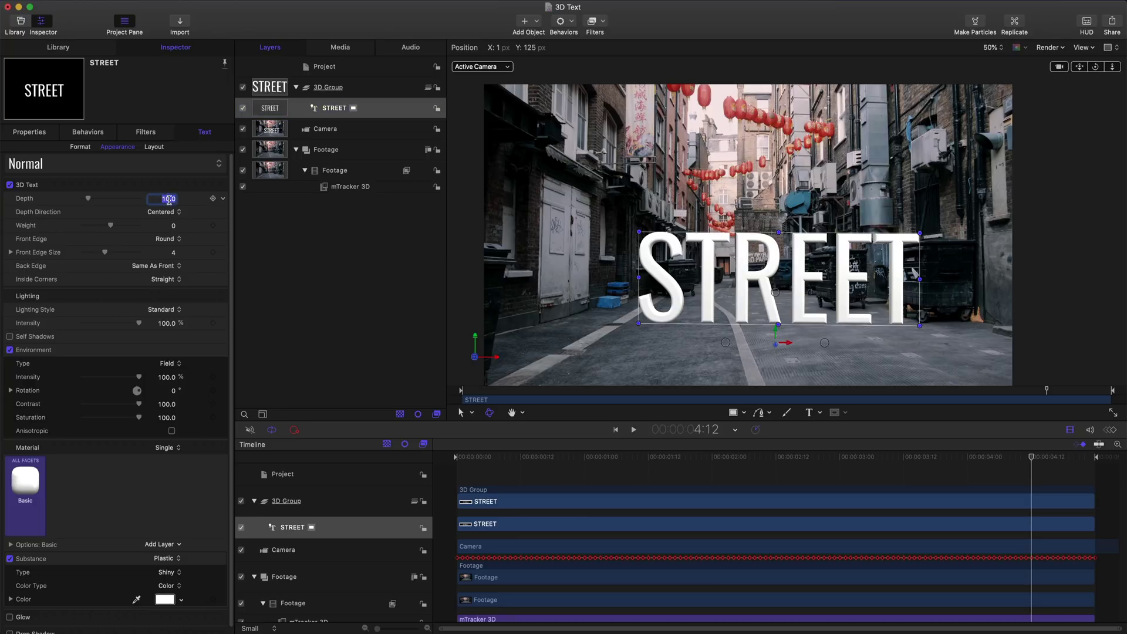
text(40)
key(Return)
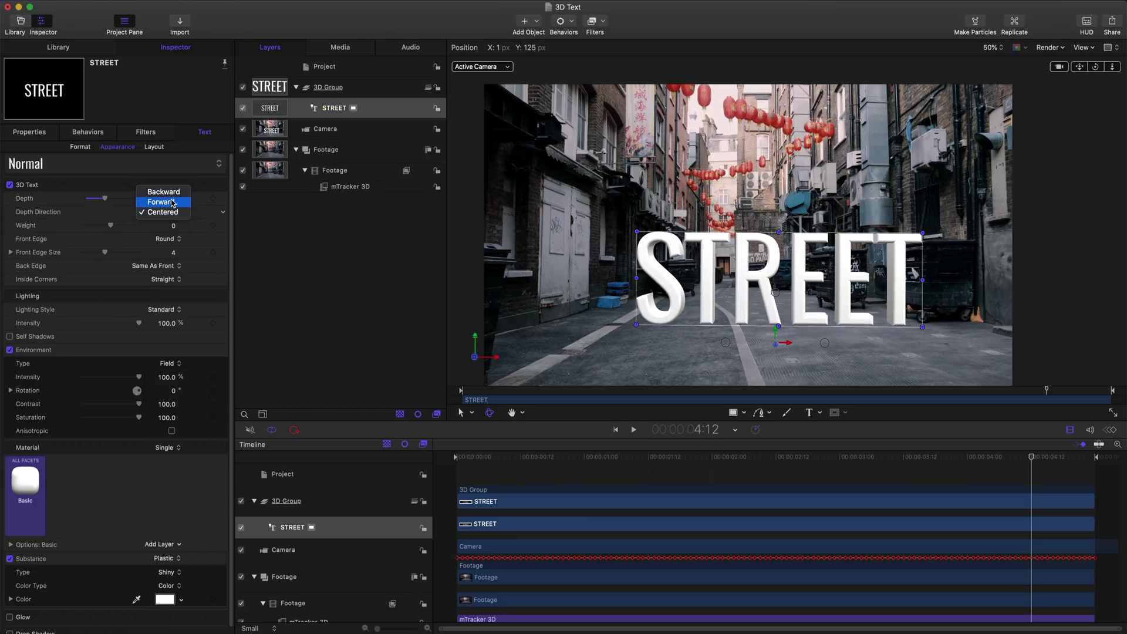
Set the STREET text's front edge size to 1.15, with an edge depth of 0.06.
click(173, 253)
text(1.15)
key(Return)
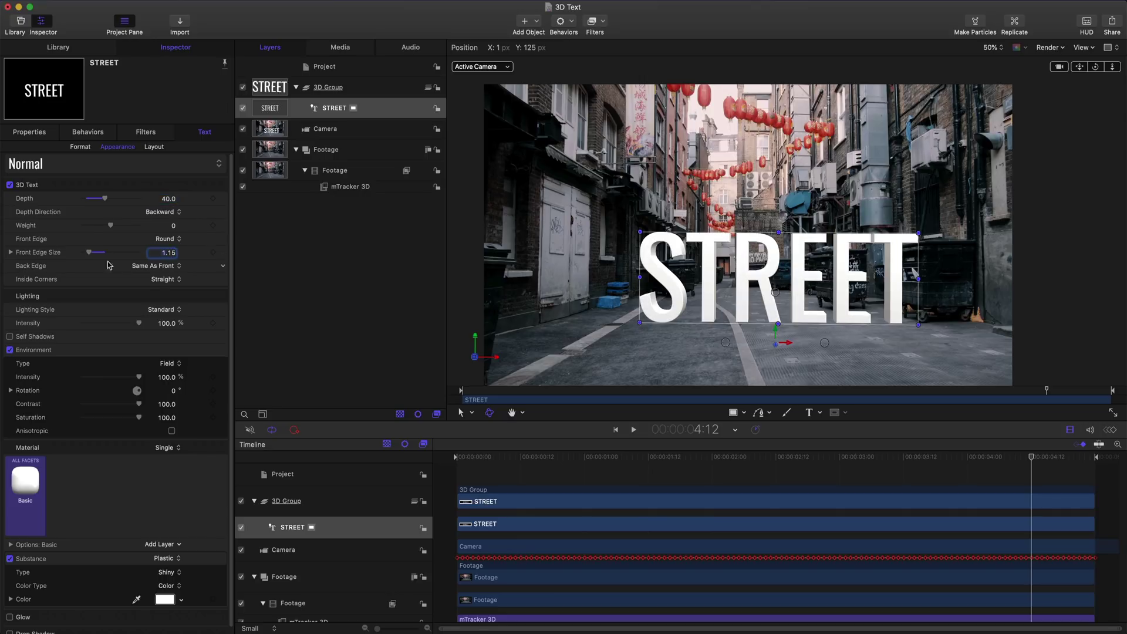
click(11, 252)
click(164, 280)
text(.0)
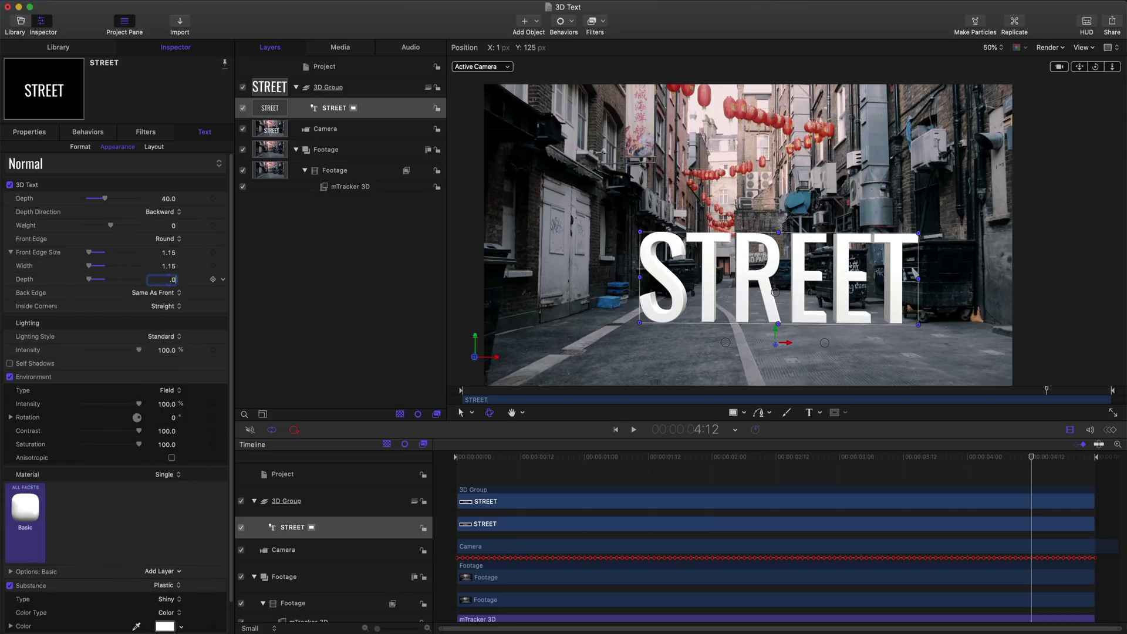
text(6)
key(Return)
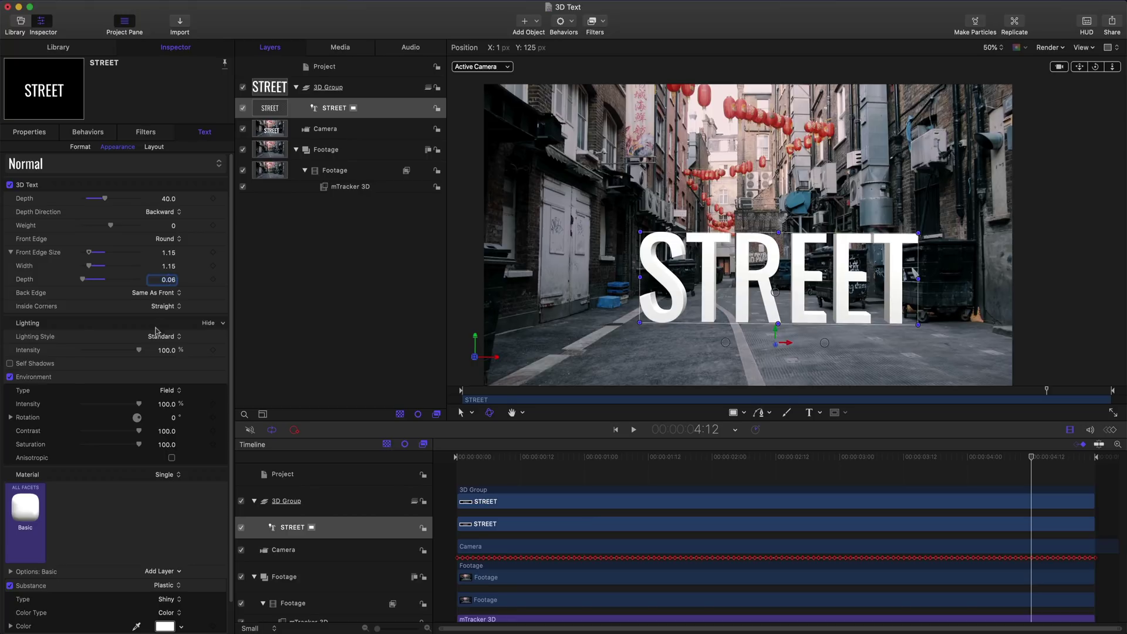
Light the STREET text with the Diagonal Right style at 17% intensity.
click(170, 341)
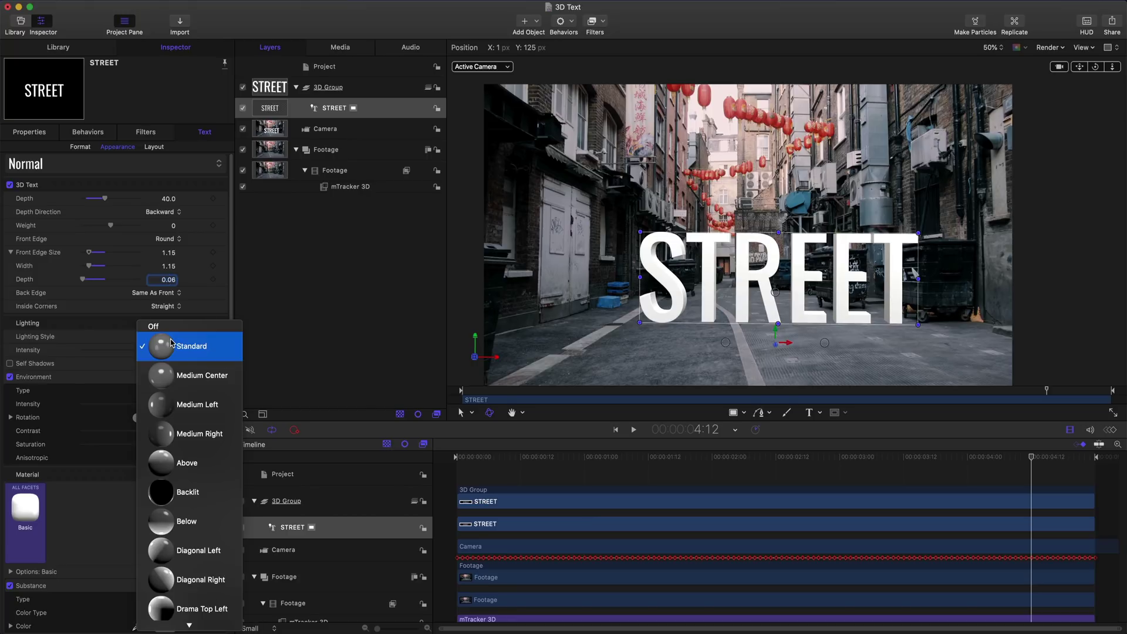
click(189, 576)
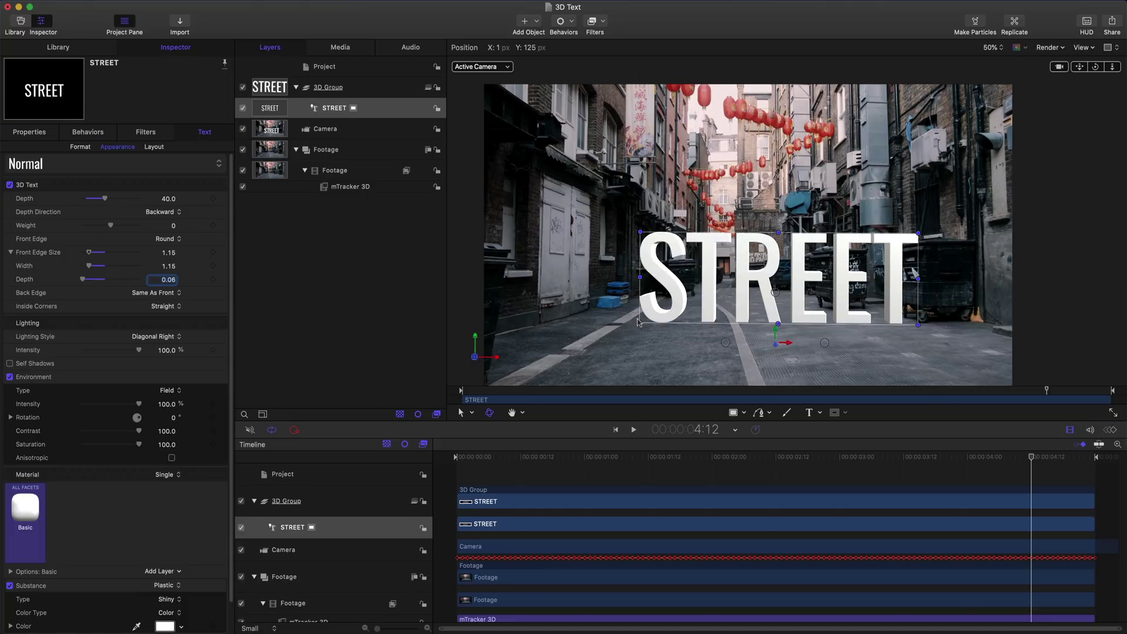
click(168, 351)
text(17)
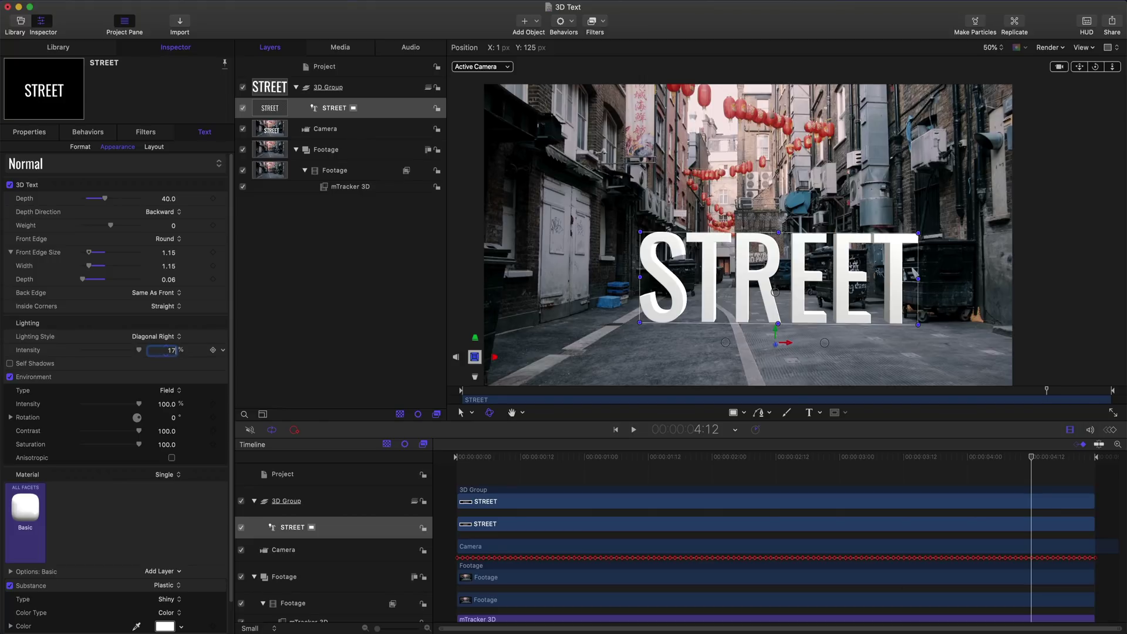
key(Return)
Enable self shadows on the STREET text with a softness of 100.
click(10, 364)
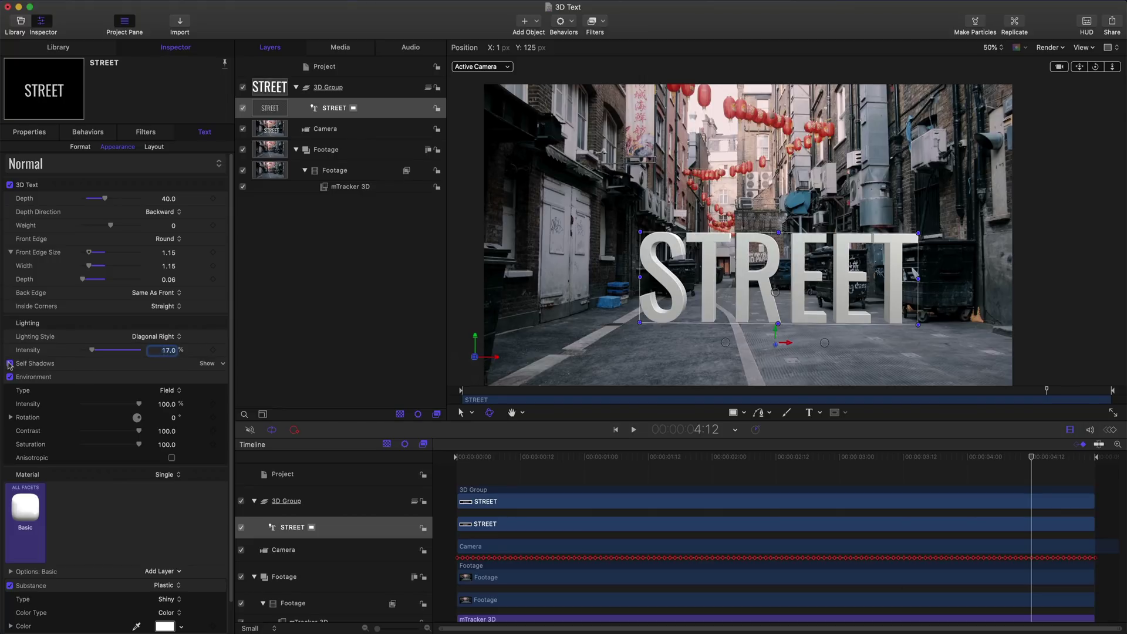
click(205, 364)
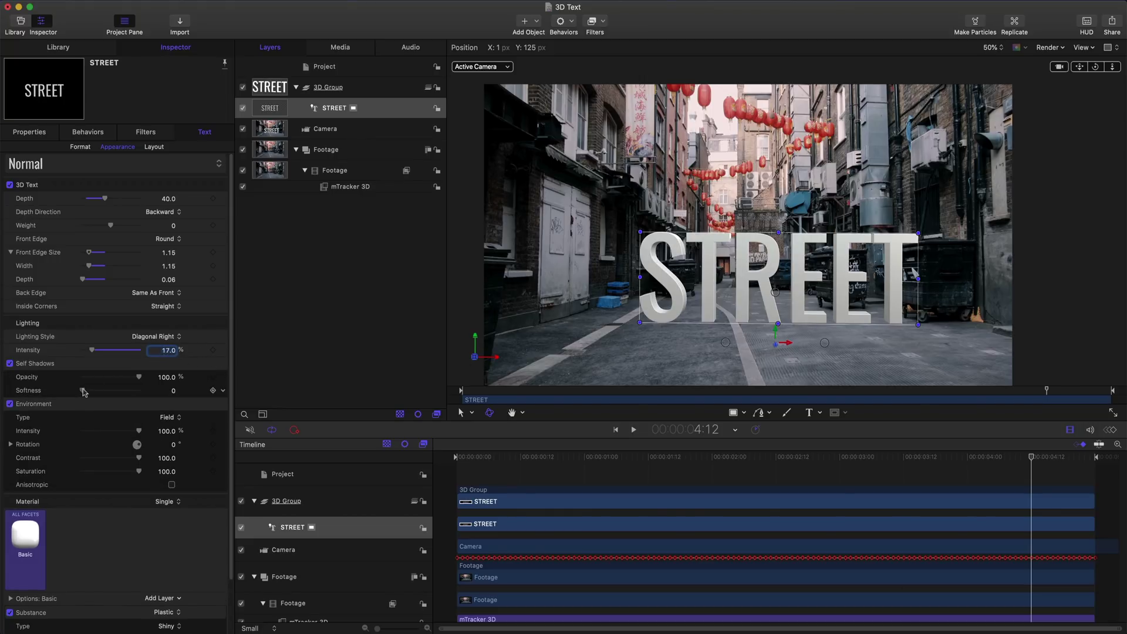
drag(83, 391, 139, 391)
Set the STREET text's lighting environment to Parking Lot with 16.71% intensity and 0 saturation.
click(167, 417)
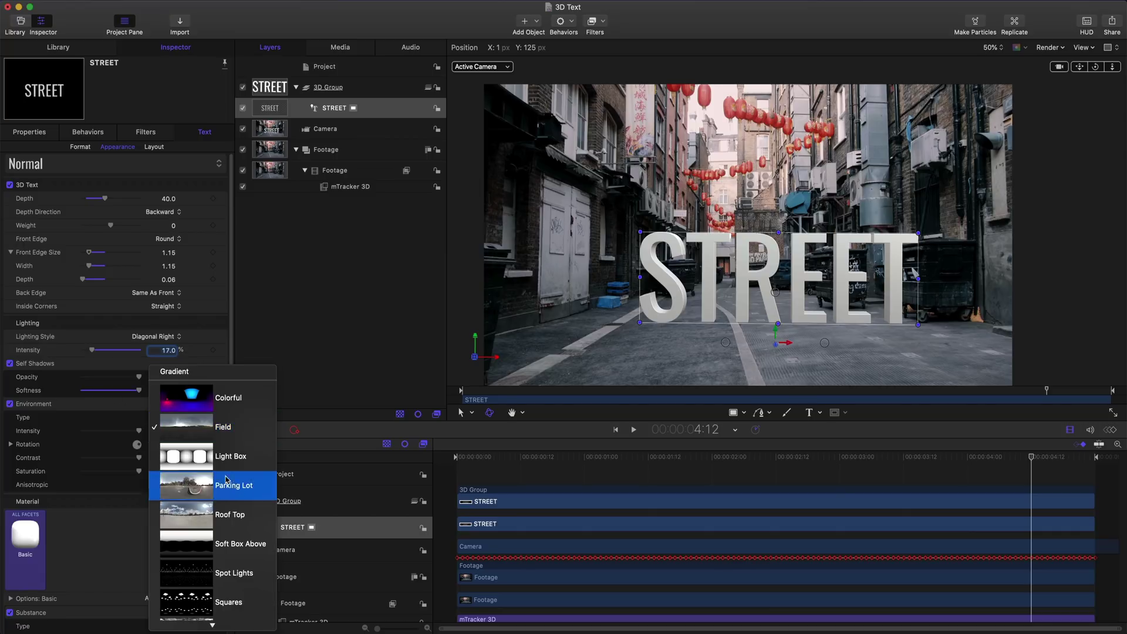
click(226, 485)
click(167, 431)
text(16)
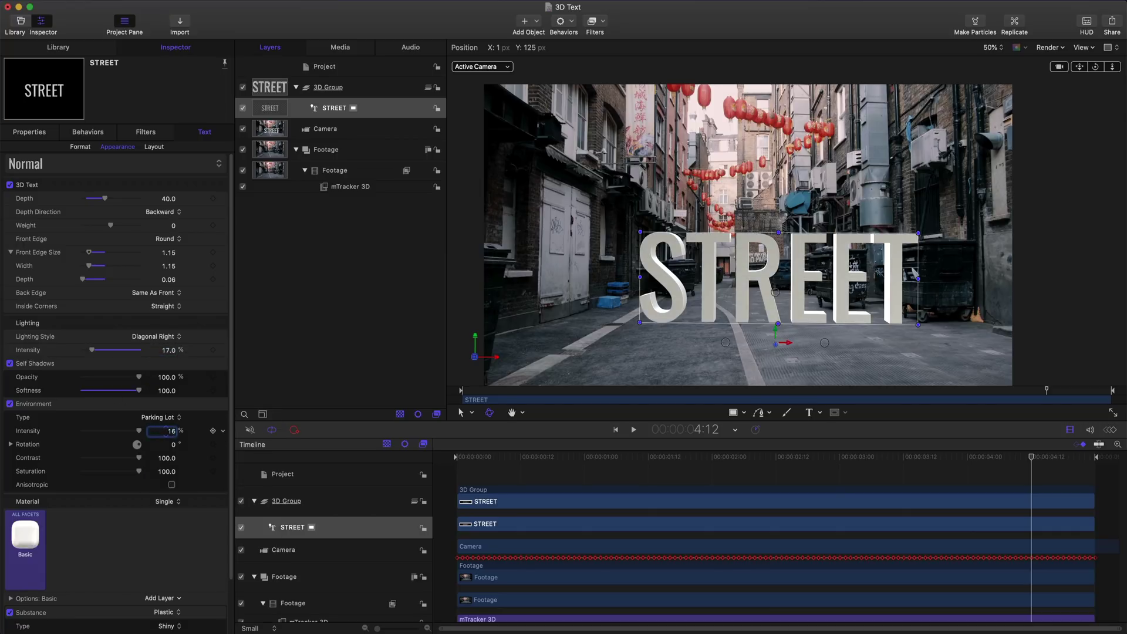
text(.71)
key(Return)
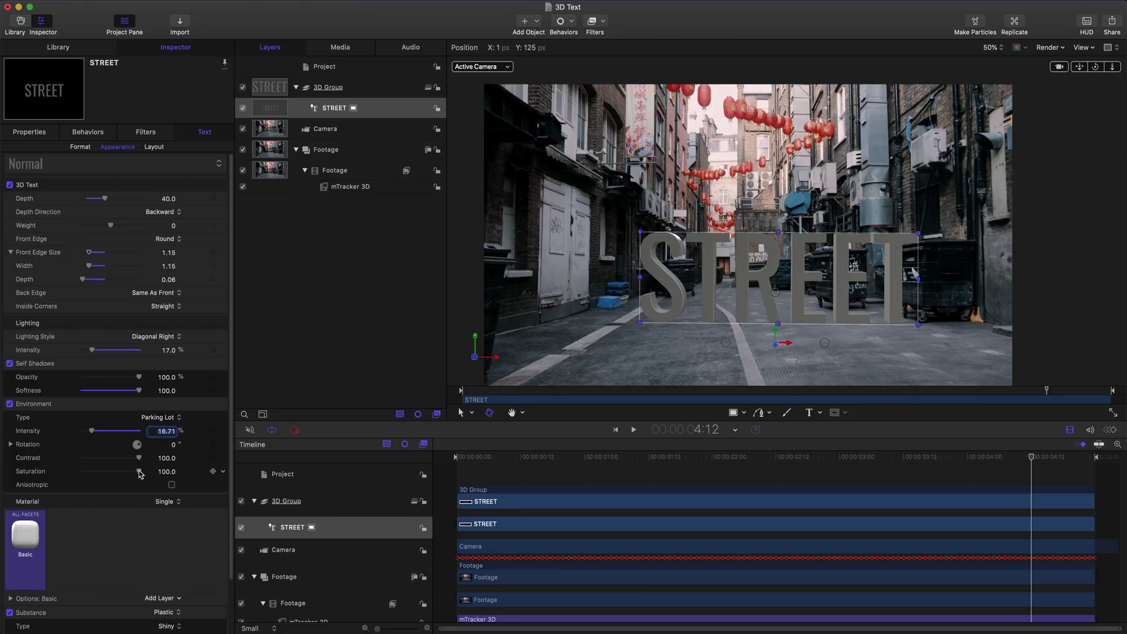
drag(139, 471, 73, 479)
Make the STREET text's plastic substance Matte and color it dark gray.
scroll(68, 481, down, 2)
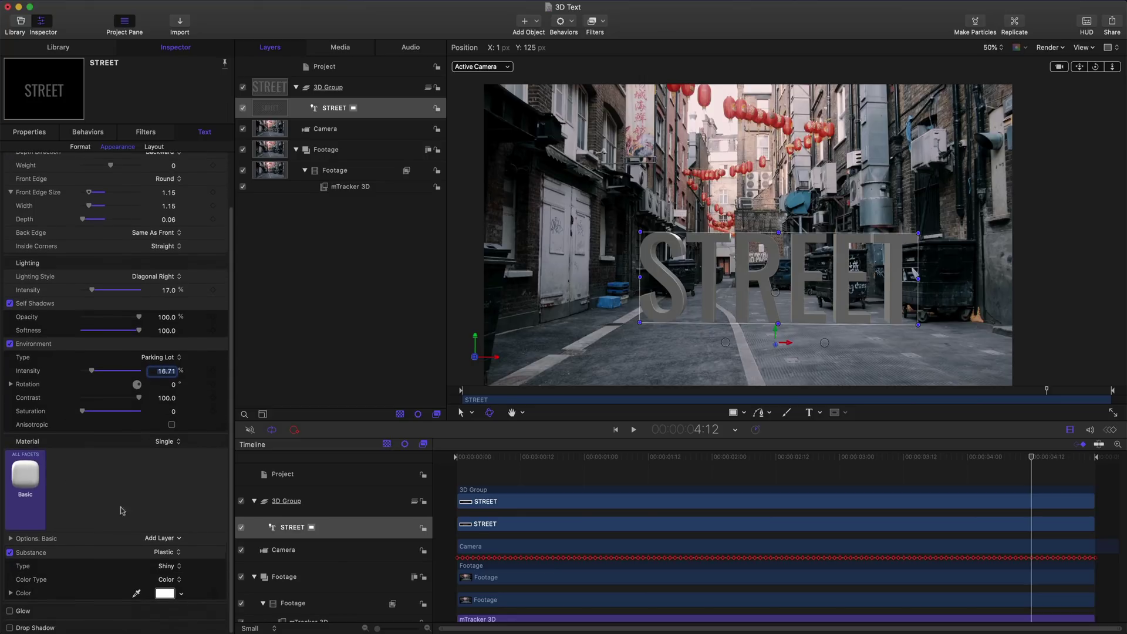
click(170, 566)
click(167, 517)
click(166, 593)
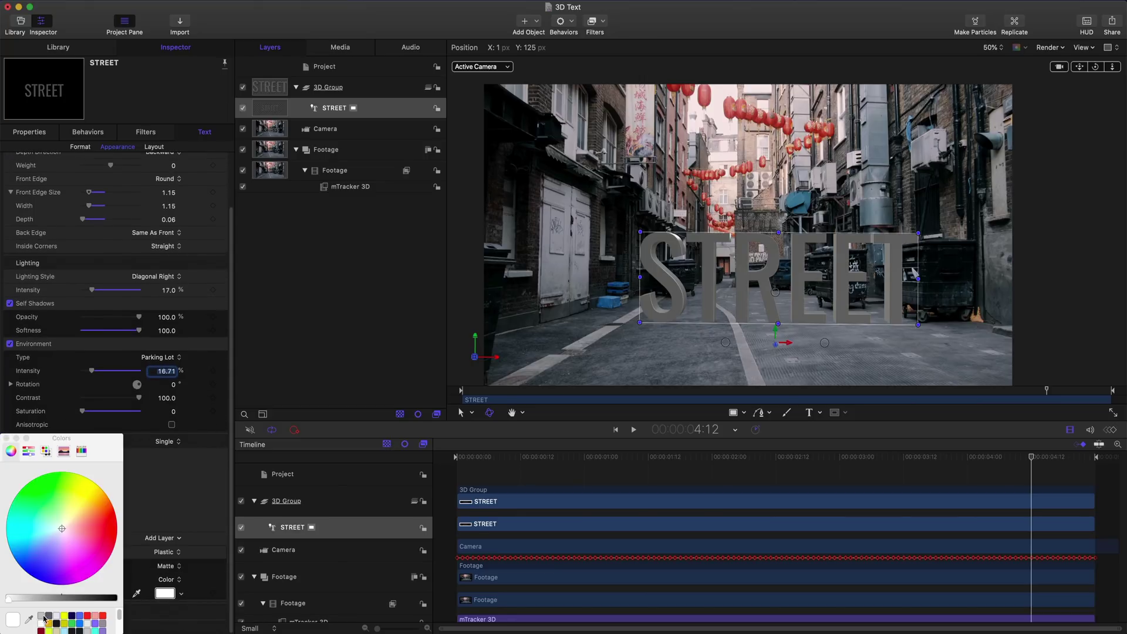
click(68, 597)
click(7, 439)
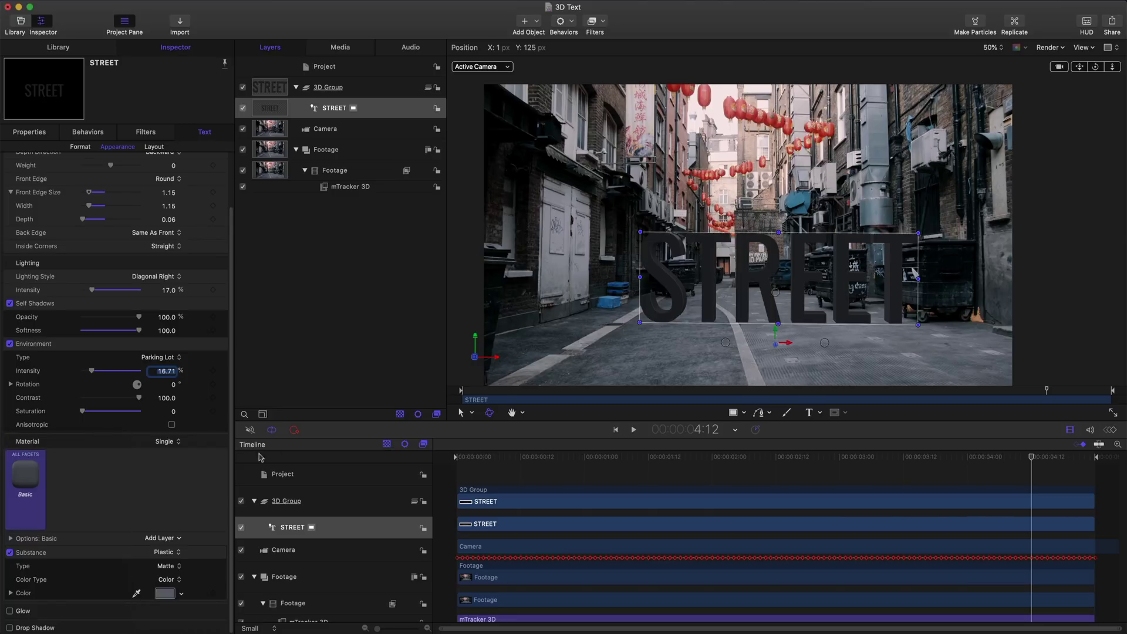
Play the shot from the start to examine the styled 3D STREET text, and return to the first frame.
drag(1032, 461, 446, 460)
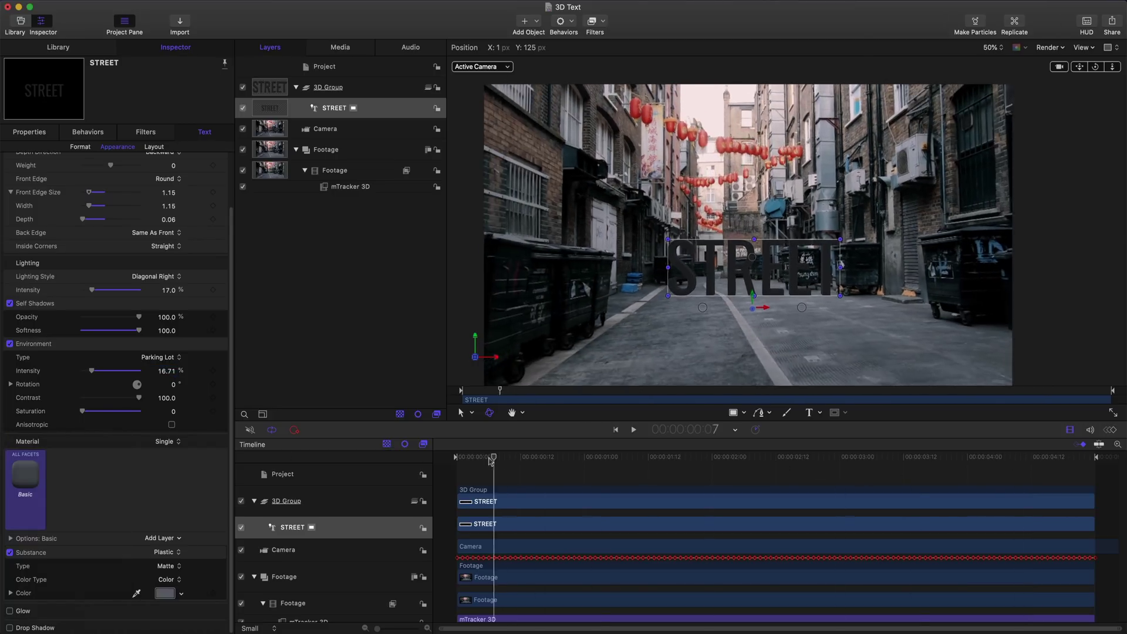
key(space)
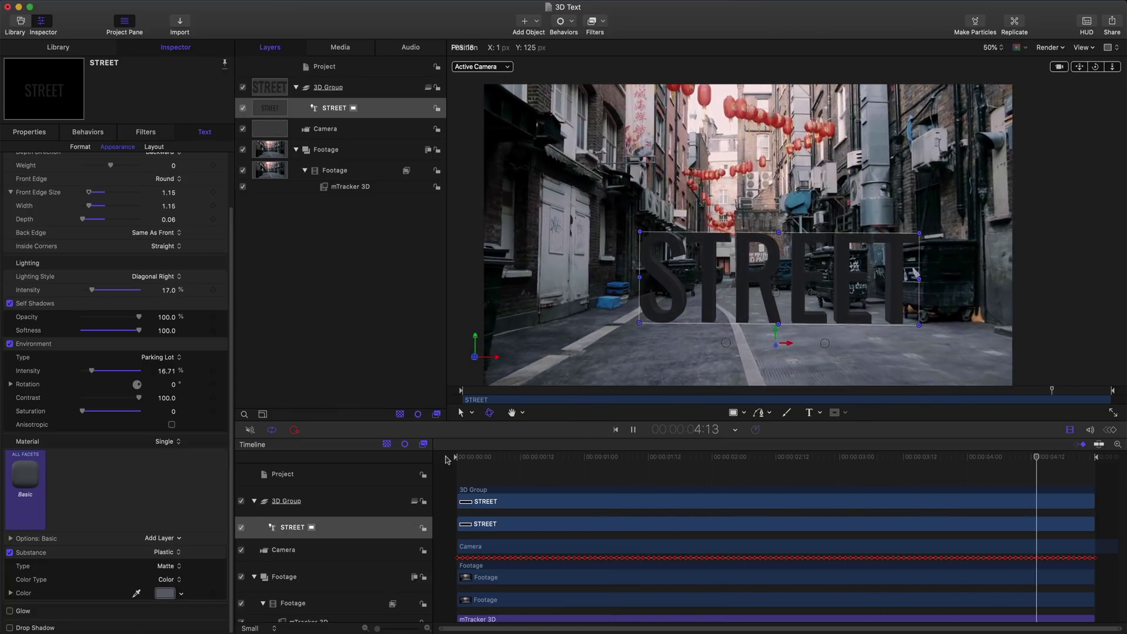
click(454, 458)
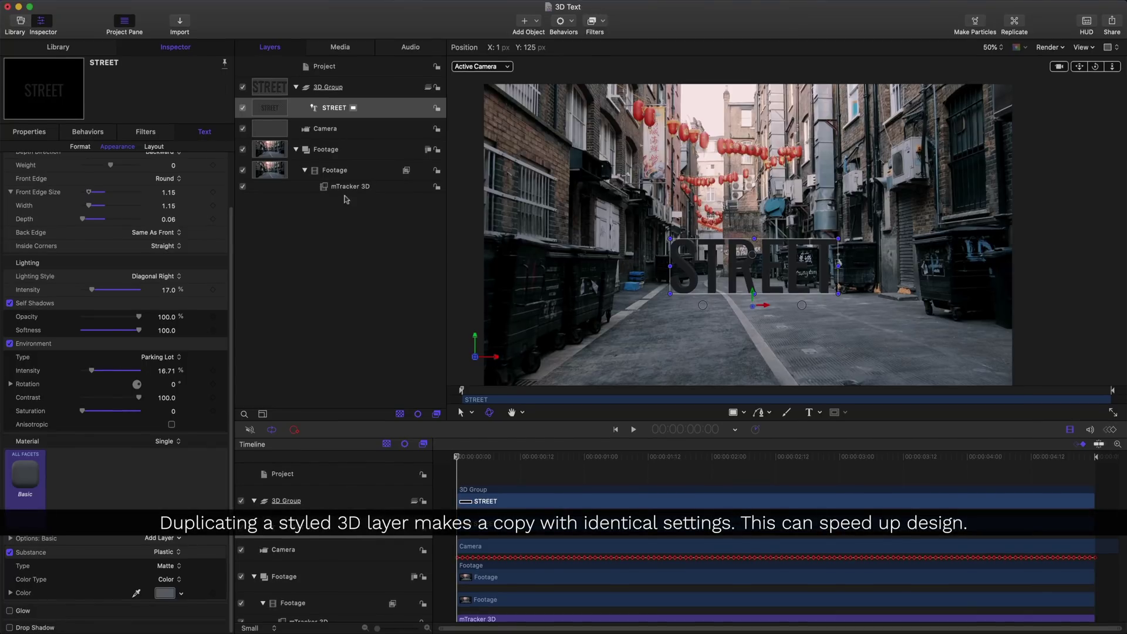
Duplicate the styled STREET text layer and raise the copy so it stands directly on top of the original word.
right_click(382, 113)
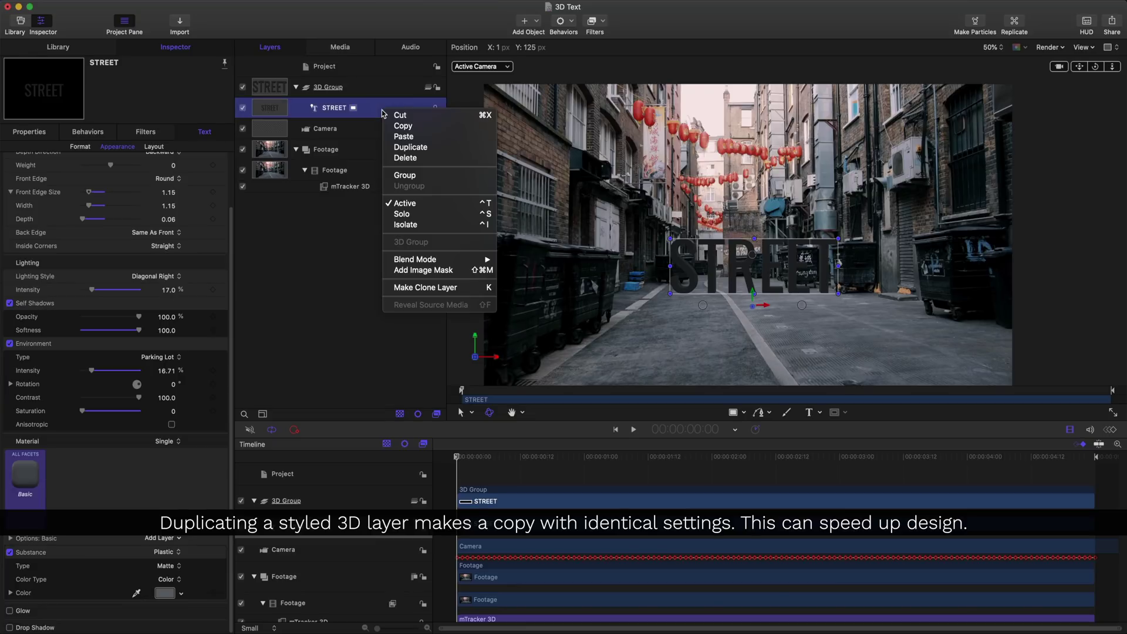
click(410, 147)
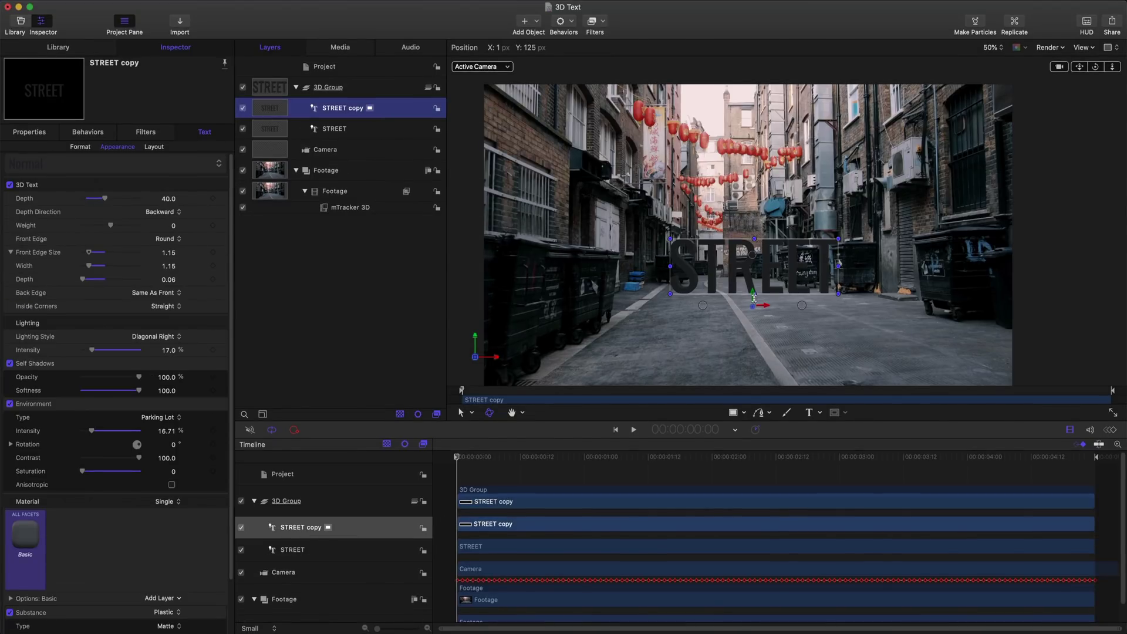
drag(753, 298, 752, 241)
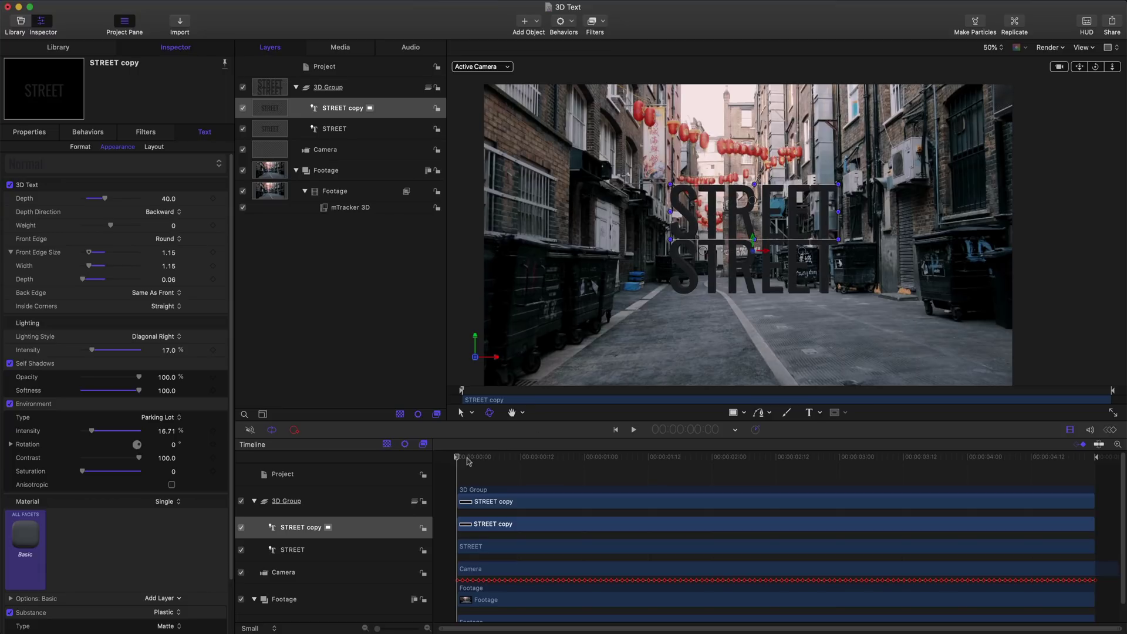
Near the end of the shot, change the upper STREET copy's text to BACK.
drag(468, 461, 1074, 498)
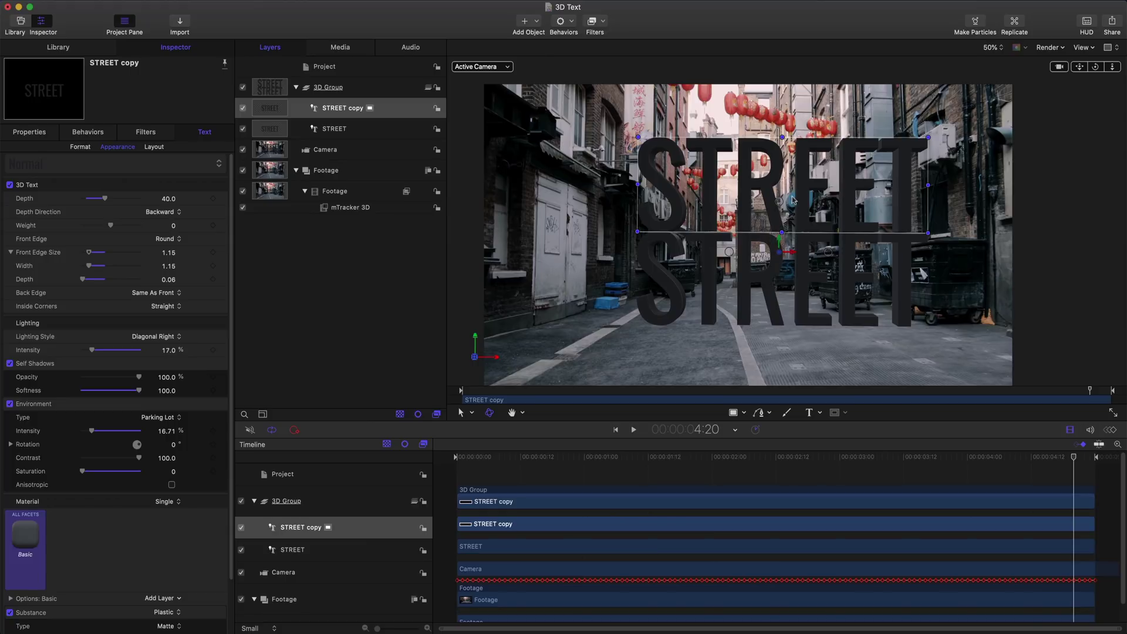
double_click(813, 199)
text(BACK)
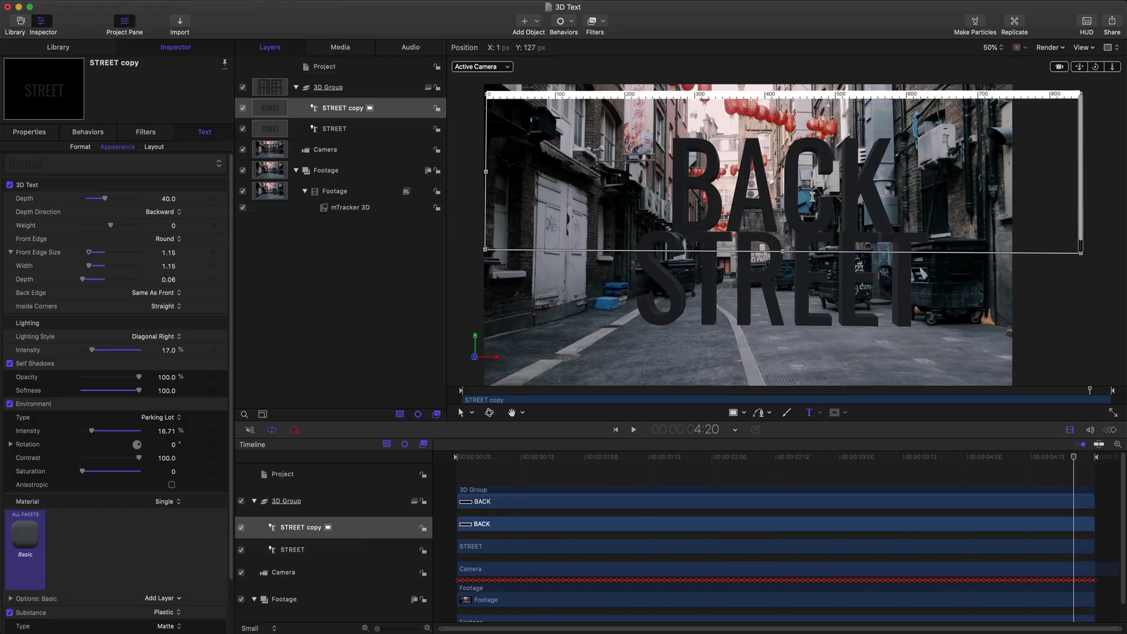
click(391, 108)
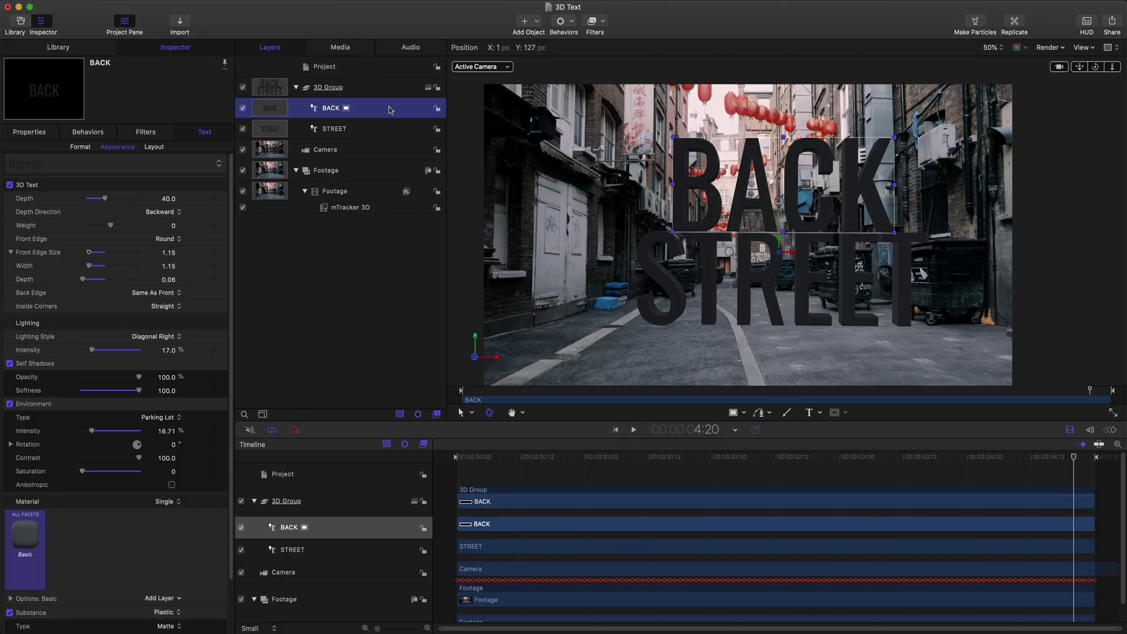
Set the BACK text's 3D depth to 15 and its front edge size to 1.23.
click(169, 199)
text(15)
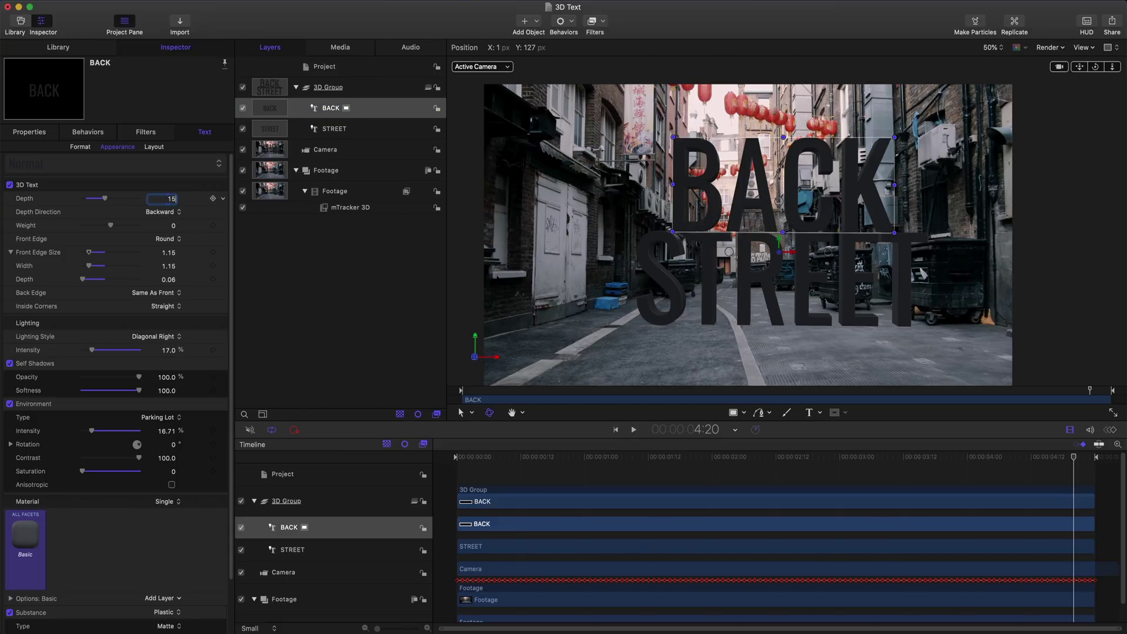
key(Return)
click(168, 252)
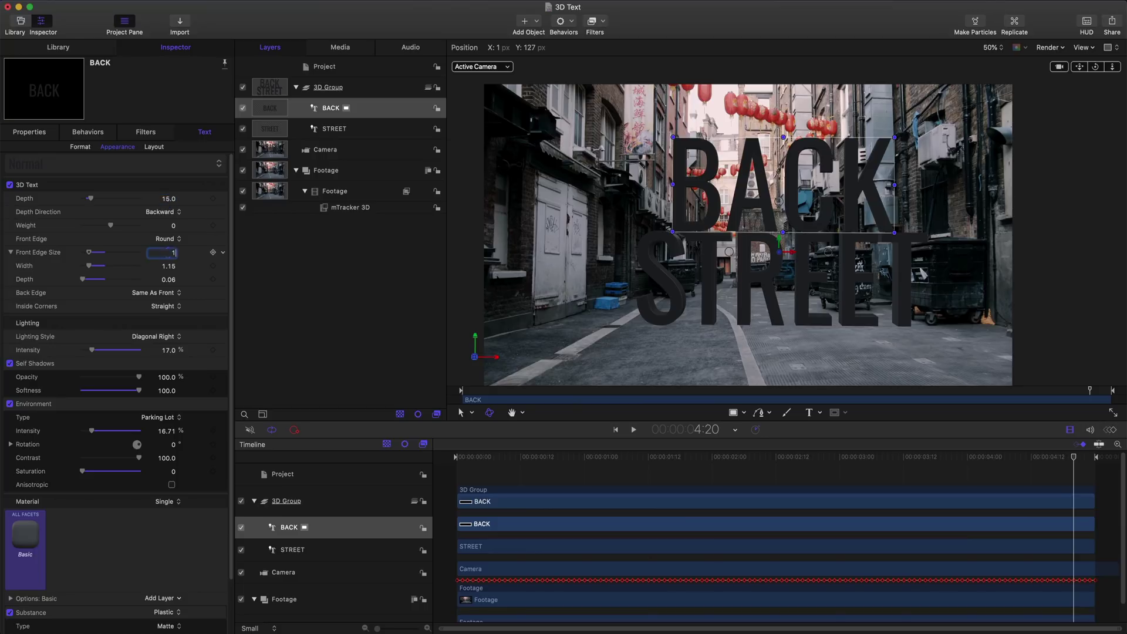
text(1.23)
click(169, 279)
text(103)
key(Return)
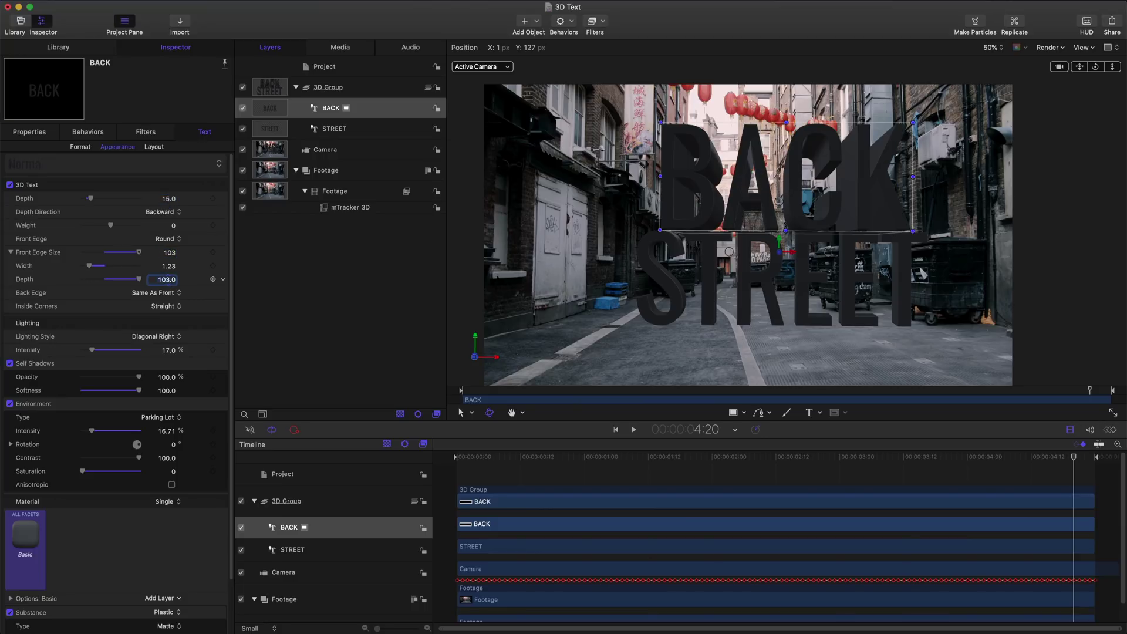
key(super+z)
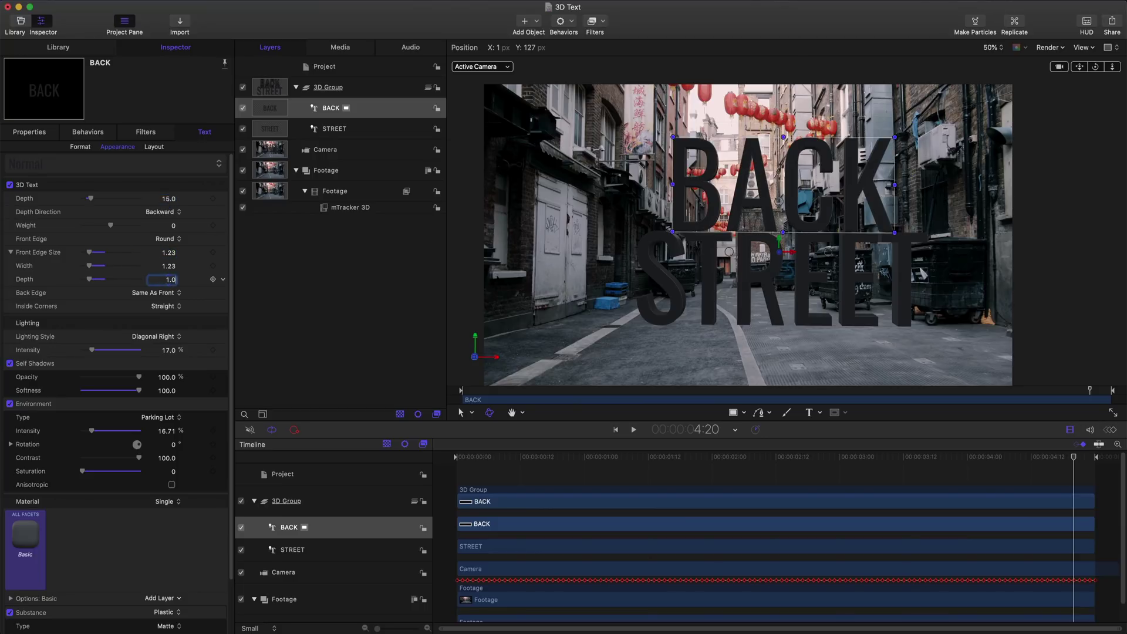
Set the BACK text's front edge depth to 1.03 and light it with the Diagonal Left style at 1.59% intensity.
text(1.0)
click(166, 337)
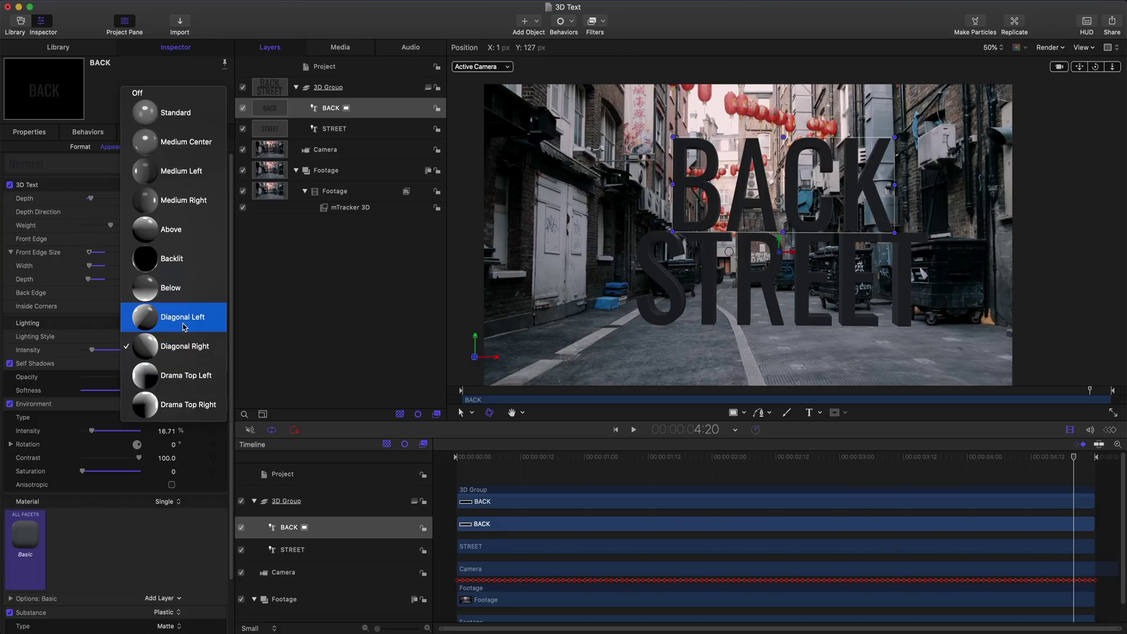
click(183, 317)
click(169, 350)
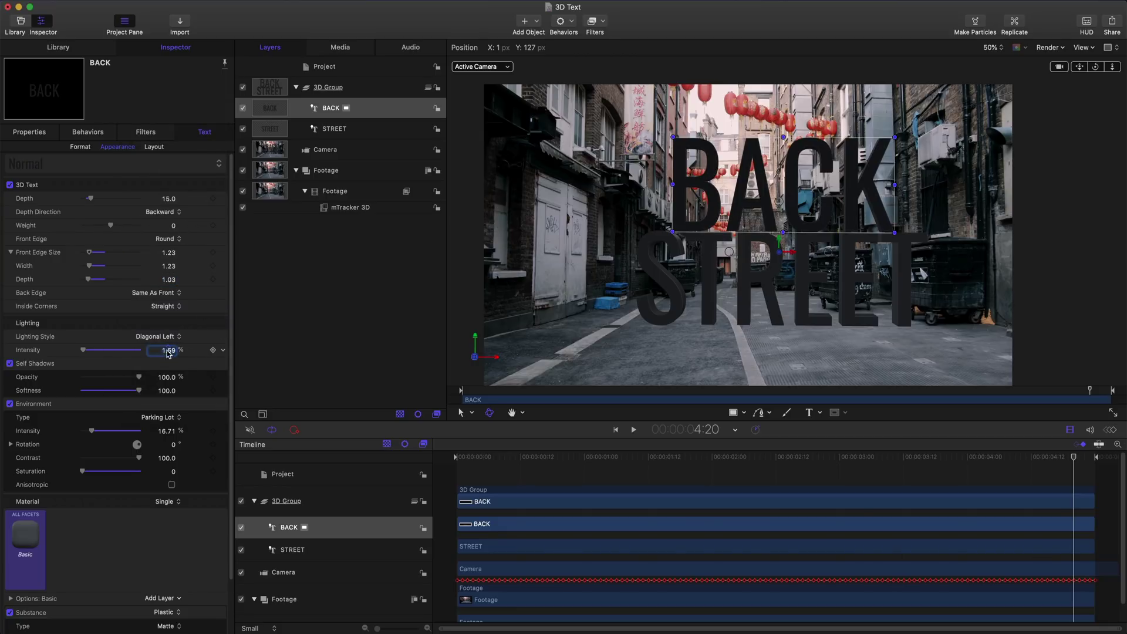
Lower the BACK text's environment intensity to 8.67% and its environment contrast to 35.4.
click(168, 431)
text(8.67)
click(164, 458)
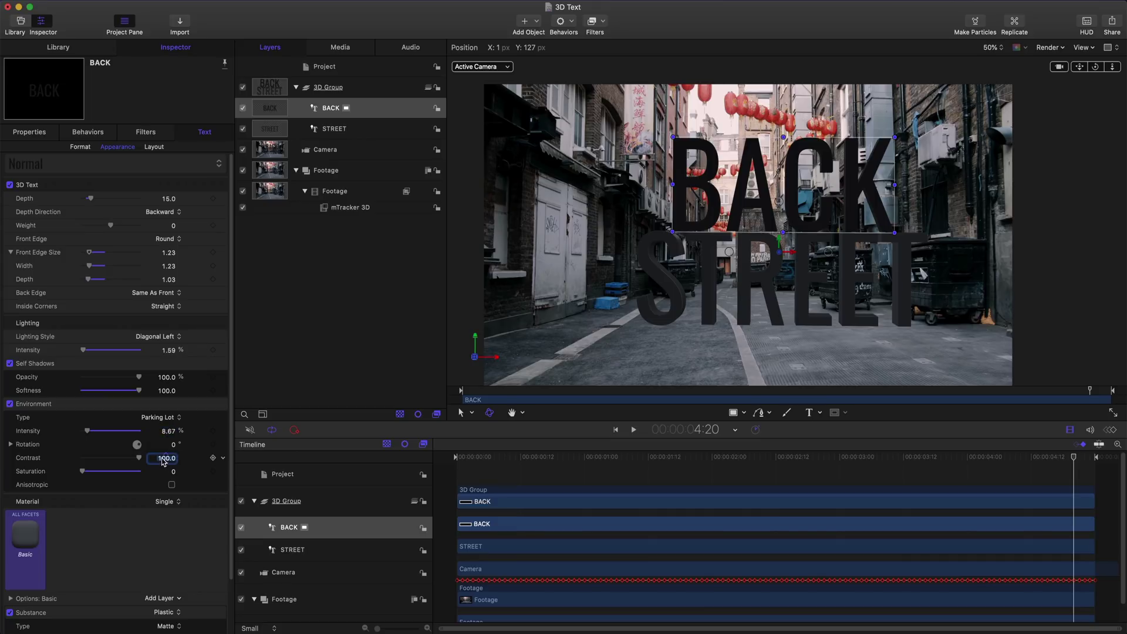
text(35.4)
key(Return)
Make the BACK text's plastic substance Shiny and color it light gray.
scroll(135, 540, down, 2)
click(174, 572)
click(178, 547)
click(165, 592)
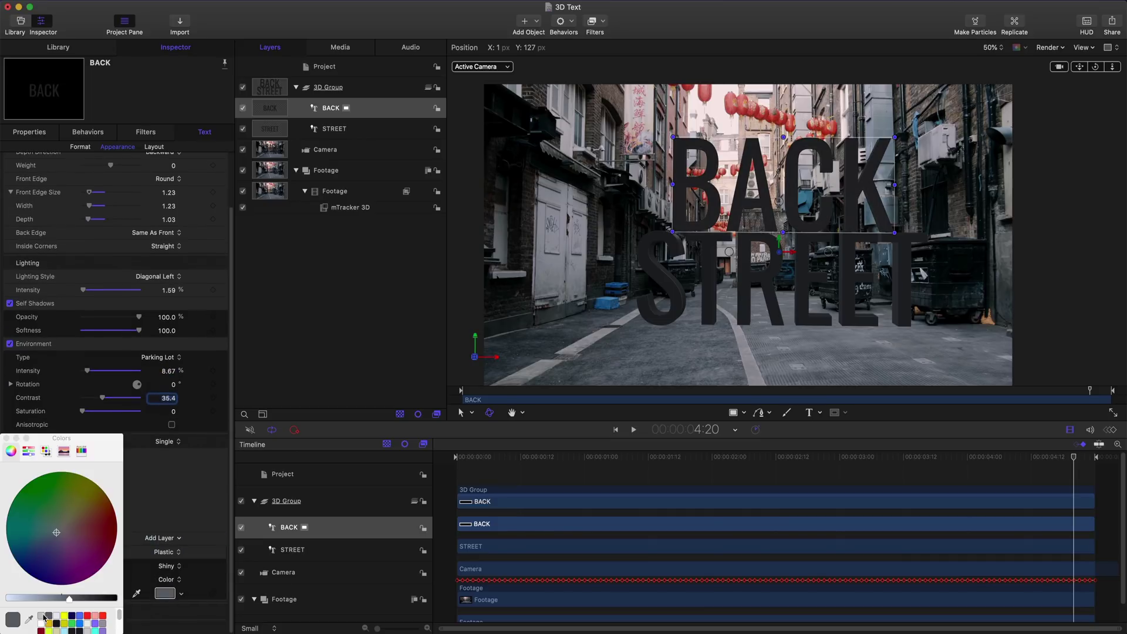
click(44, 616)
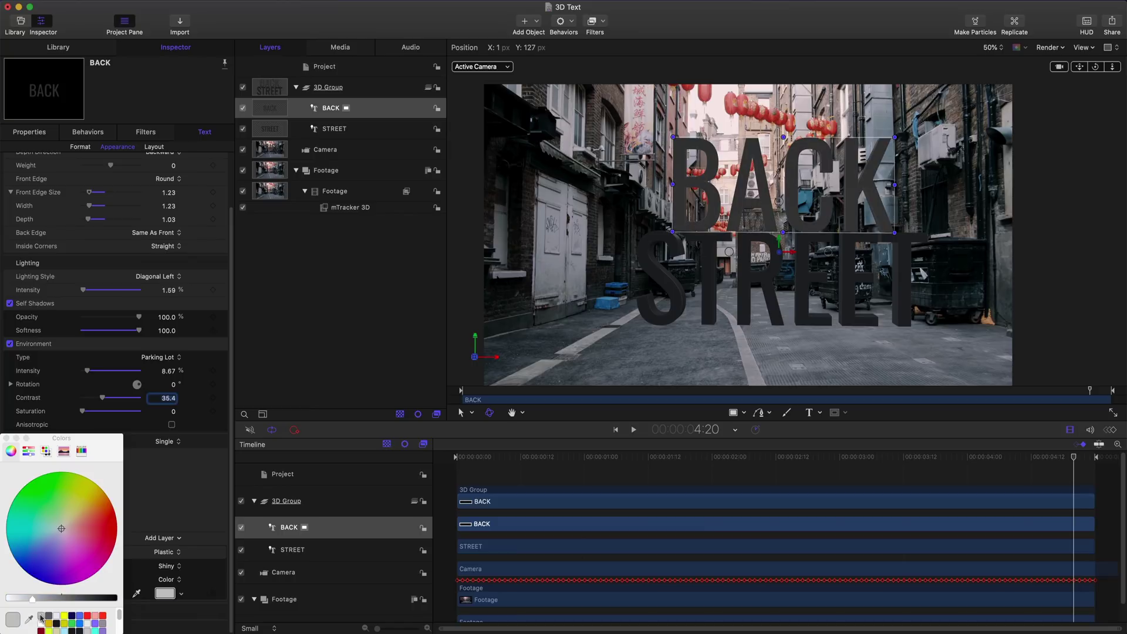
Rename the BACK layer to TOP Text and the STREET layer to BOTTOM TEXT.
double_click(363, 113)
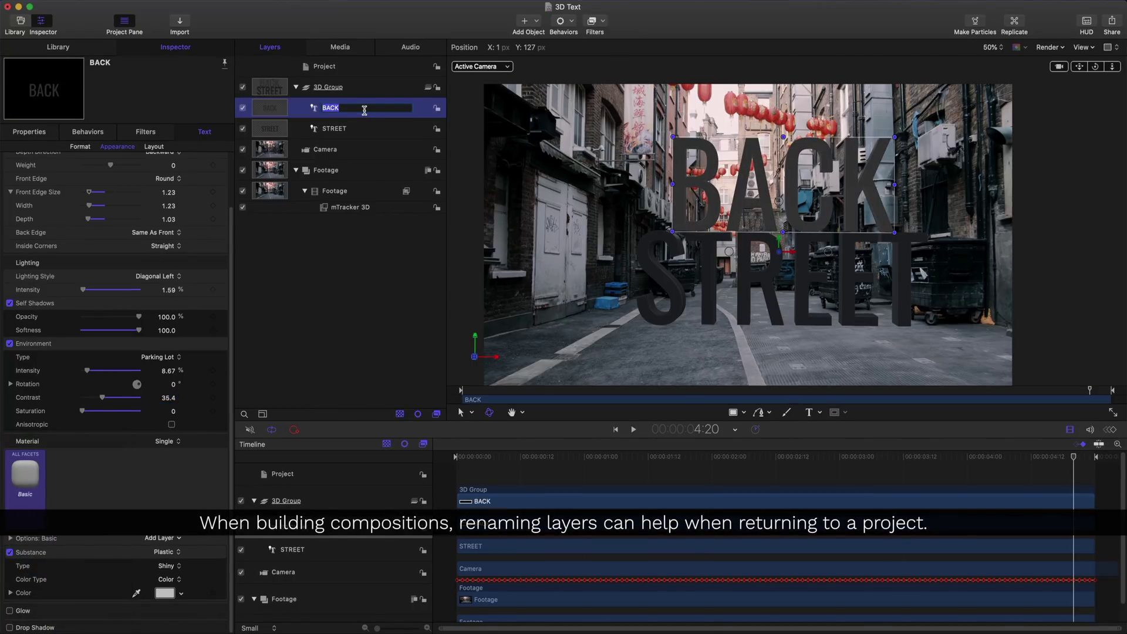
text(TOP Text)
double_click(393, 132)
text(BOTTO)
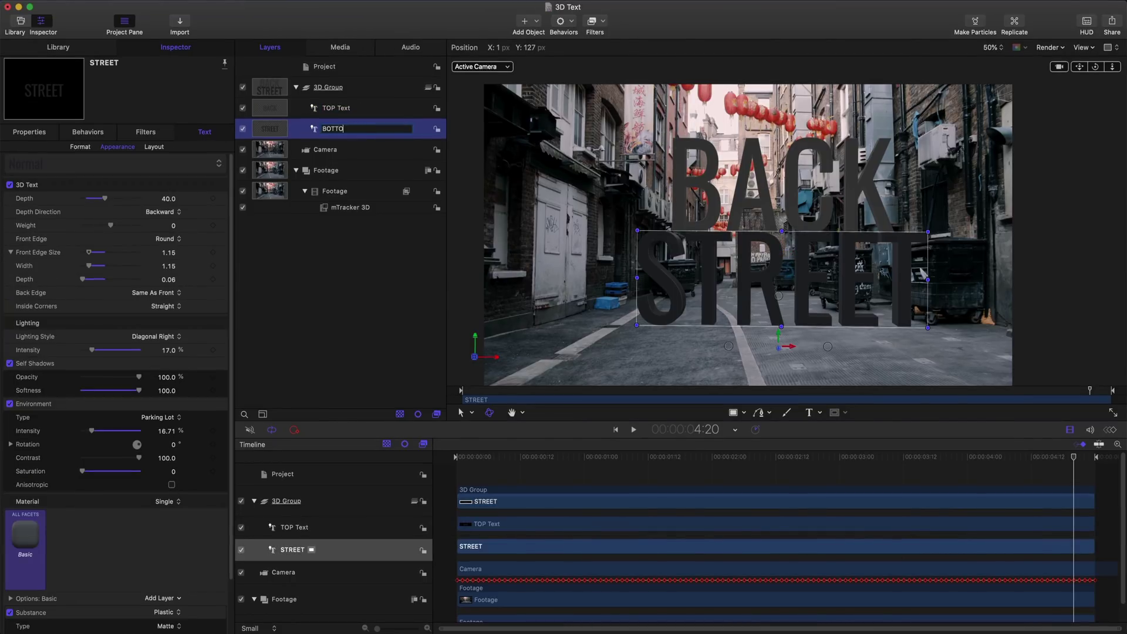
text(M TEXT)
key(Return)
Group the TOP Text and BOTTOM TEXT layers together inside the 3D Group.
shift+click(361, 115)
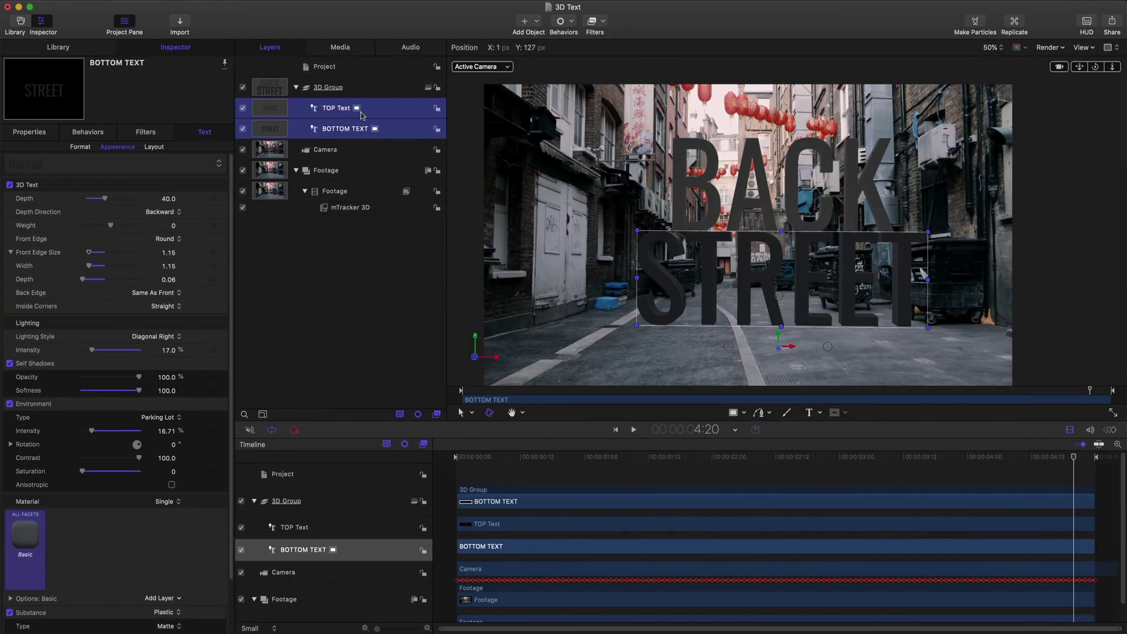
right_click(361, 115)
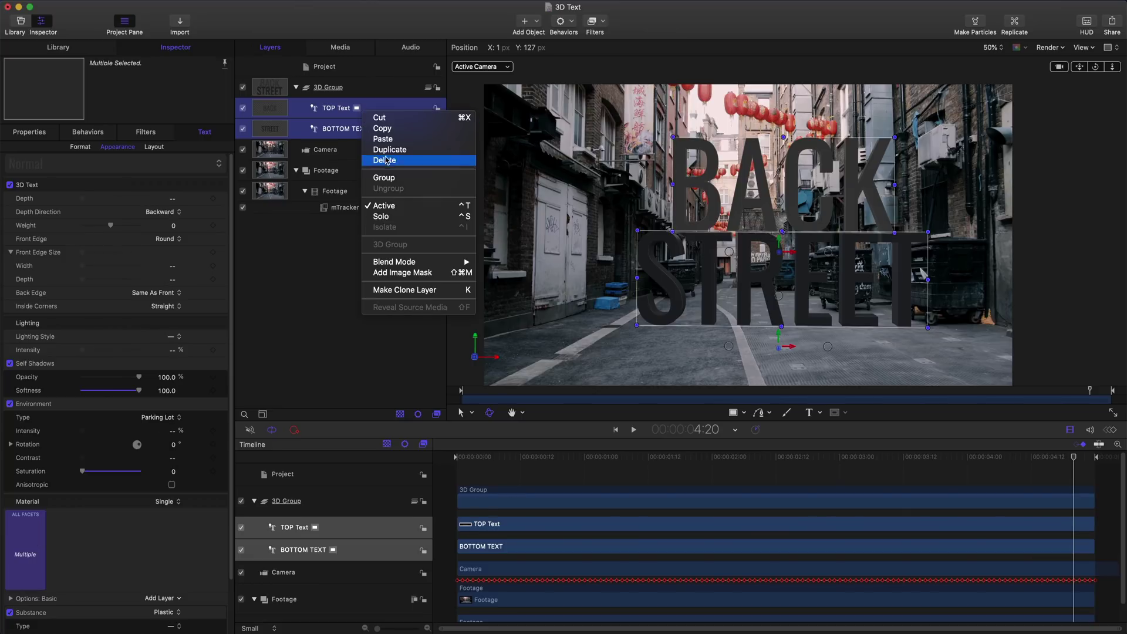
click(388, 178)
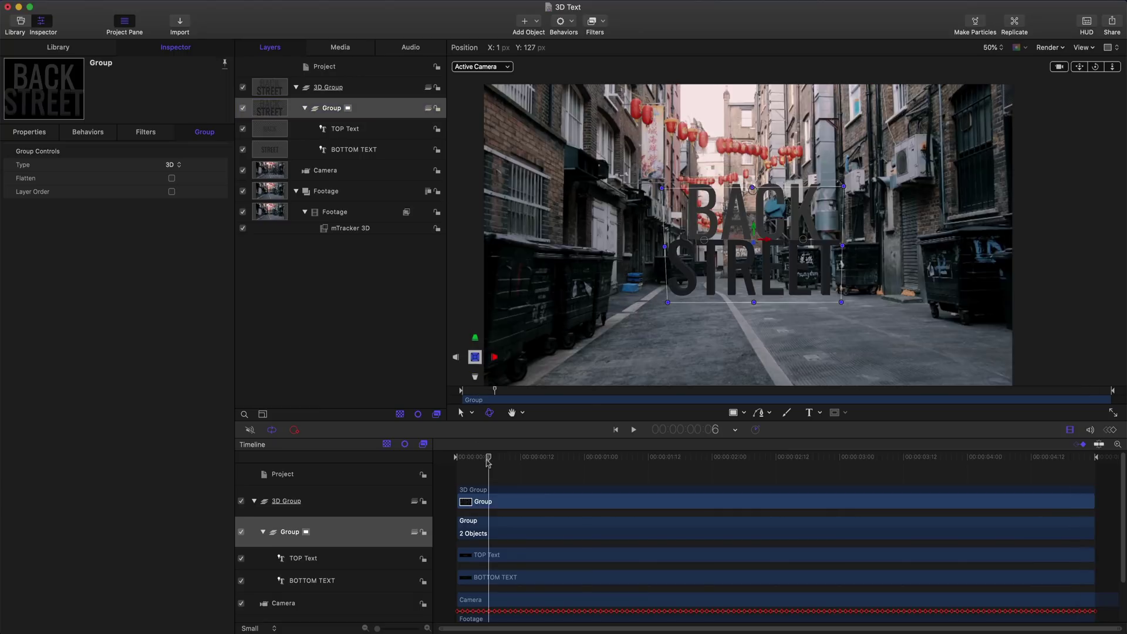
Play the shot from the start to examine the grouped BACK STREET title, and return to the first frame.
click(456, 460)
key(space)
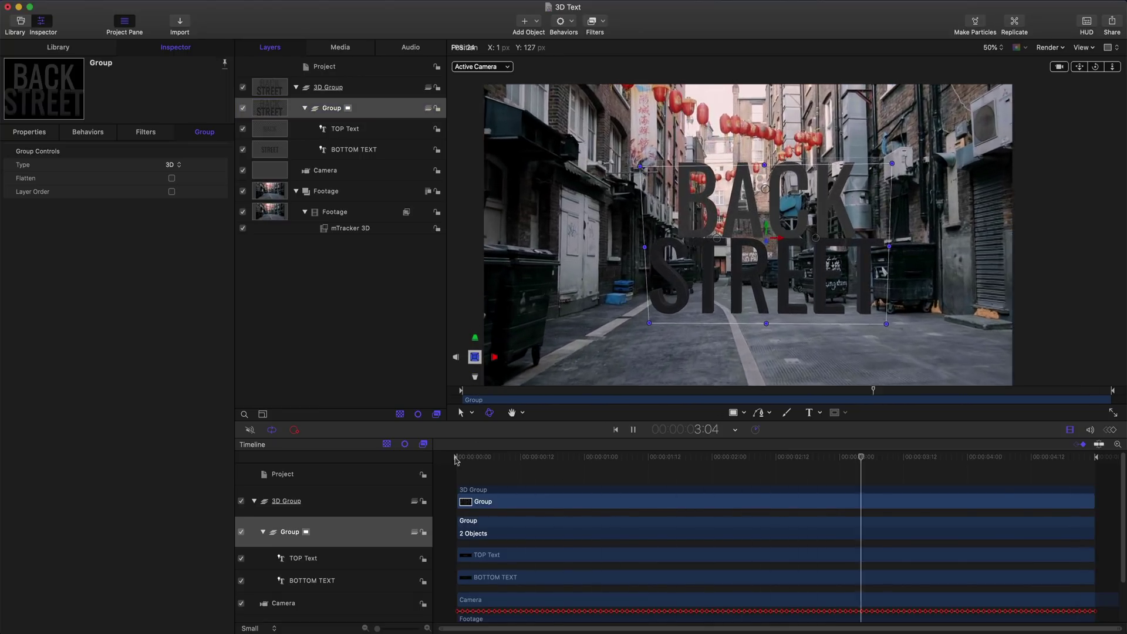
key(space)
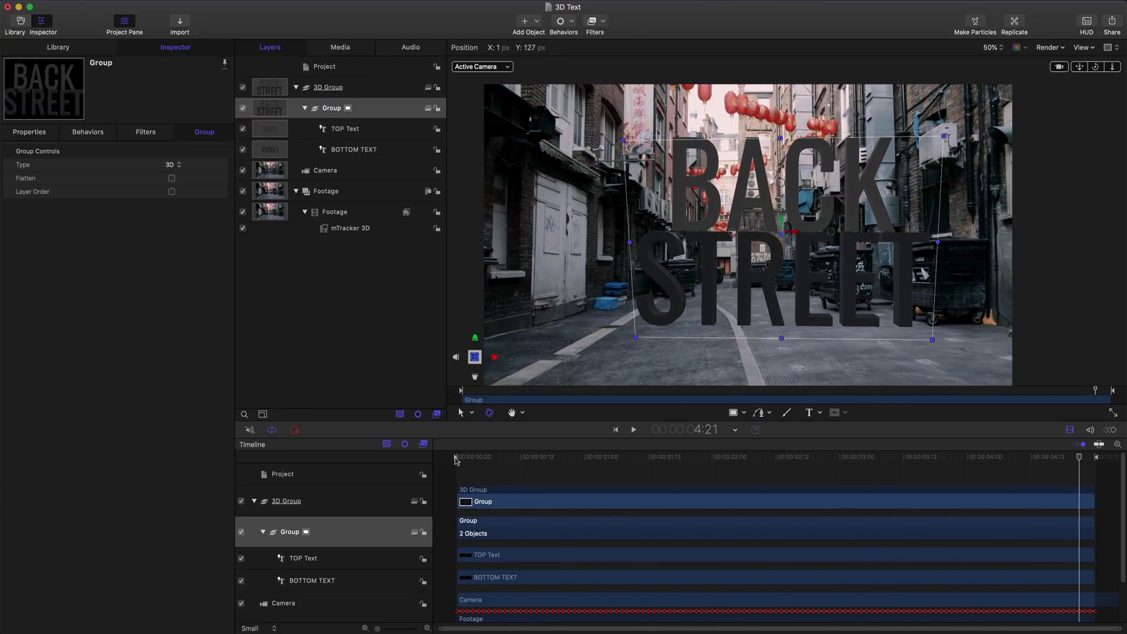
click(456, 460)
mouse_move(456, 461)
mouse_down()
mouse_move(1031, 485)
mouse_move(1100, 470)
mouse_move(447, 461)
mouse_up()
key(F1)
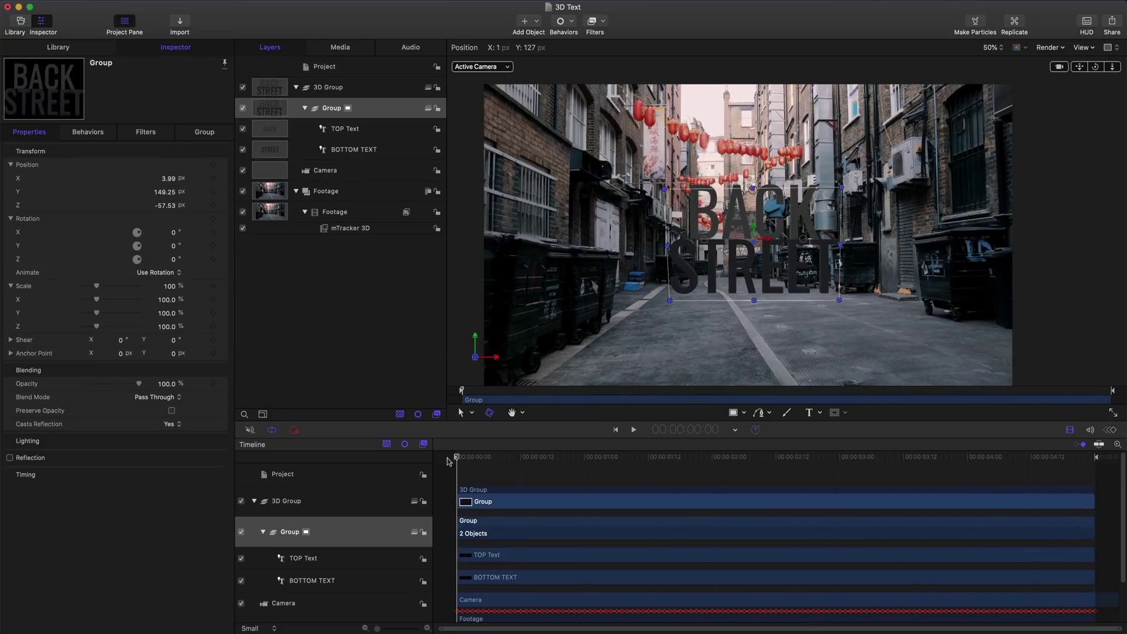
Add a light to the scene and place it inside the 3D Group above the text group.
click(535, 21)
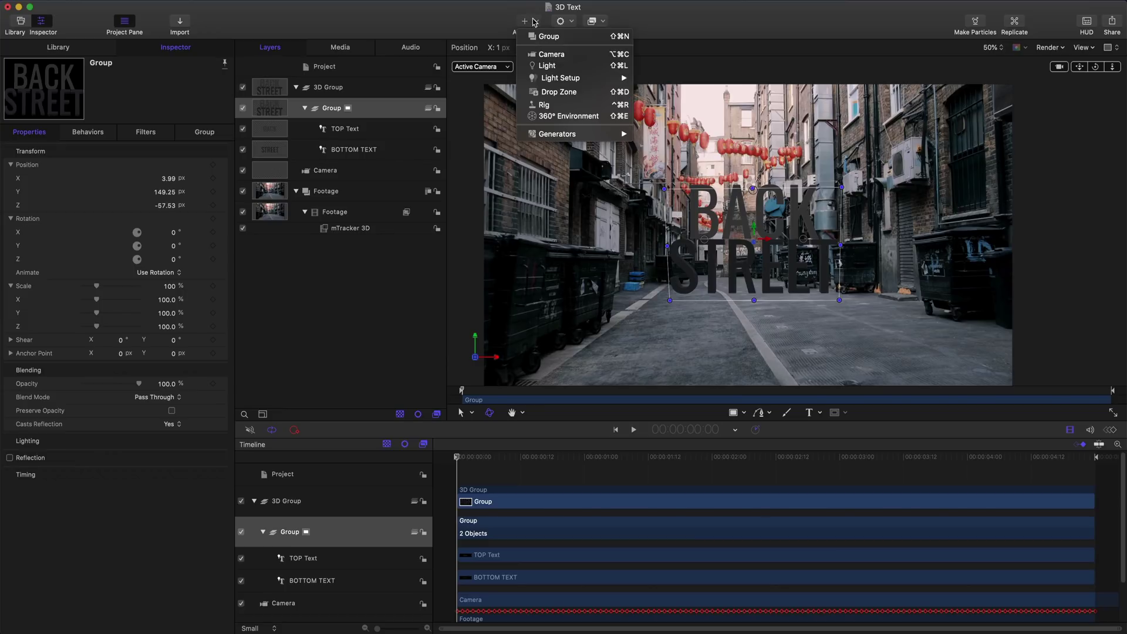
click(549, 65)
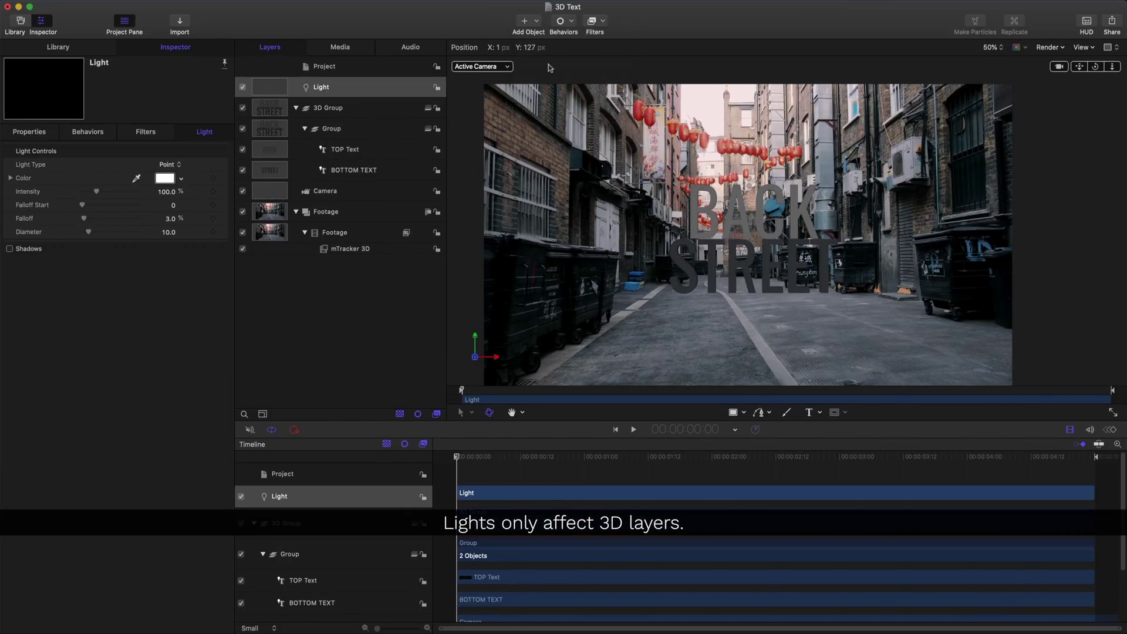
click(46, 138)
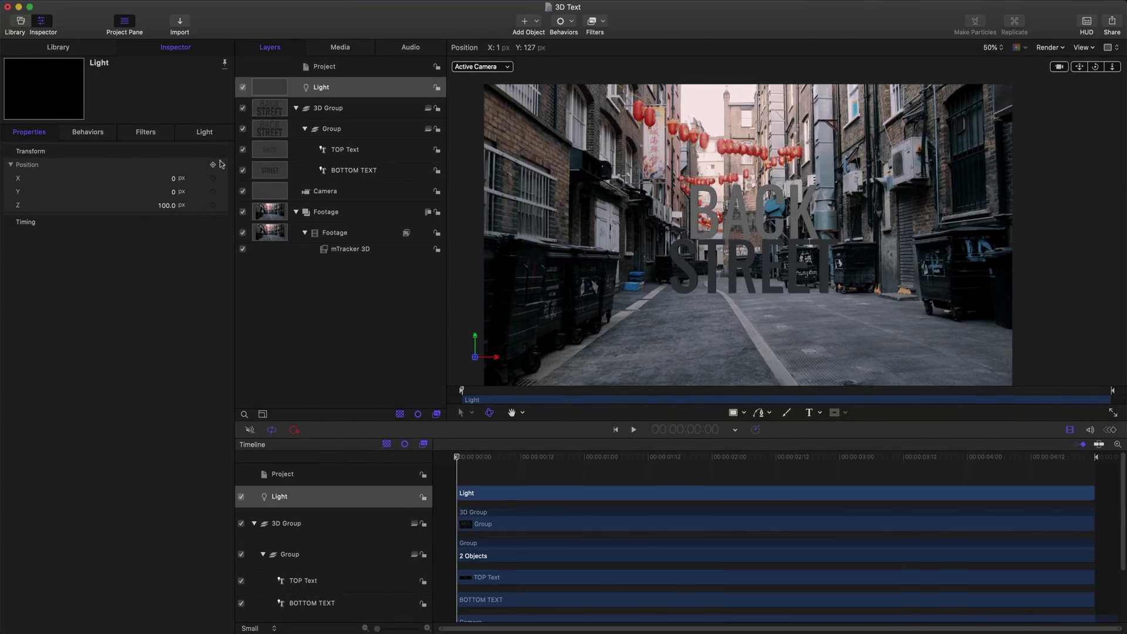
right_click(223, 166)
click(263, 169)
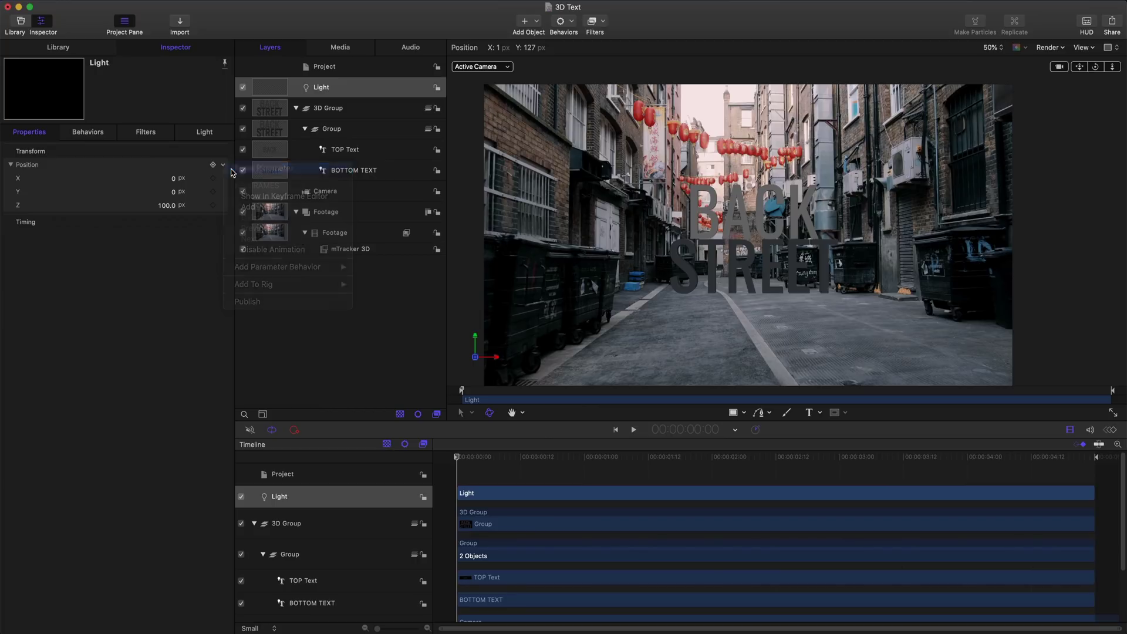
drag(349, 115, 350, 115)
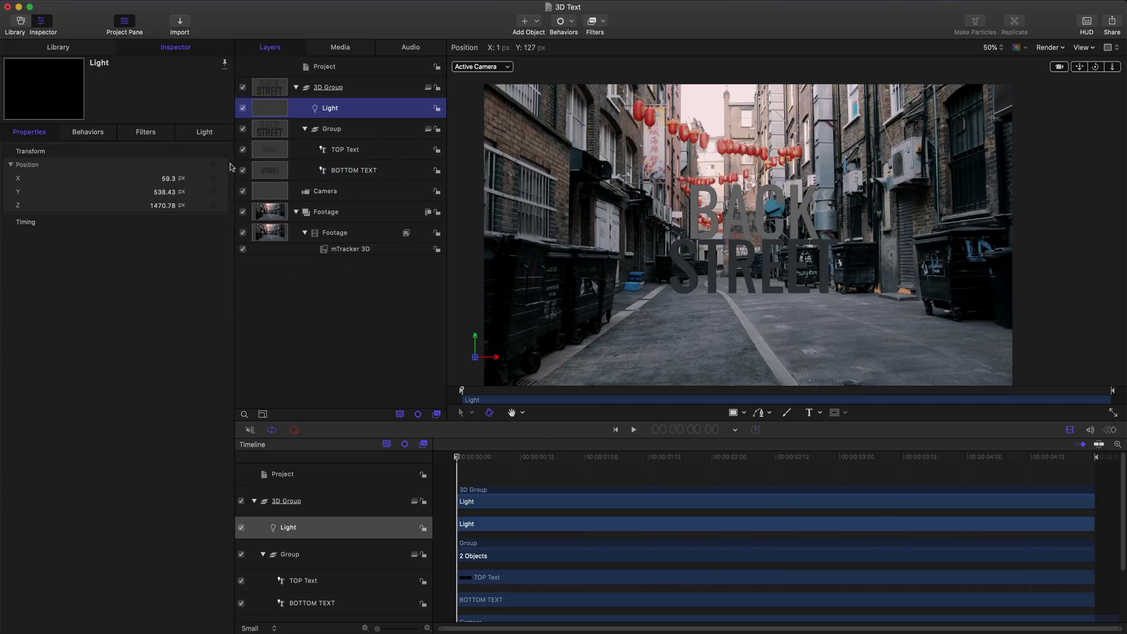
Reset the light's position and, viewing near the shot's end, move it to about X -1, Y 175 and Z -4 px.
right_click(229, 168)
click(241, 174)
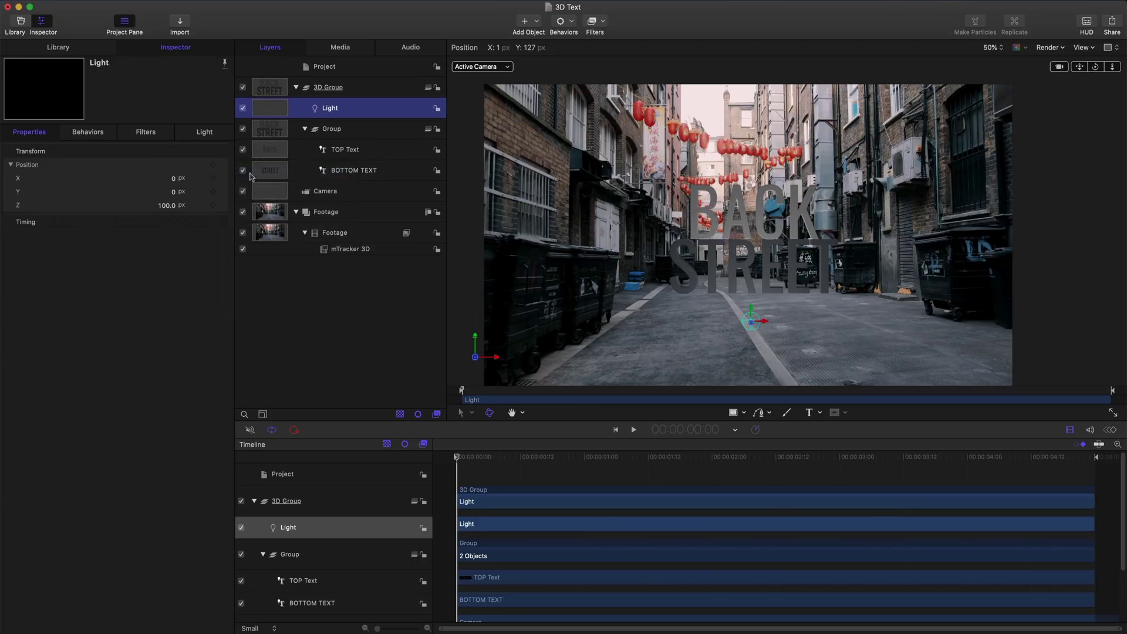
drag(755, 312, 753, 233)
drag(826, 463, 1052, 463)
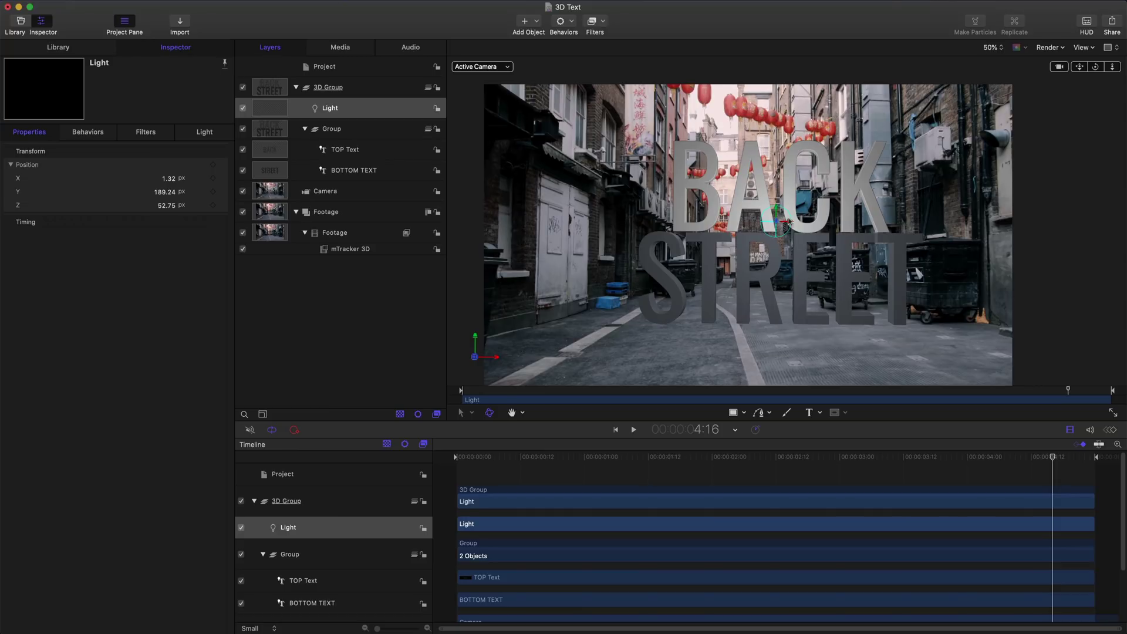
mouse_move(786, 223)
mouse_down()
mouse_move(831, 233)
mouse_move(785, 237)
mouse_up()
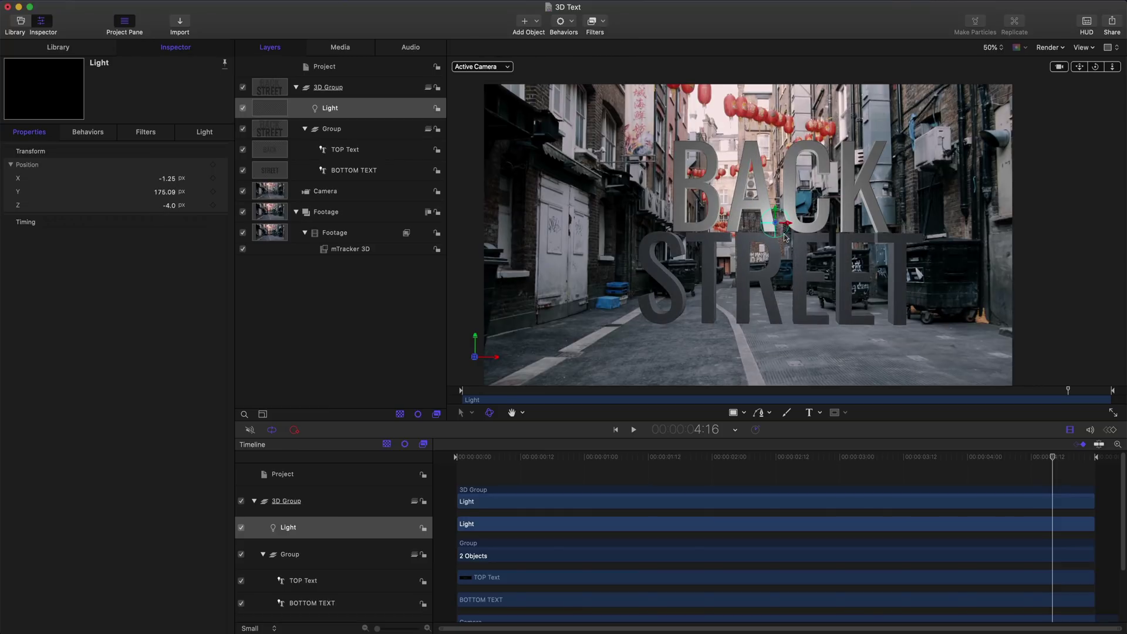
Set the point light's falloff start to 1000, its falloff to 0% and its diameter to 75.9.
click(195, 136)
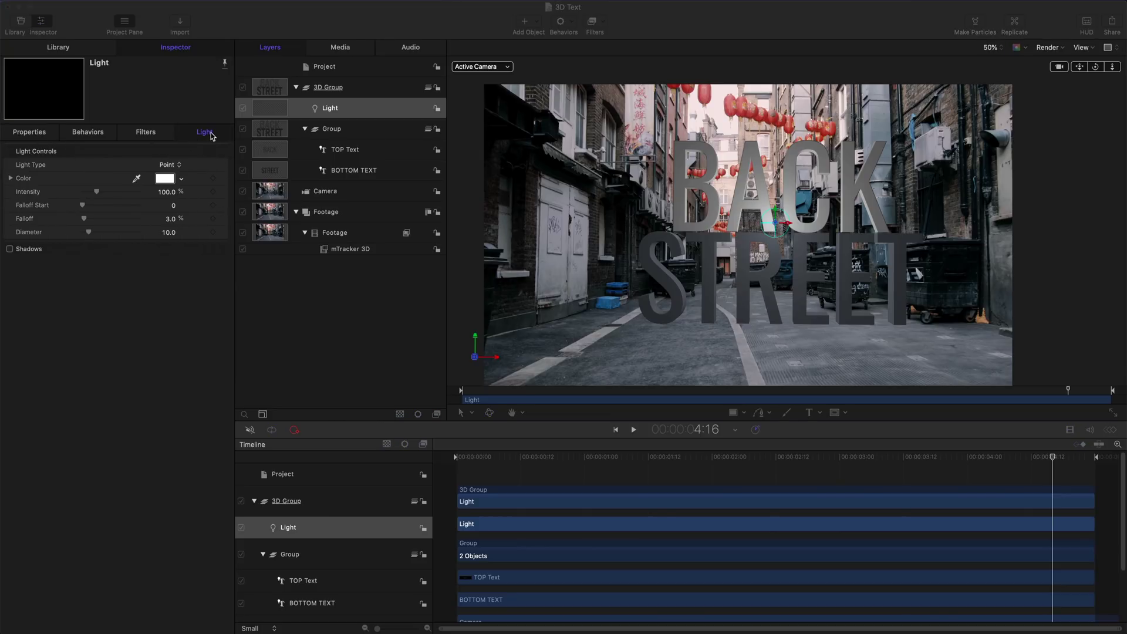
click(166, 196)
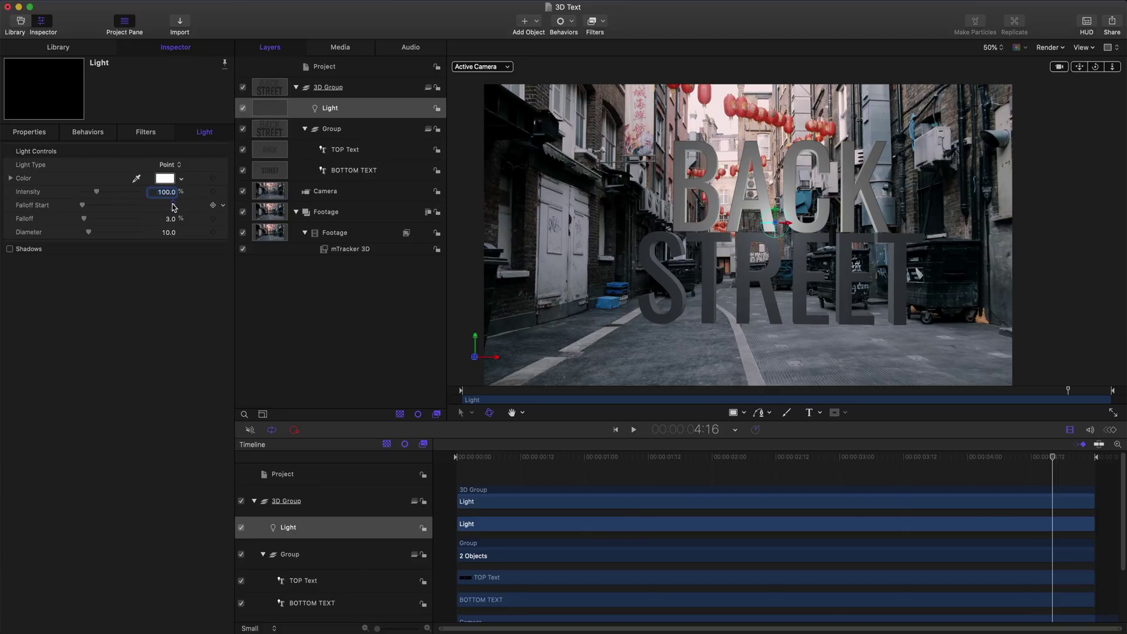
click(172, 206)
text(1000)
key(Return)
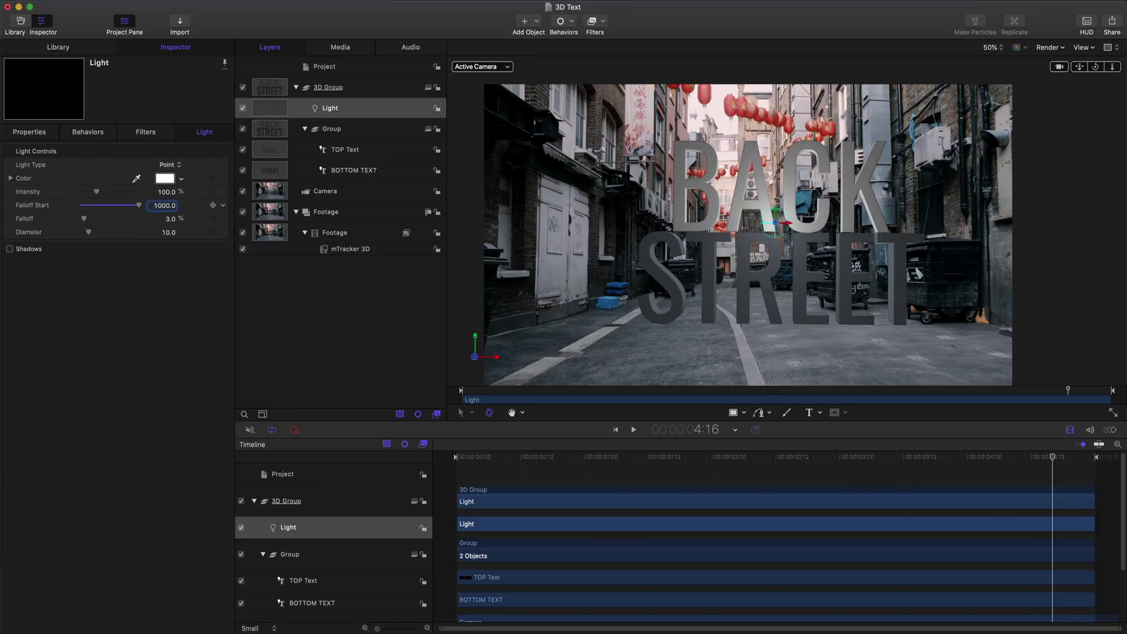
click(169, 219)
click(167, 232)
text(75.9)
key(Return)
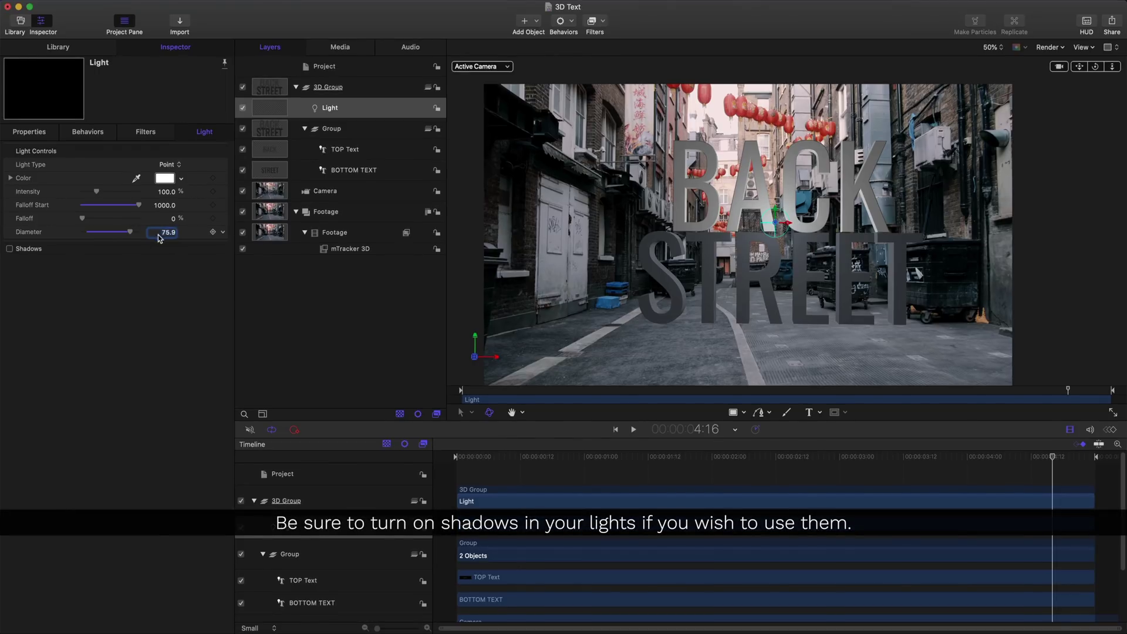
Turn on shadows for the light and set the shadow opacity to 118%.
click(11, 249)
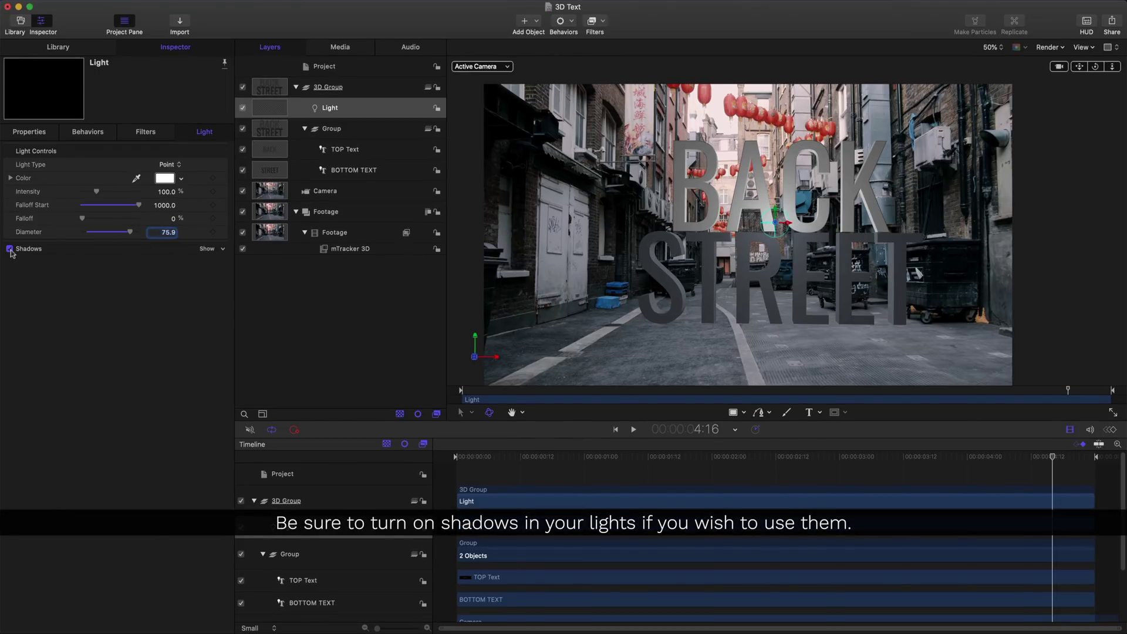
click(208, 249)
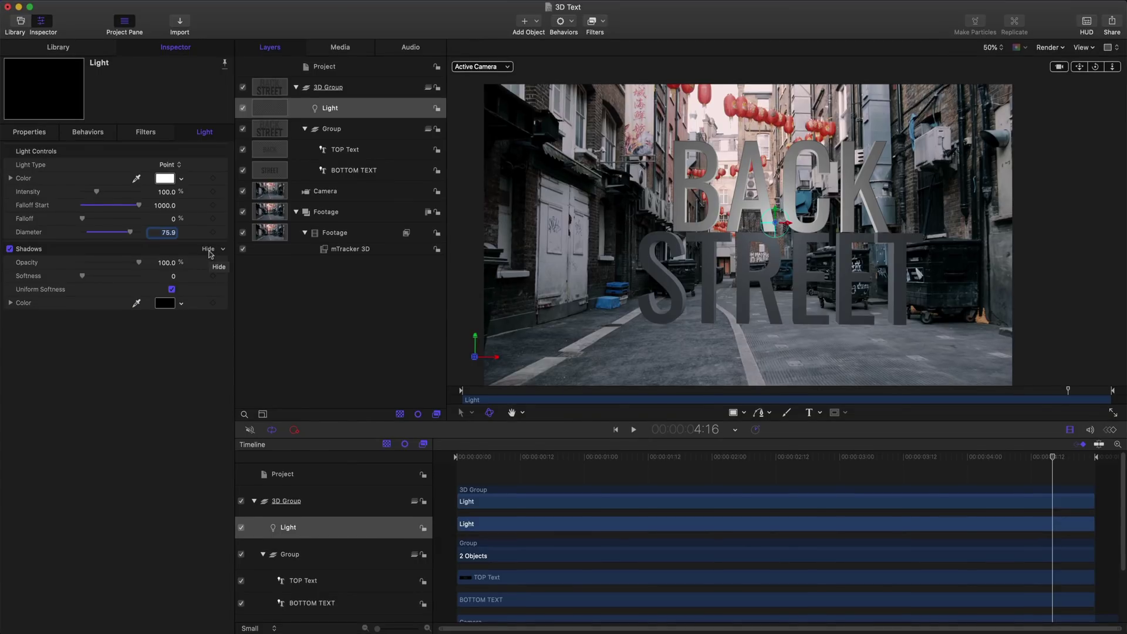
click(167, 263)
text(118)
key(Return)
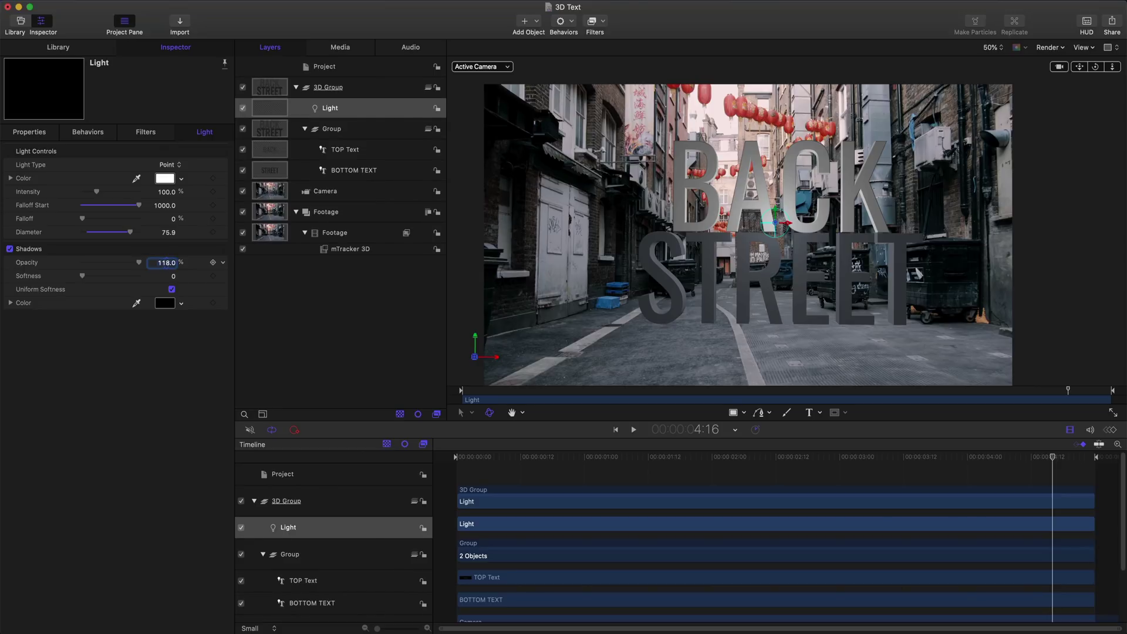
Position the light above the BACK text at X -15.87, Y 318.5 and Z 51.25 px.
click(28, 131)
drag(164, 178, 159, 178)
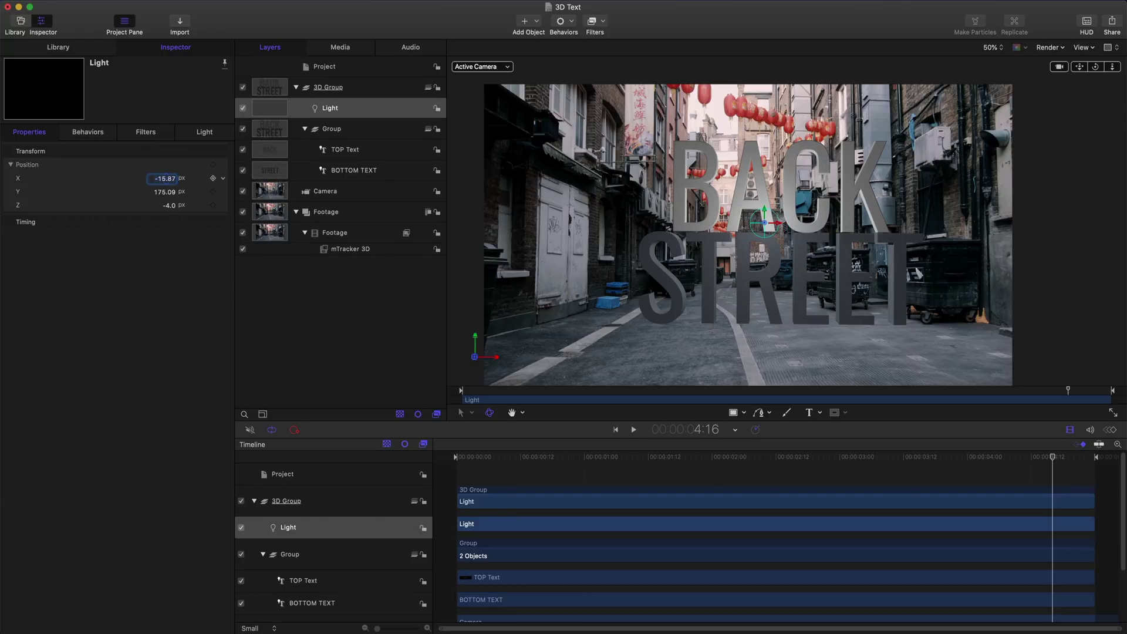
click(165, 192)
text(318.5)
key(Return)
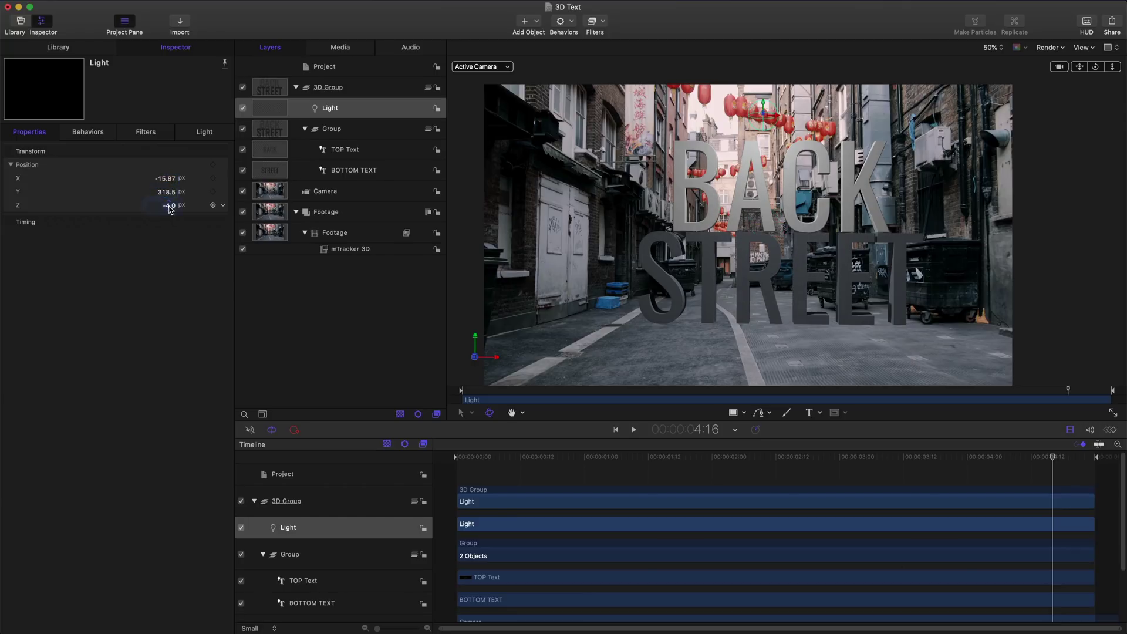
text(51.25)
key(Return)
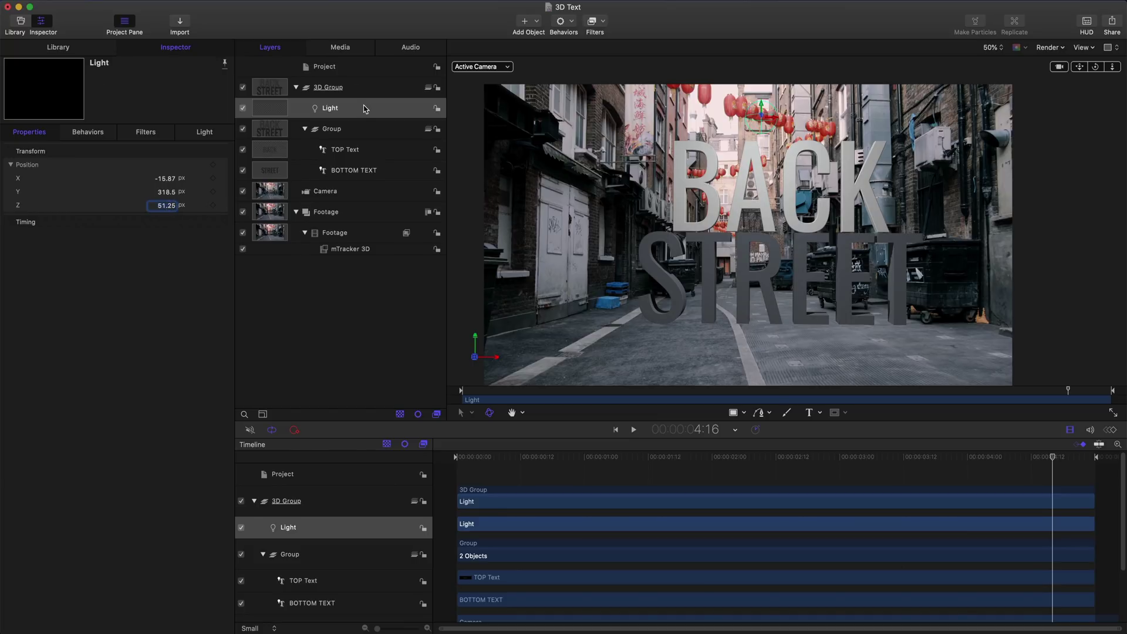
Duplicate the light and set the copy's intensity to 240%.
key(super+d)
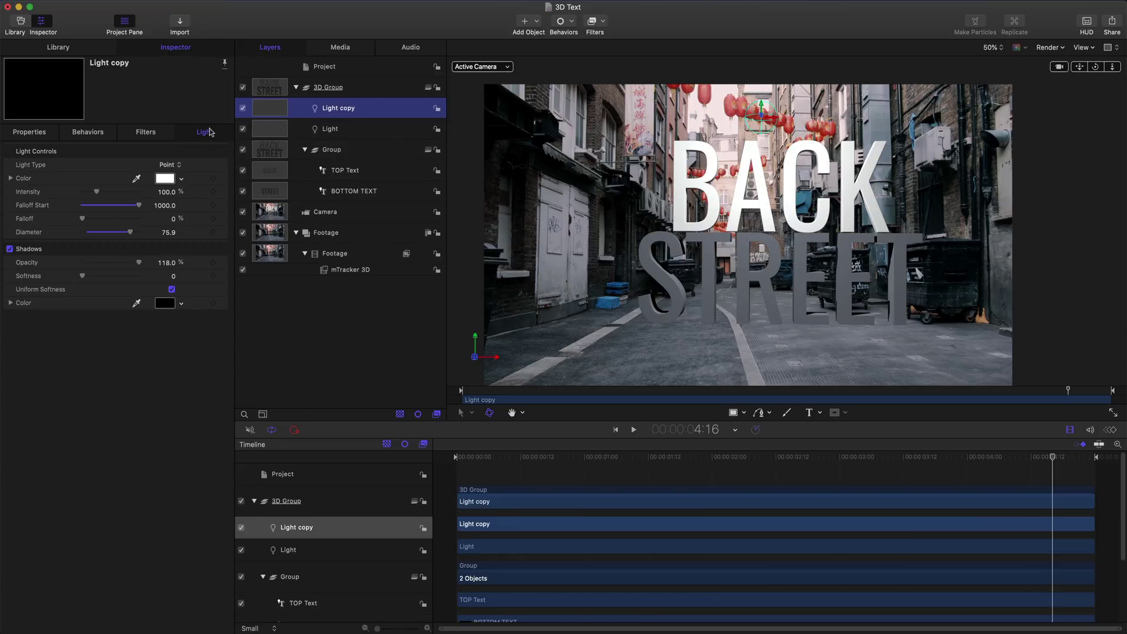
click(167, 192)
text(24)
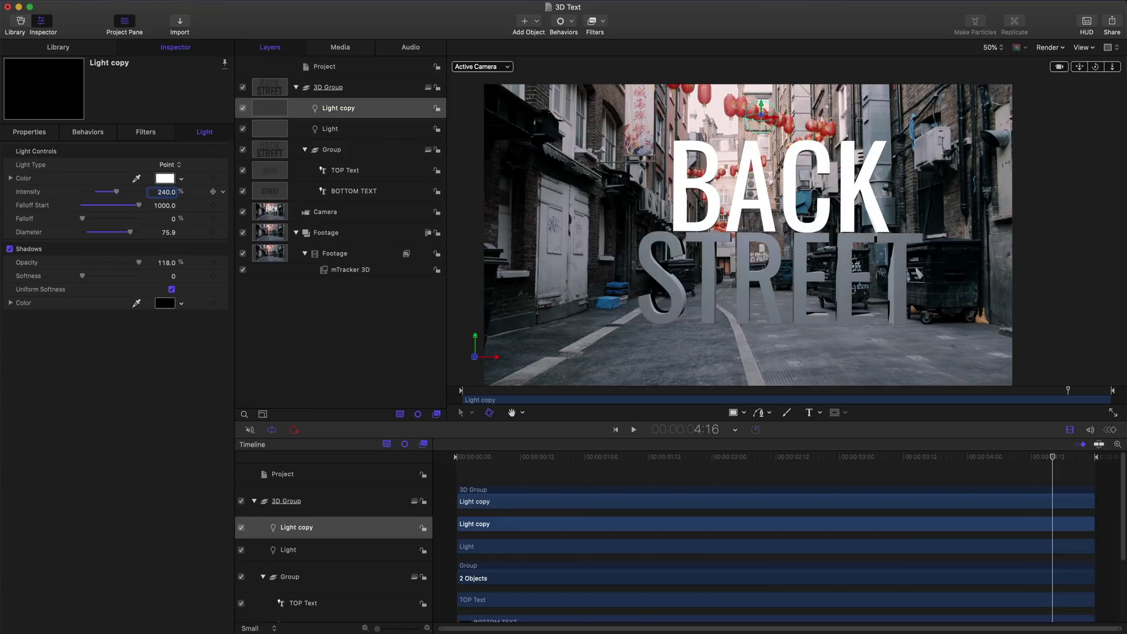
Set the copied light's falloff start to 0, falloff to 3% and diameter to 10, and turn off its shadows.
click(173, 205)
text(0)
key(Return)
click(174, 220)
text(3)
key(Return)
click(169, 233)
text(10)
key(Return)
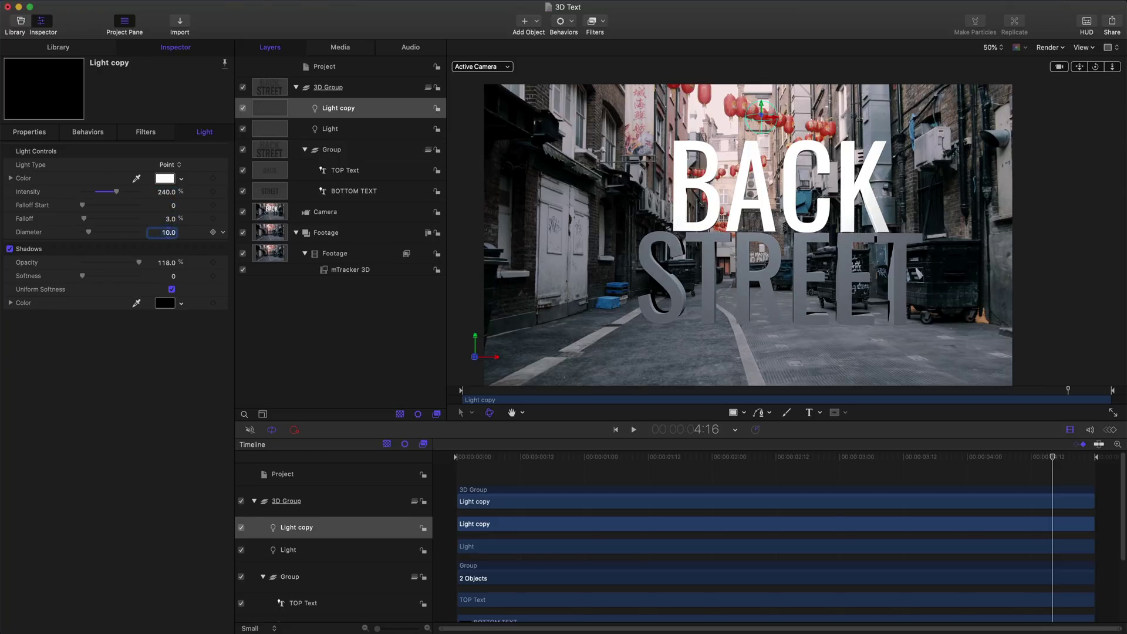
click(9, 249)
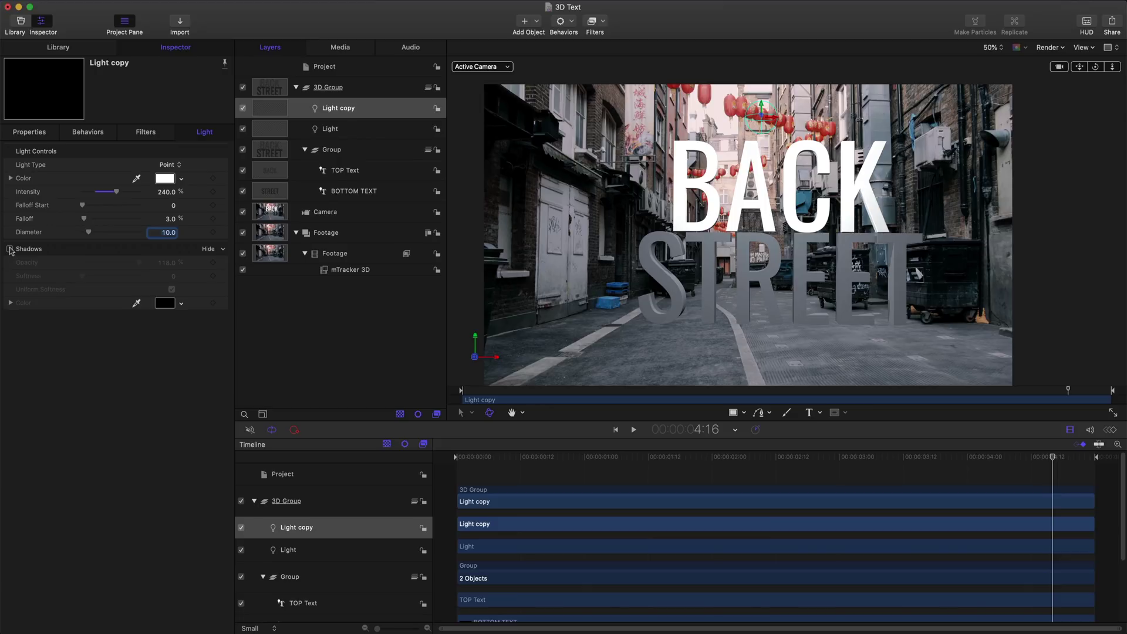
Position the copied light at X -0.91, Y 328.94 and Z 1036.5 px.
click(48, 134)
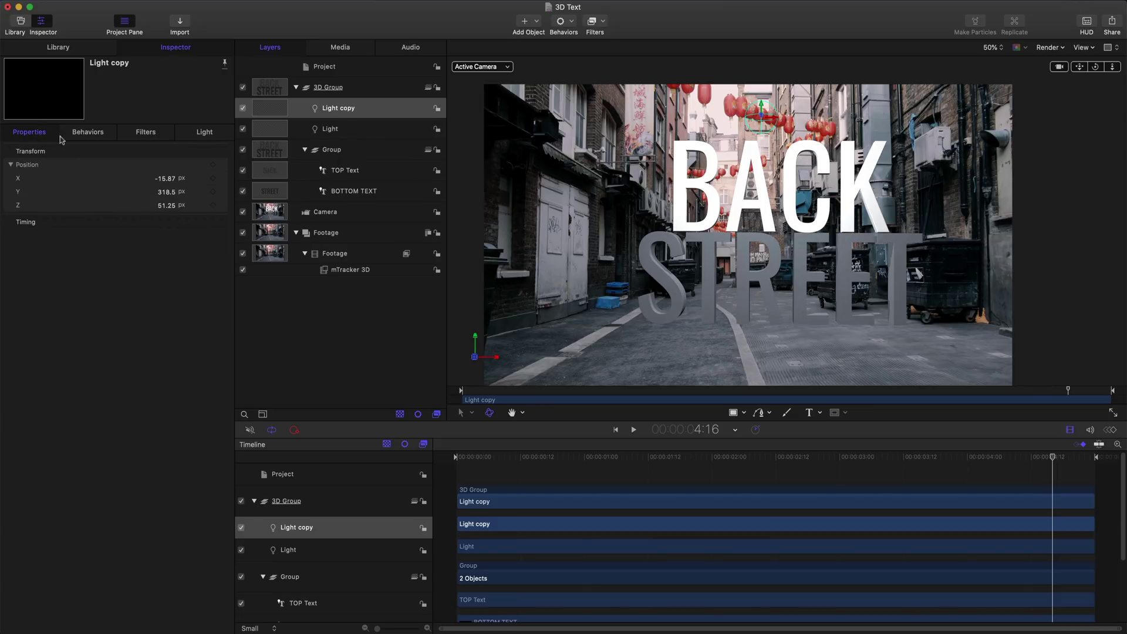
click(165, 179)
text(-0.91)
key(Tab)
text(328.94)
key(Tab)
text(1036.5)
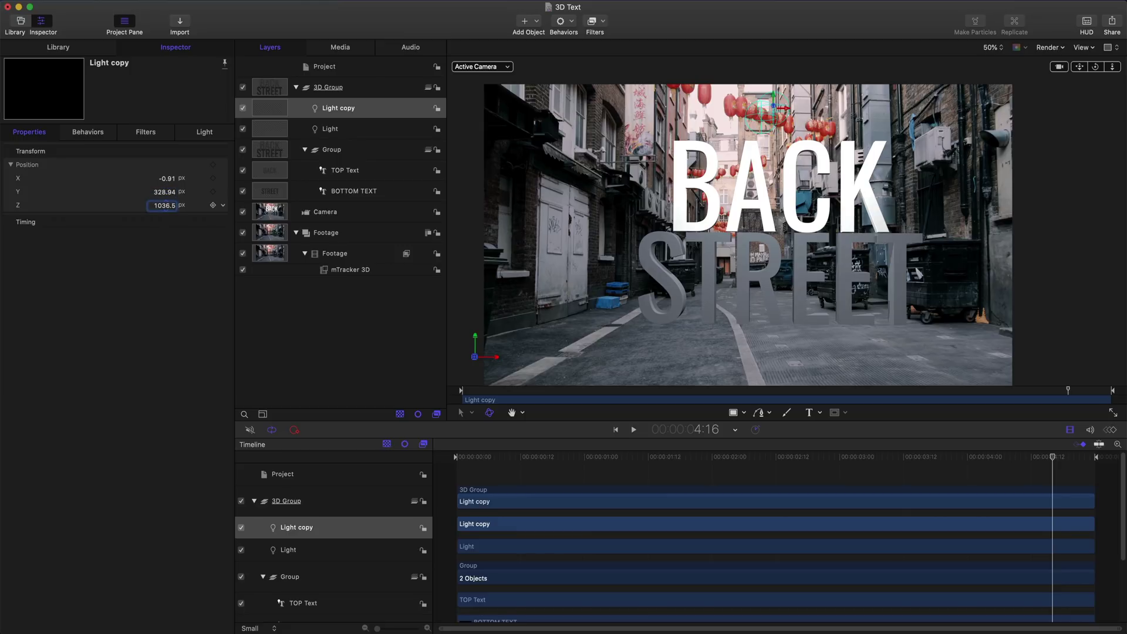
key(Return)
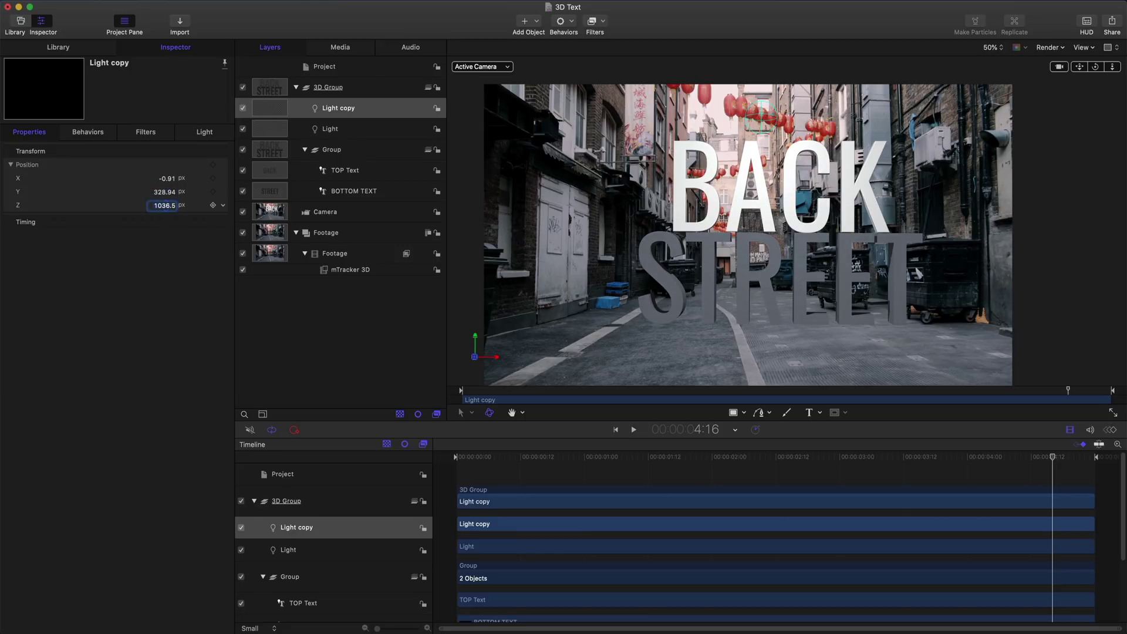
Duplicate the copied light and set the new light's intensity to 178%.
click(356, 113)
key(super+d)
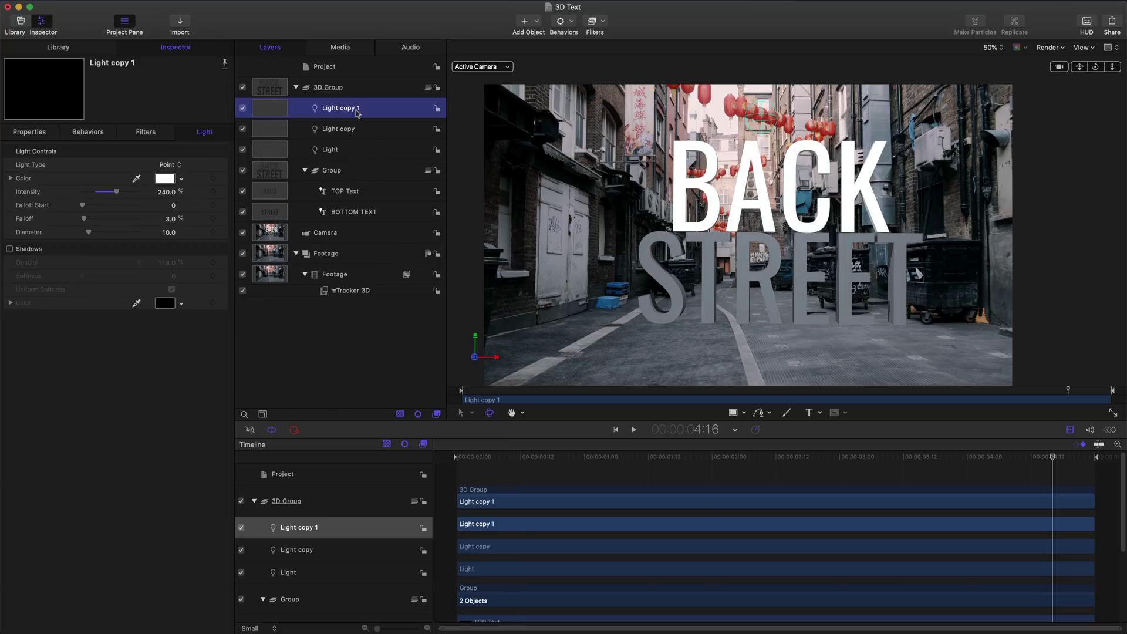
click(167, 192)
text(17)
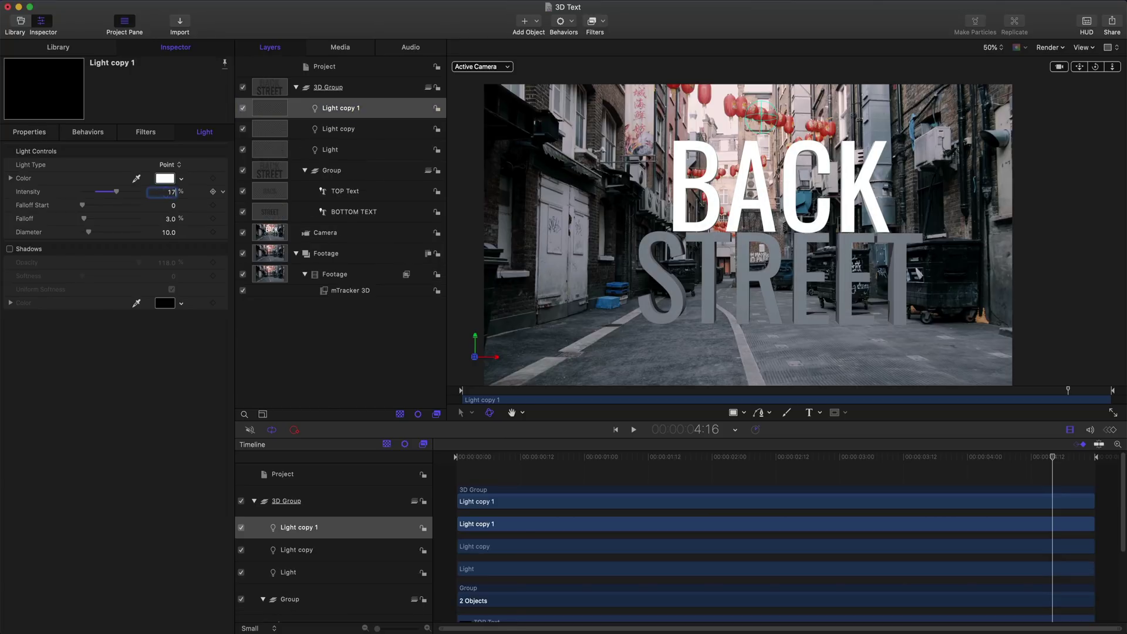
text(8)
key(Return)
Turn on shadows for the third light with opacity 90.78% and softness 118.6.
click(10, 249)
click(166, 262)
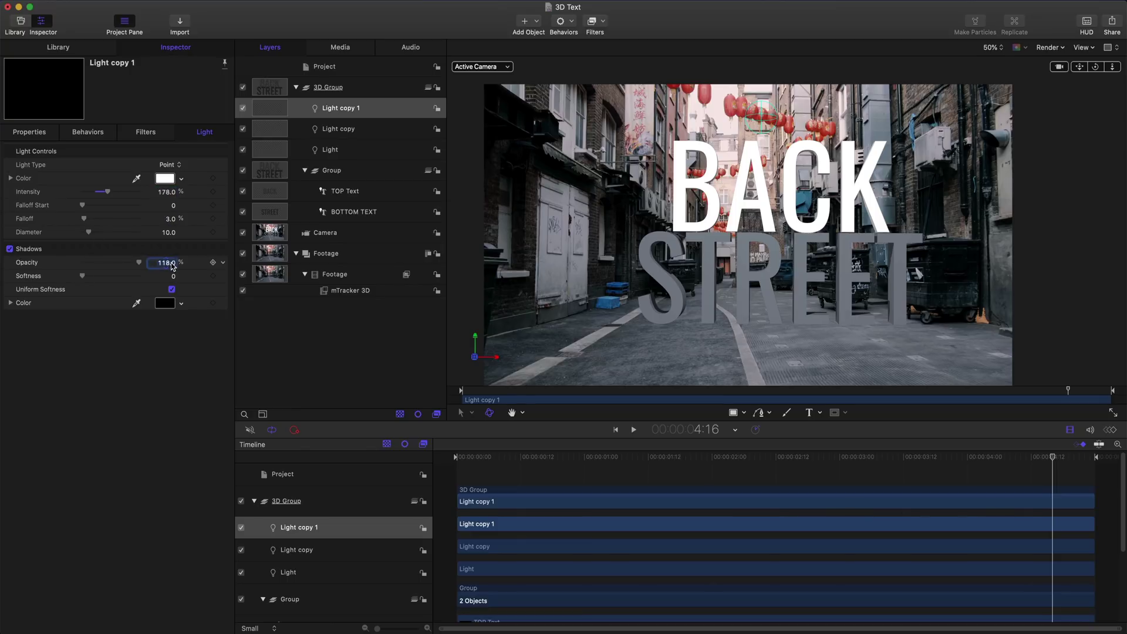
text(90.78)
click(173, 276)
text(118.6)
key(Return)
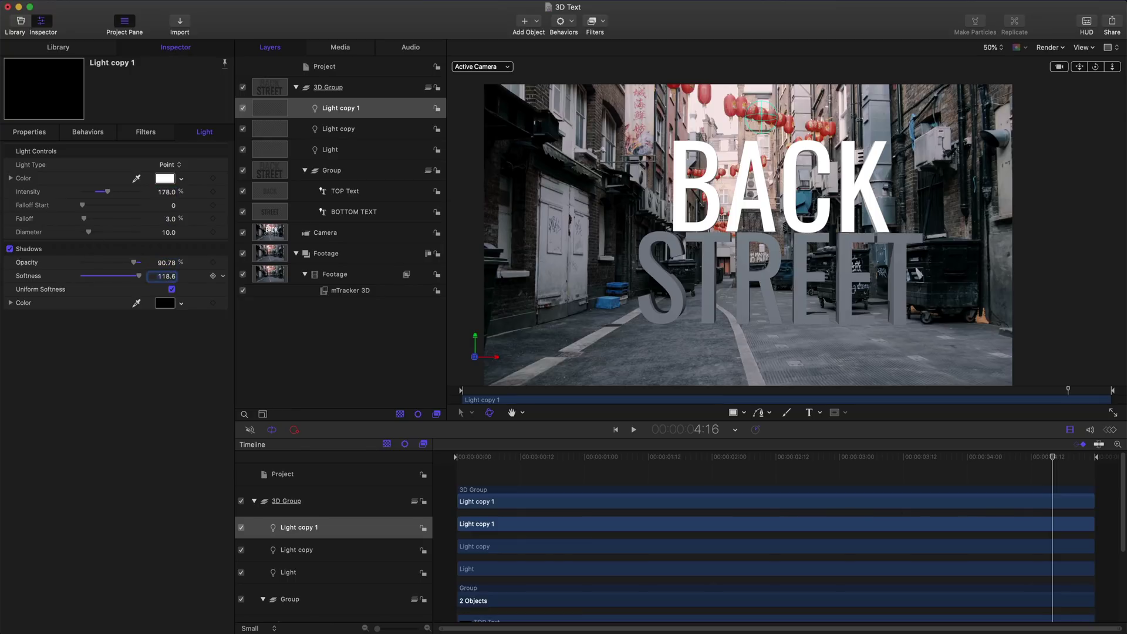
Position the third light at X -109, Y 1300 and Z -389 px.
click(46, 135)
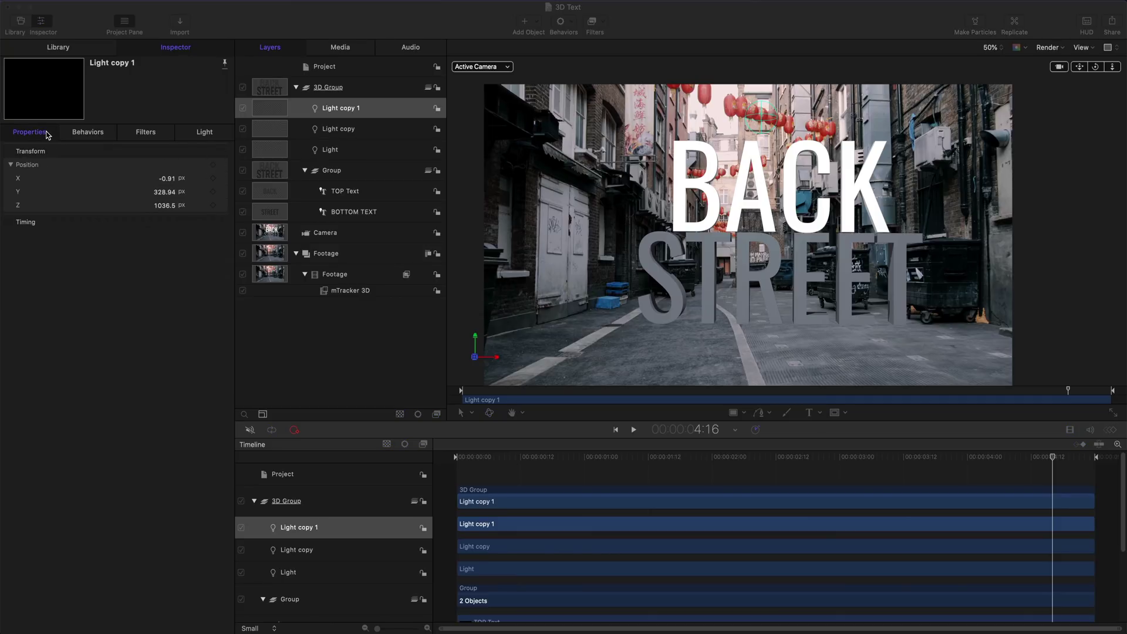
click(164, 178)
text(-109)
key(Tab)
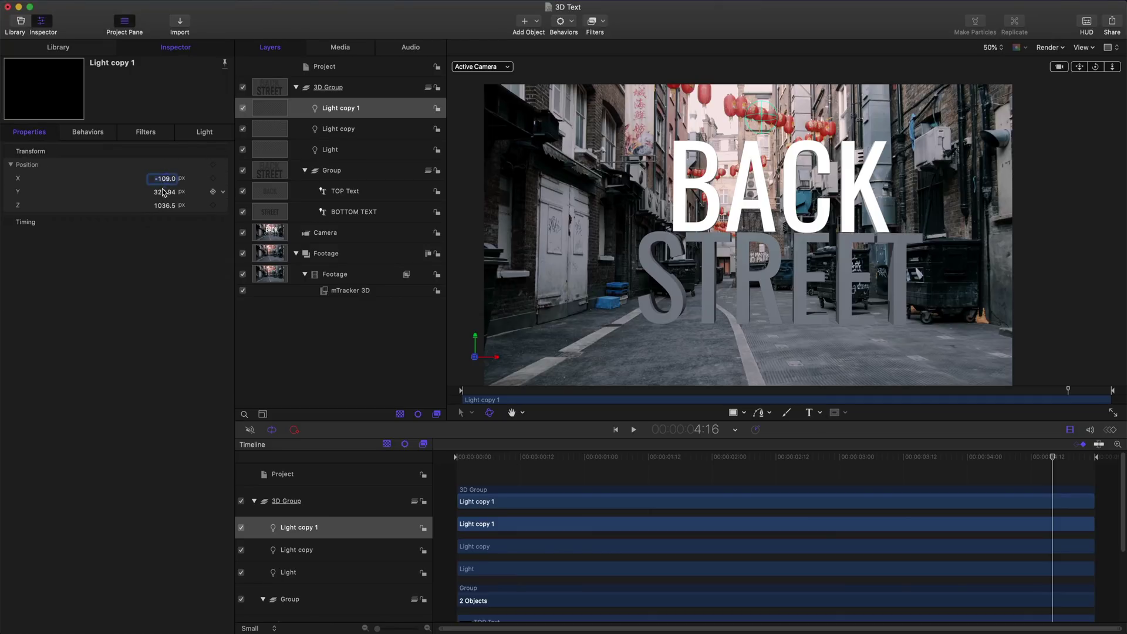
text(1300)
key(Return)
click(163, 205)
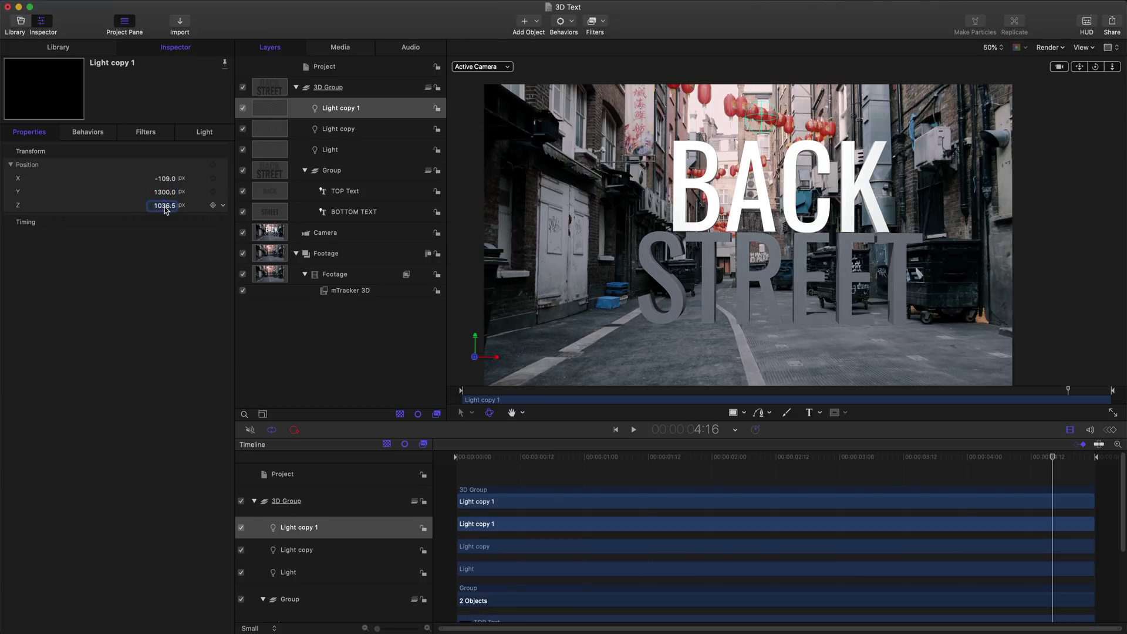
text(-389)
key(Return)
Rename the three lights, from the original to the newest copy, as Light 1, Light 2 and Light 3.
key(Down)
key(Down)
key(Return)
text(1)
key(Return)
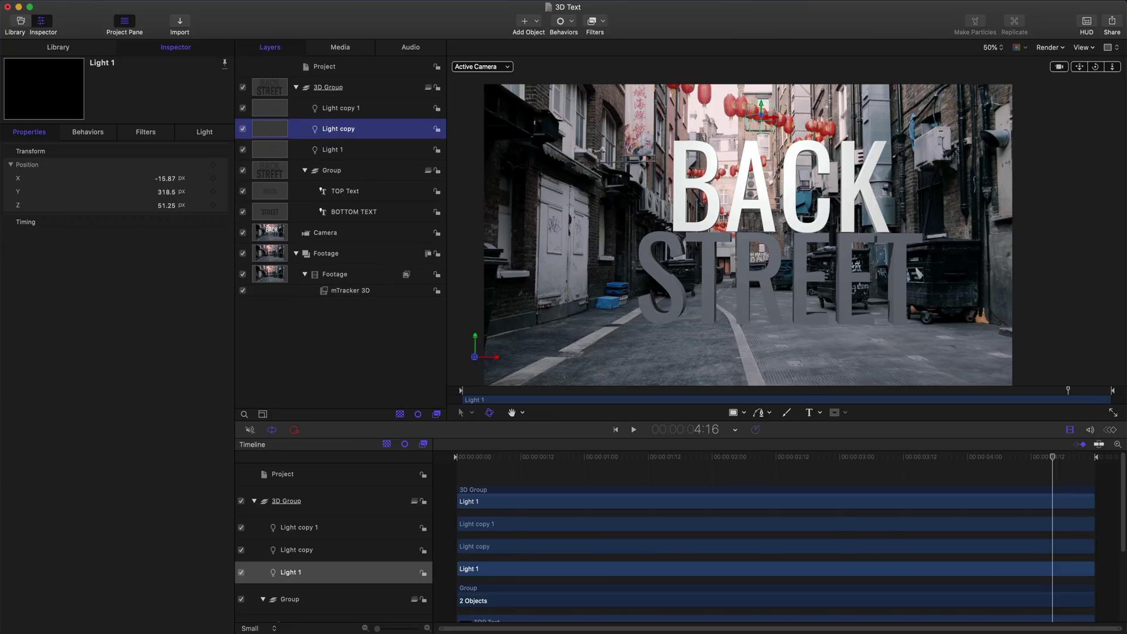
key(Up)
key(Return)
key(Left)
key(Left)
key(Left)
key(Left)
key(Left)
text(2)
key(Return)
key(Up)
key(Return)
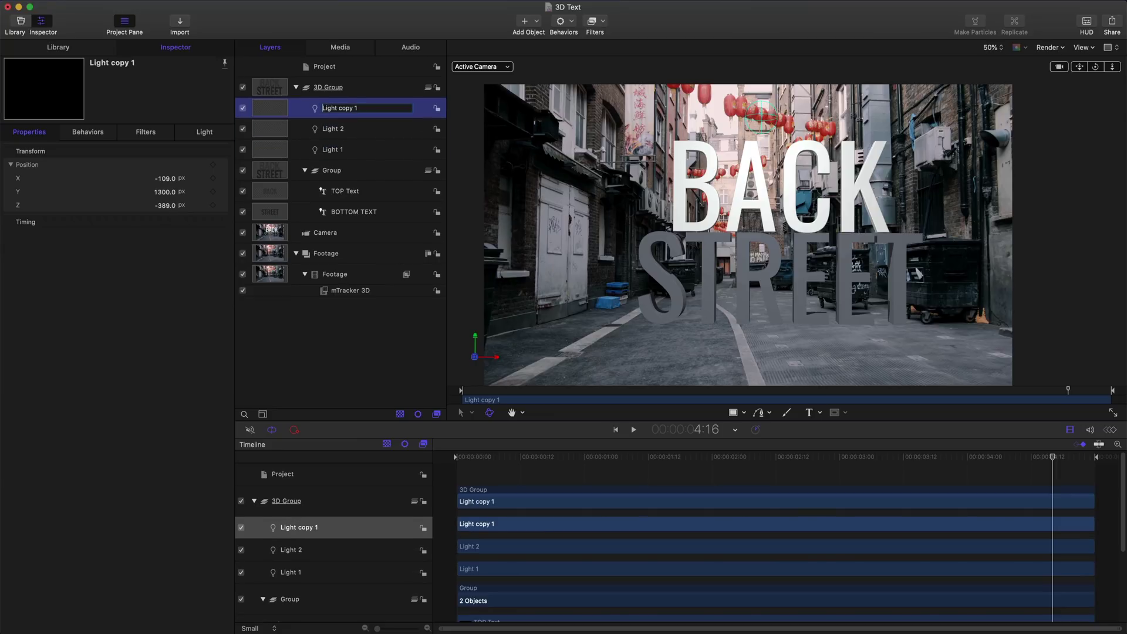
text(3)
key(Return)
Group the three lights with the text group and name the new group Content.
shift+click(353, 169)
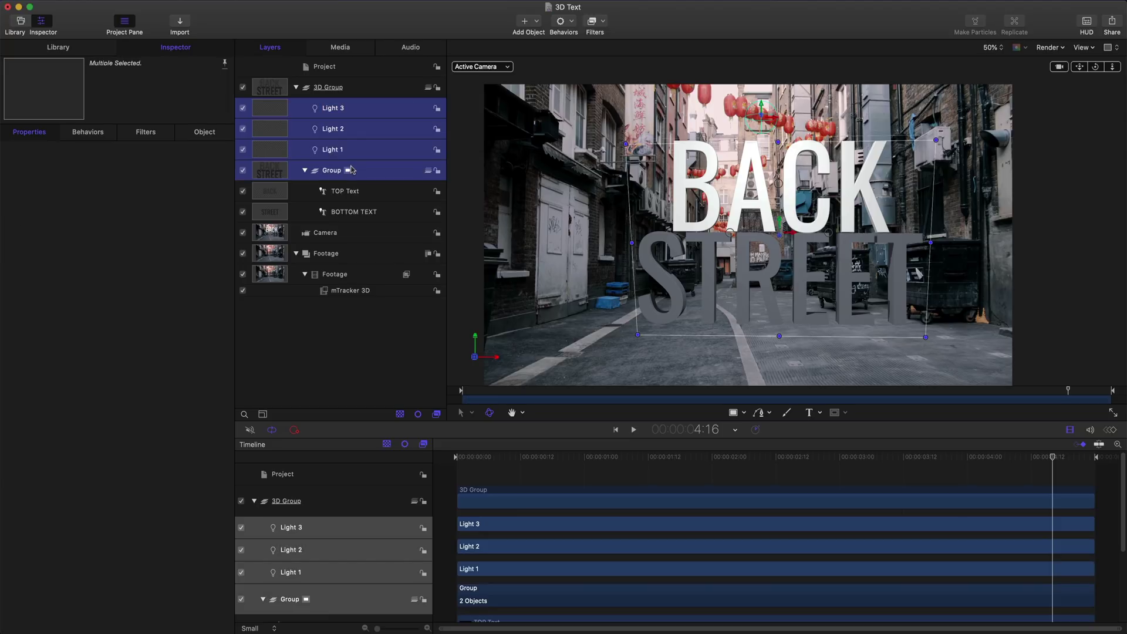
right_click(304, 170)
click(330, 237)
double_click(332, 107)
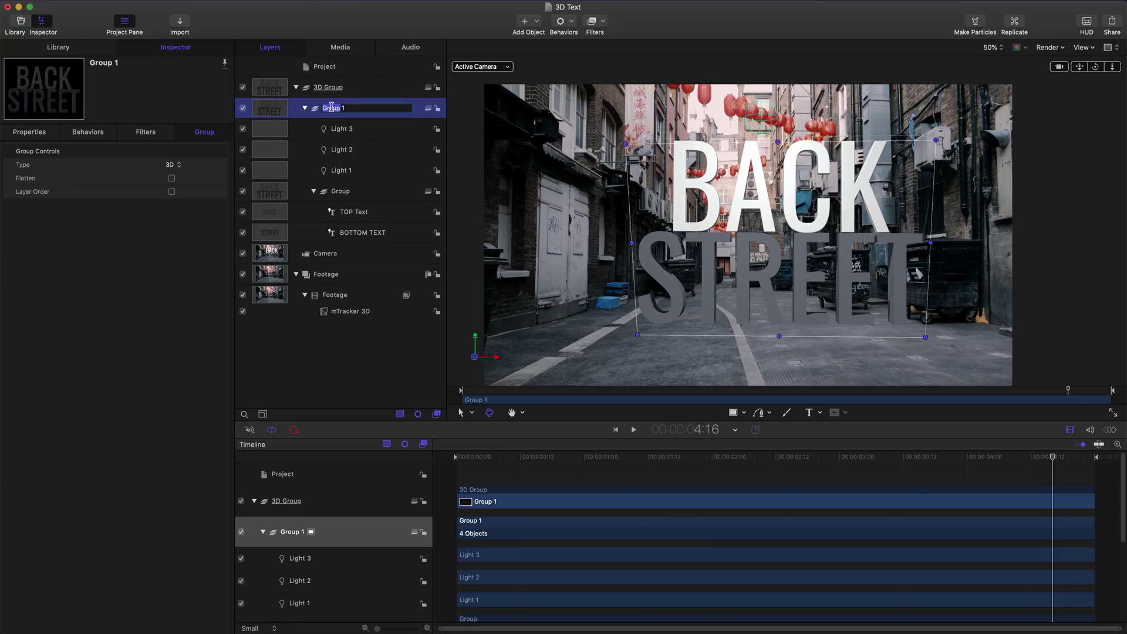
text(Gr)
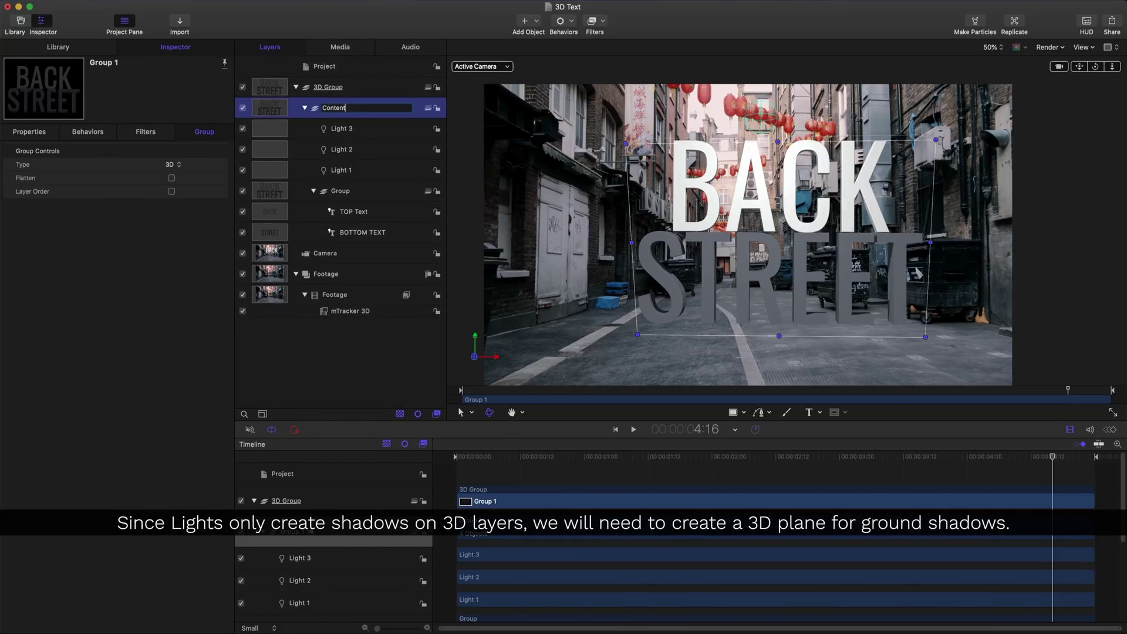
text(ntent)
key(Return)
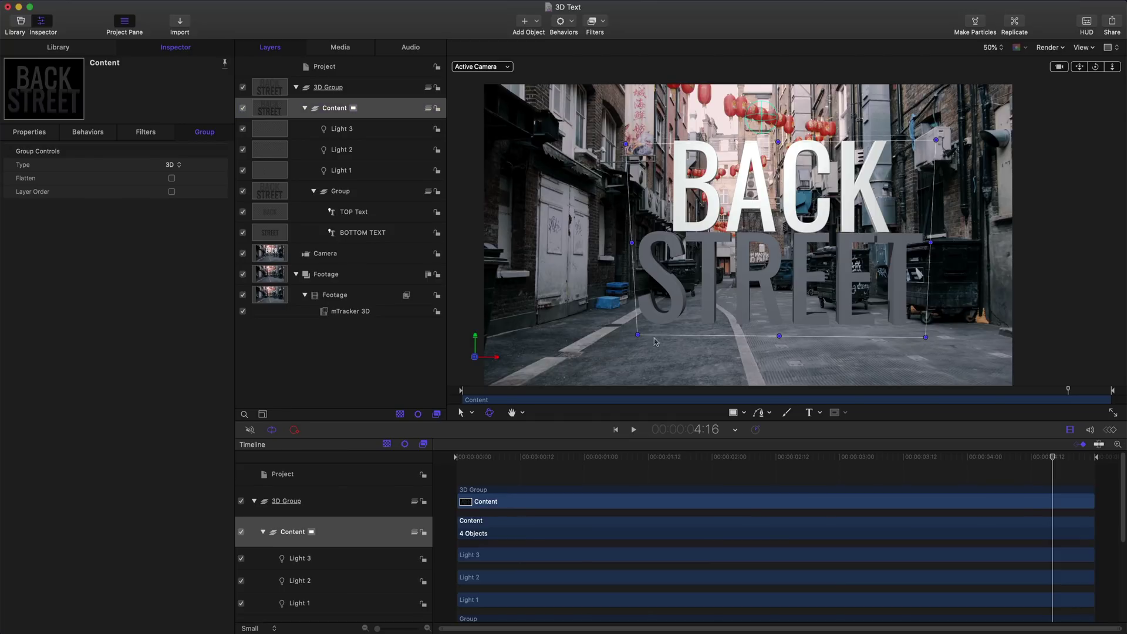
Rotate the BACK and STREET text lines slightly in 3D so they stand at different angles.
click(349, 213)
click(345, 230)
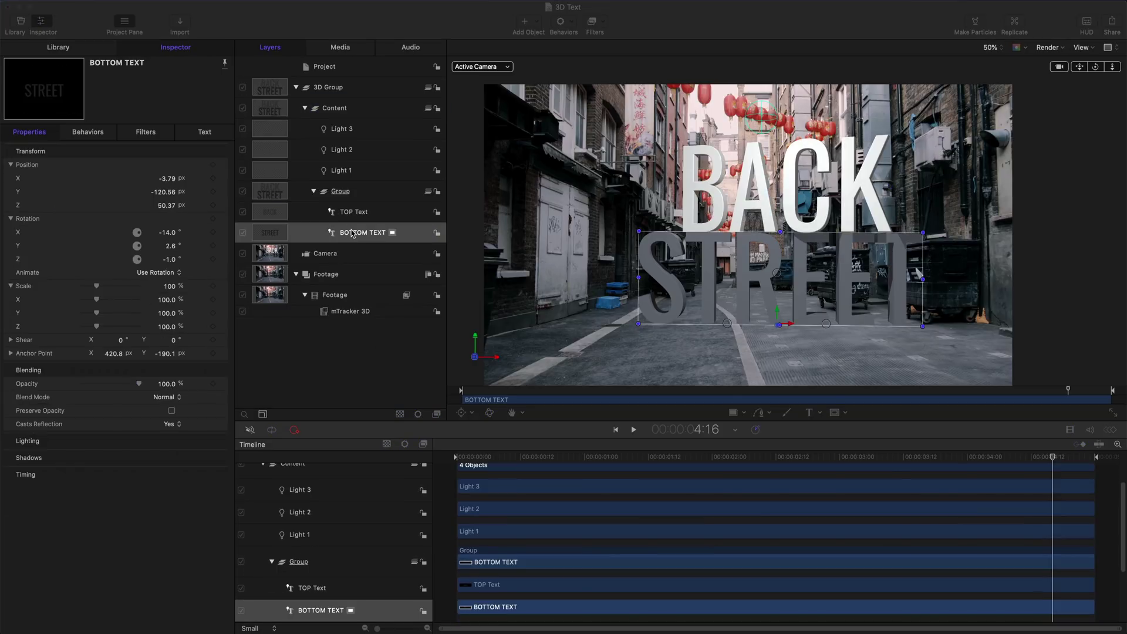
drag(726, 323, 729, 327)
click(775, 222)
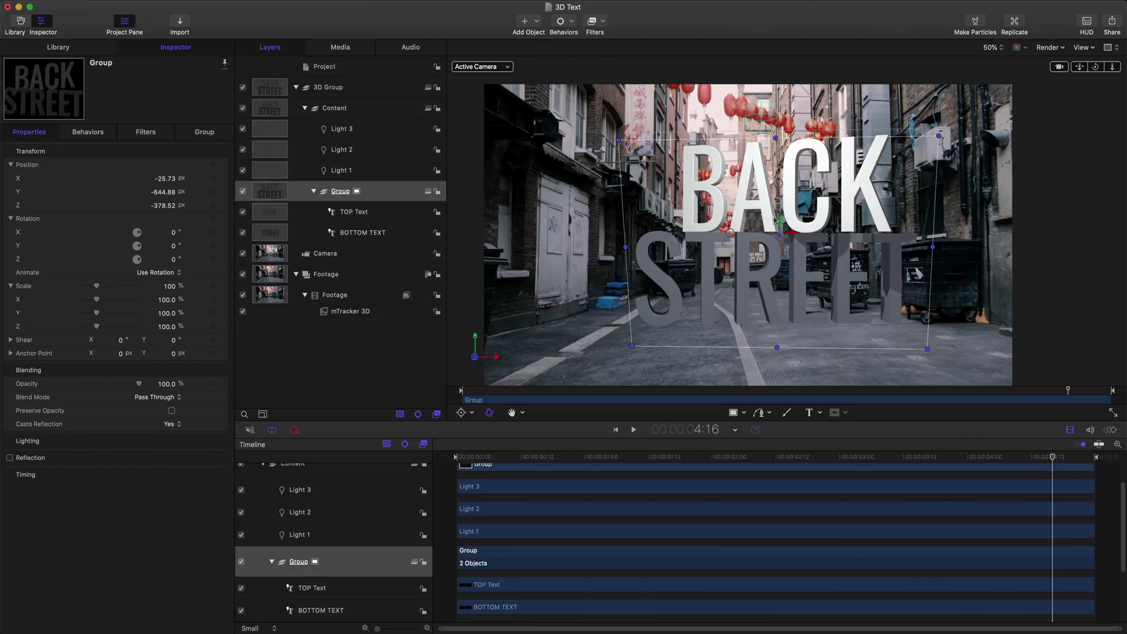
Shift the BACK text slightly left along its X axis to about X -11.5 px and deselect it.
click(378, 215)
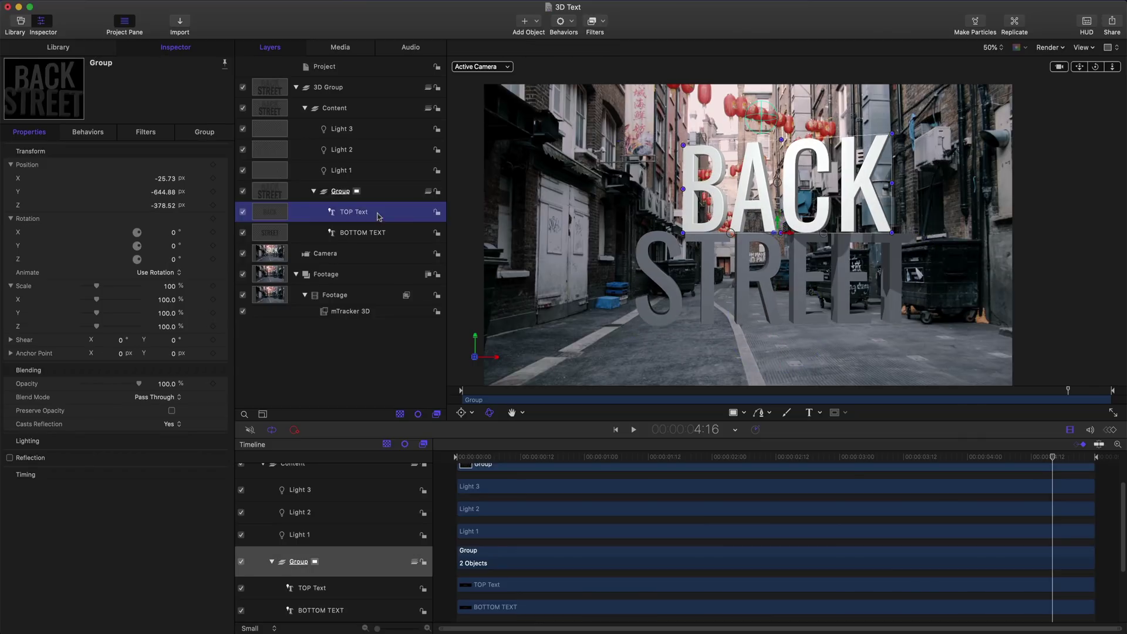
drag(792, 236, 784, 233)
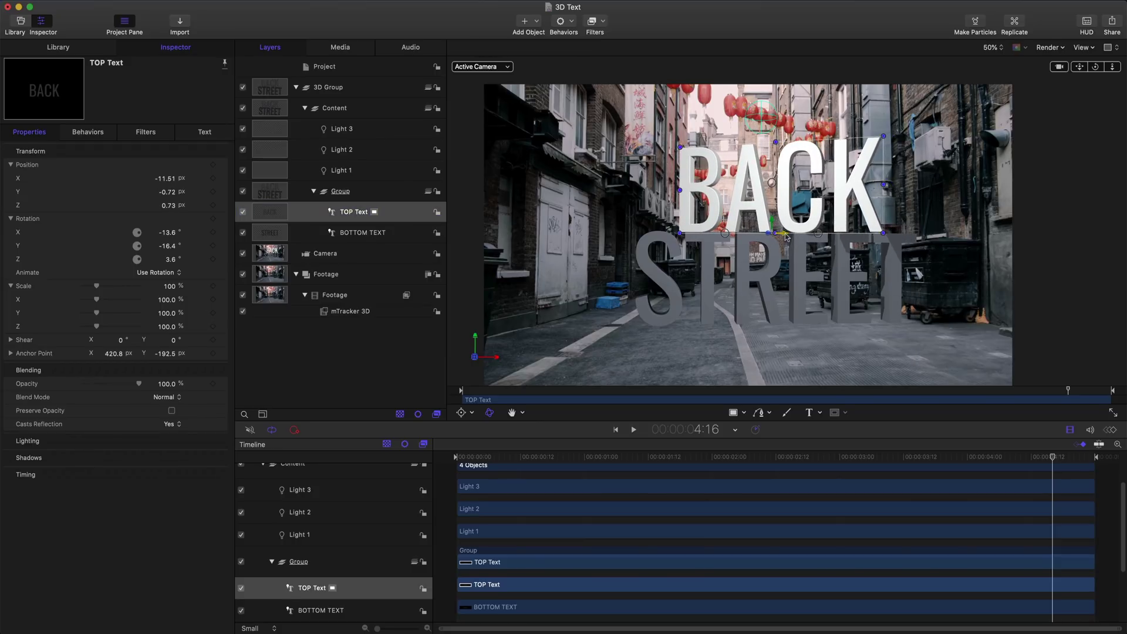
click(258, 341)
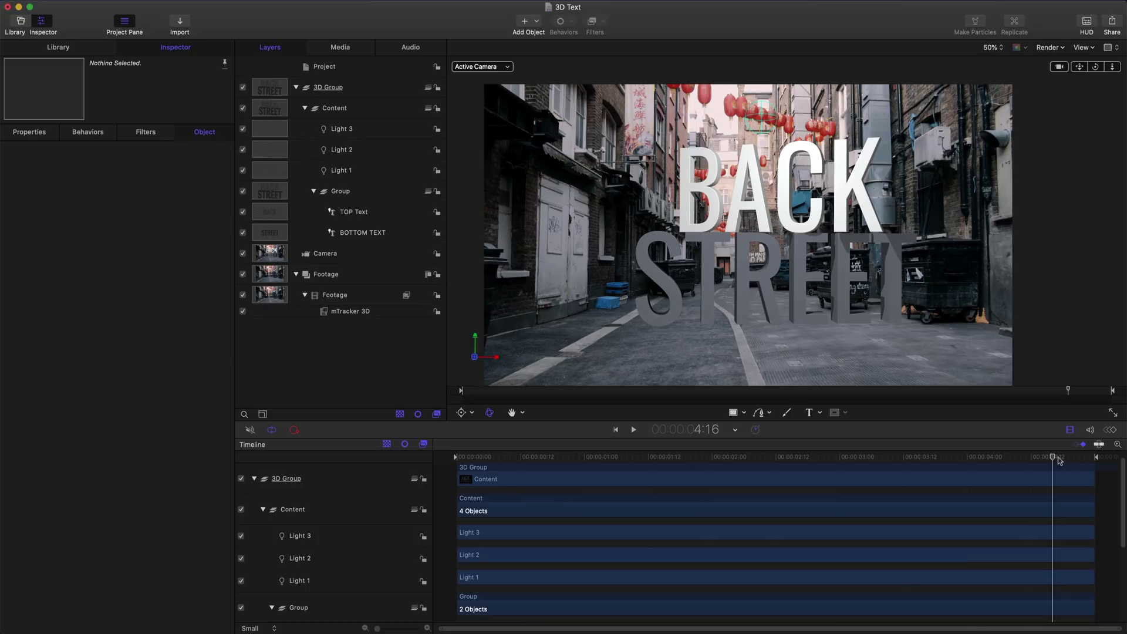
At the first frame, add a Color Solid generator to the 3D Group and collapse the Content group.
drag(1051, 461, 427, 469)
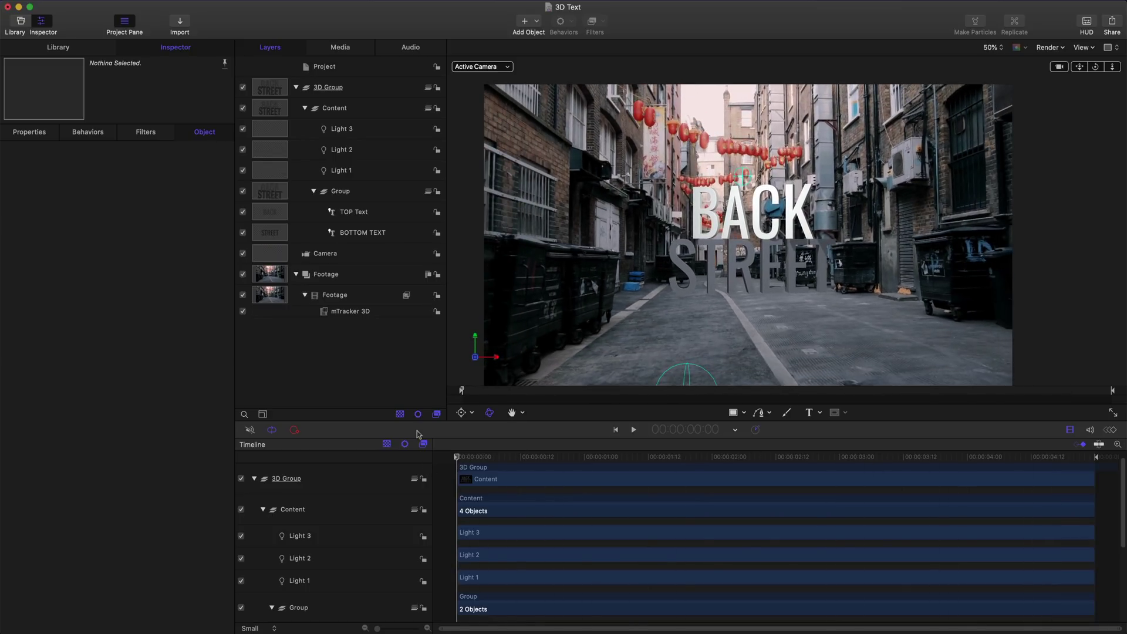
click(525, 23)
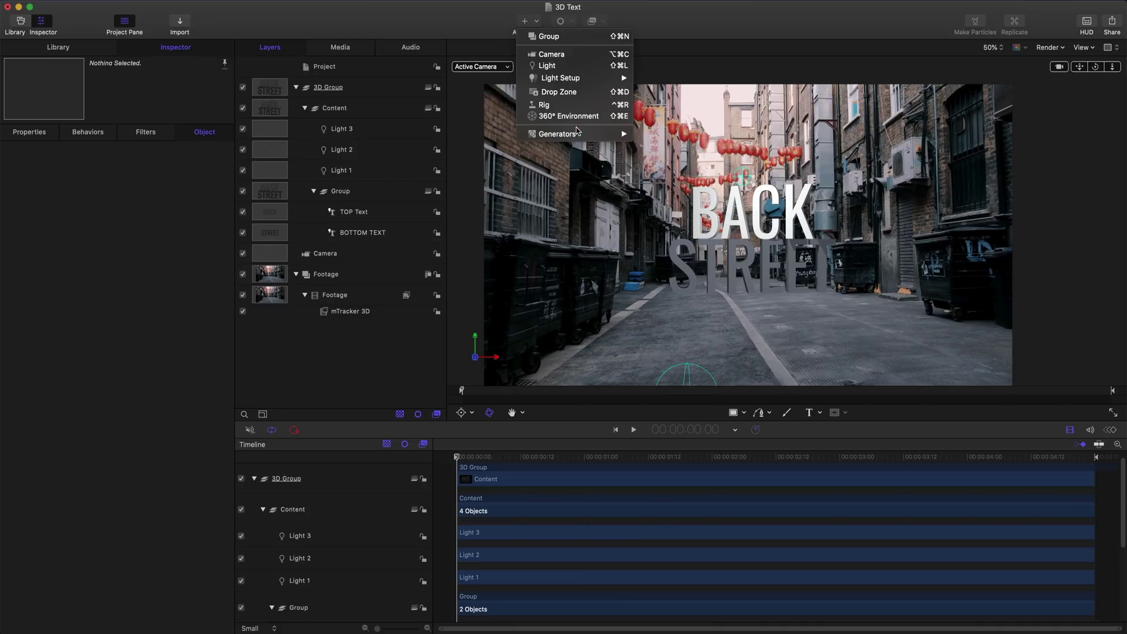
mouse_move(579, 134)
mouse_move(680, 196)
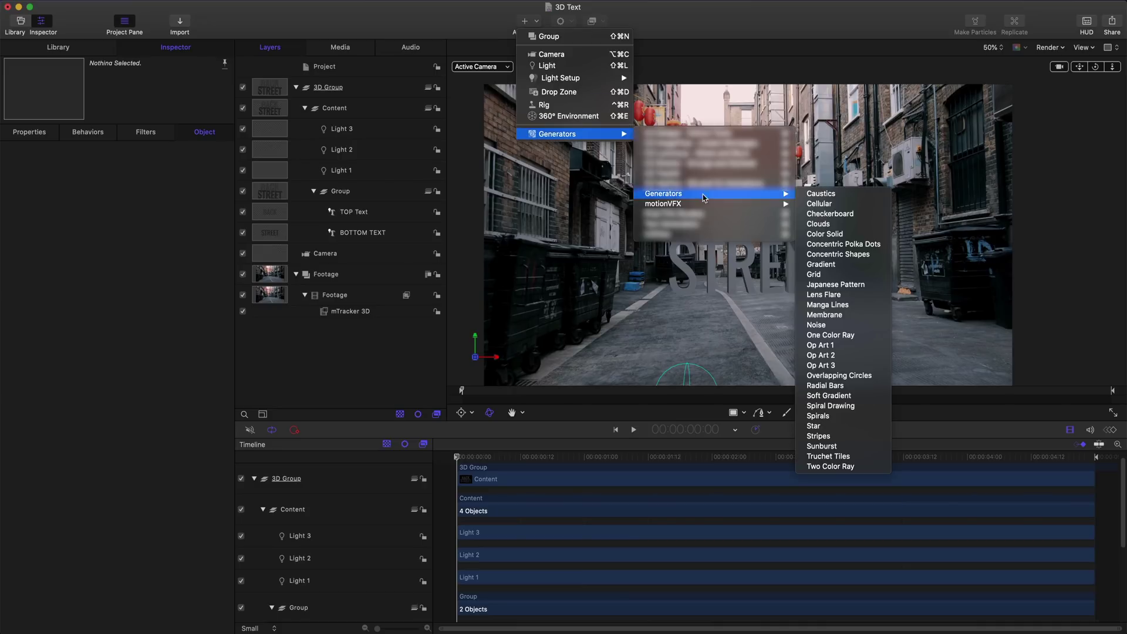
click(843, 234)
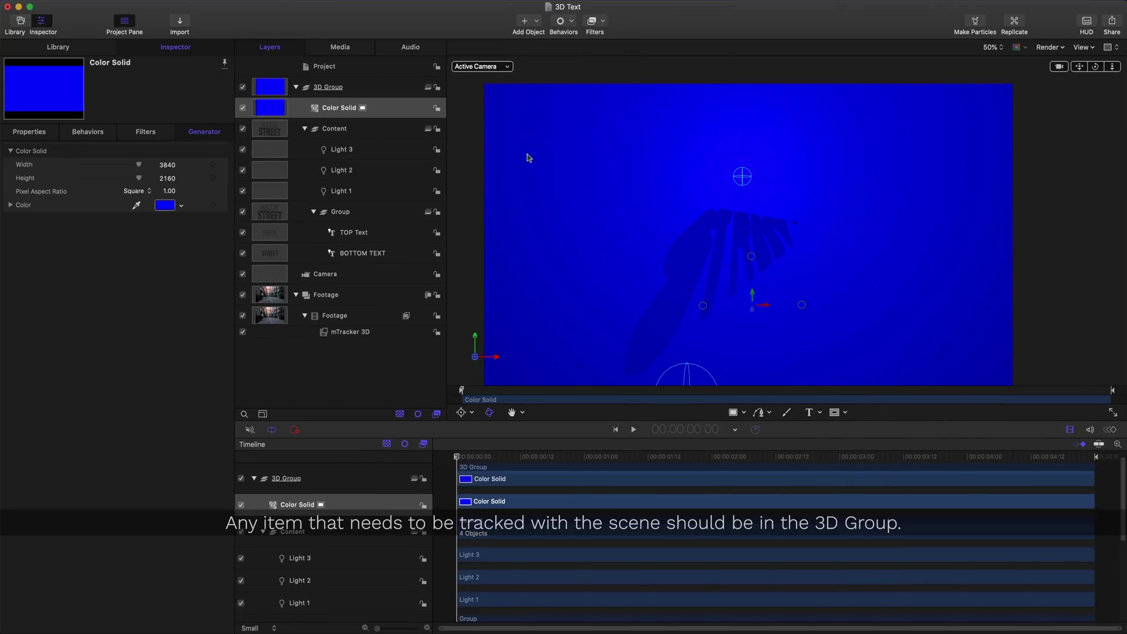
click(339, 88)
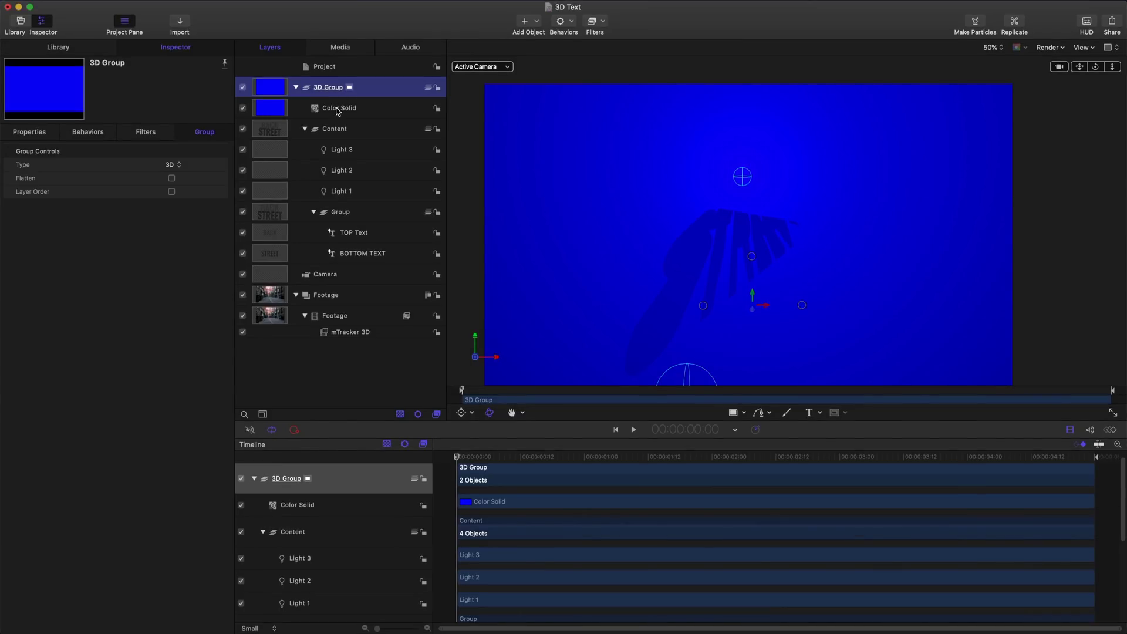
click(305, 128)
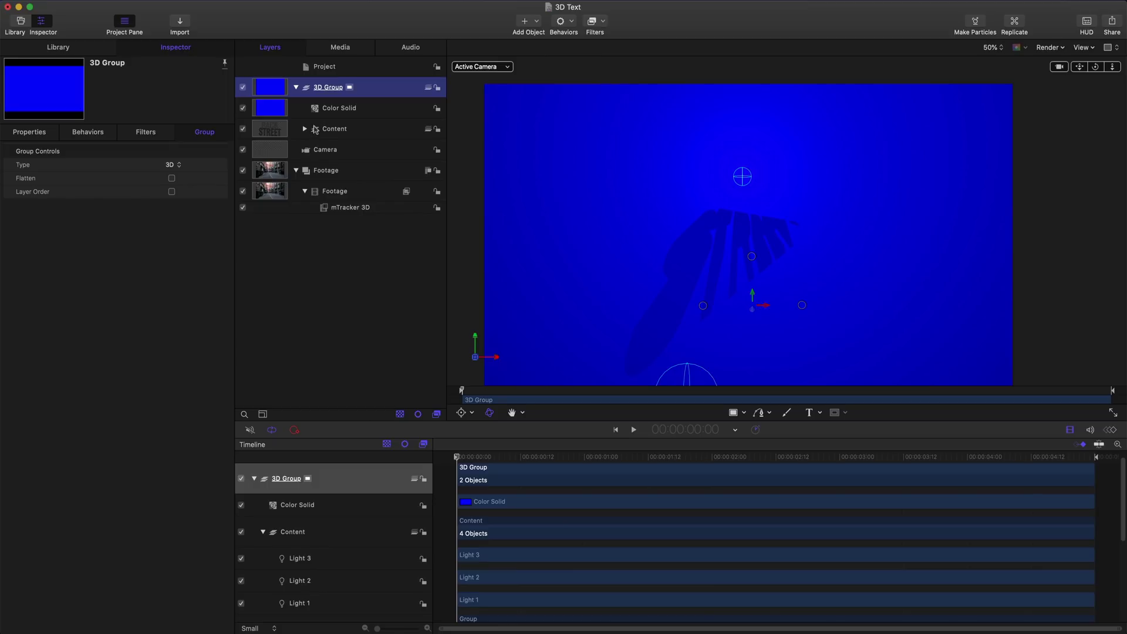
Change the color solid's color to white and show its transform properties.
click(339, 116)
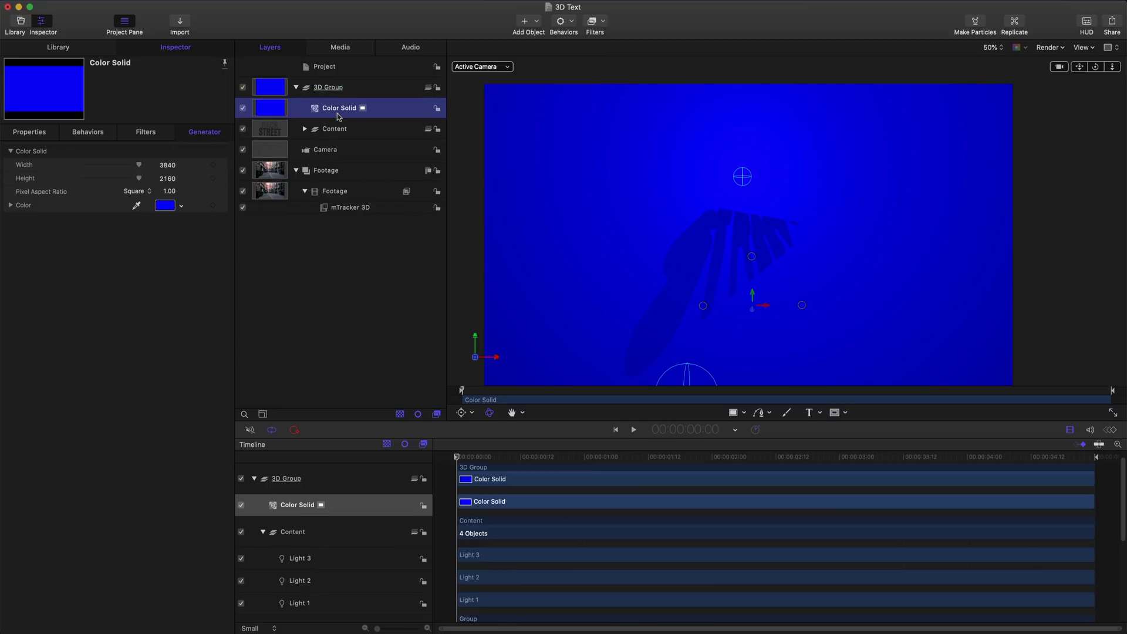
click(166, 207)
click(44, 624)
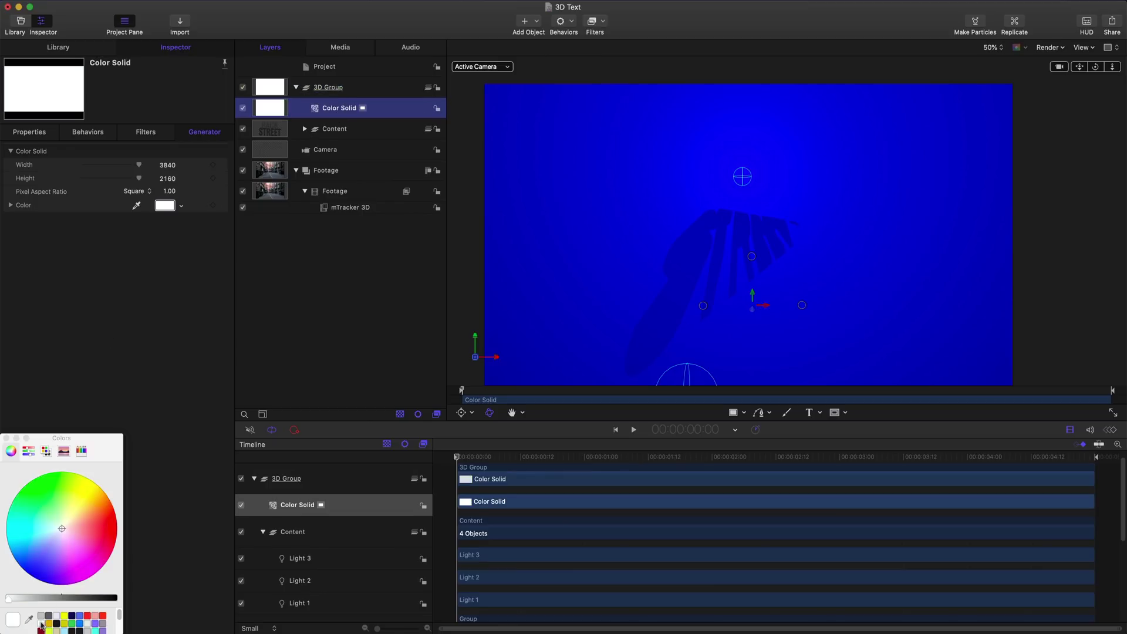
click(7, 438)
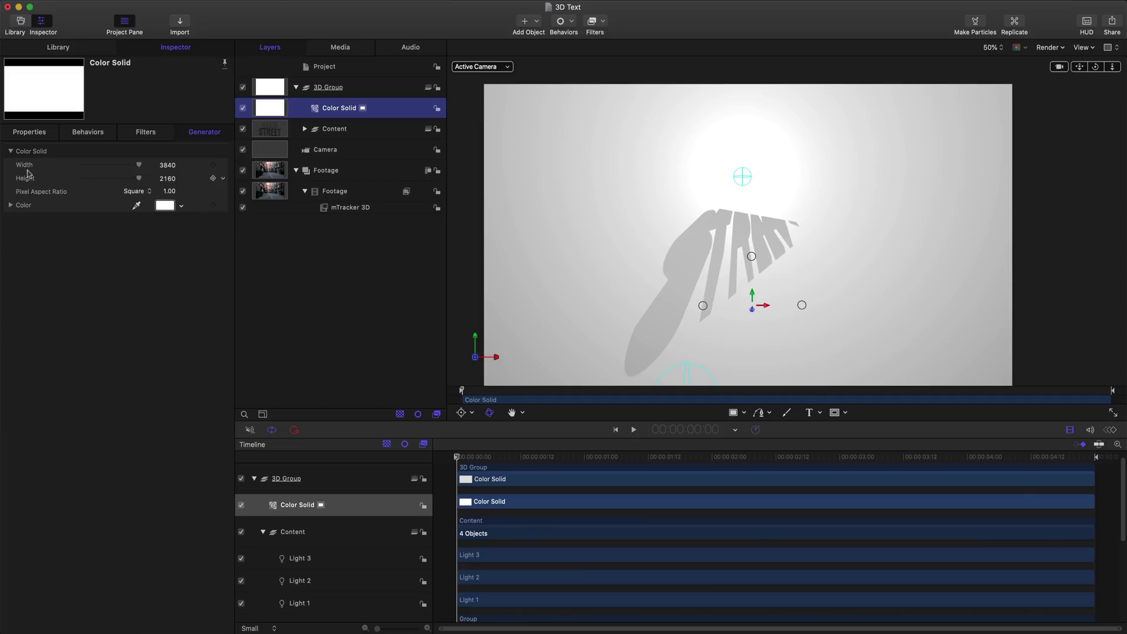
click(41, 133)
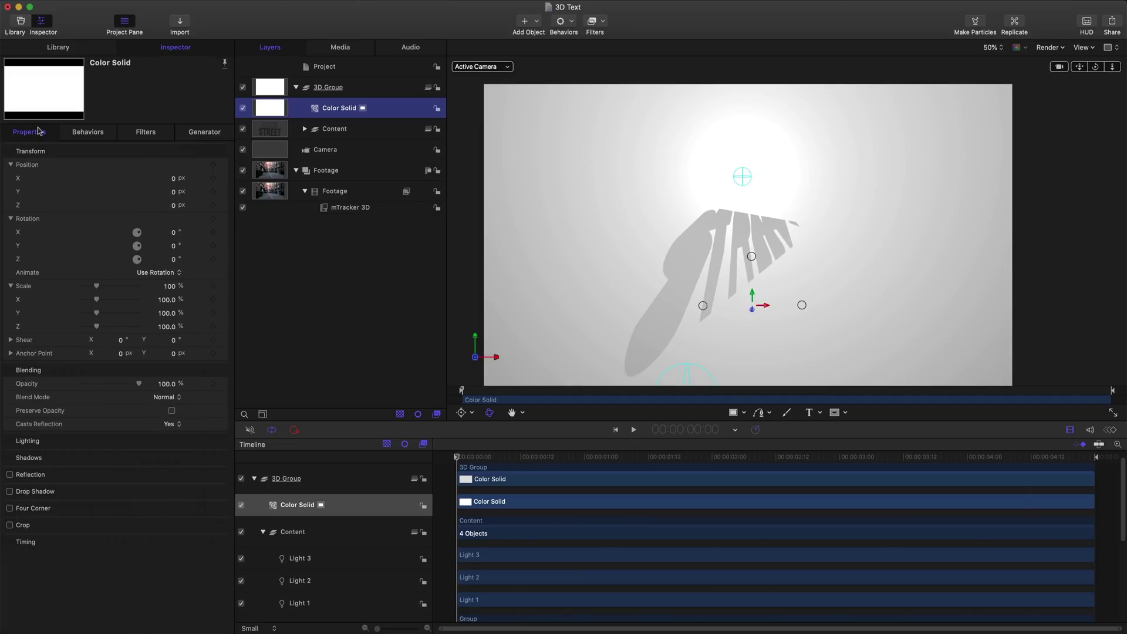
Rotate the color solid to -90° on X and move it below the Content group in the layer order.
click(174, 234)
key(Return)
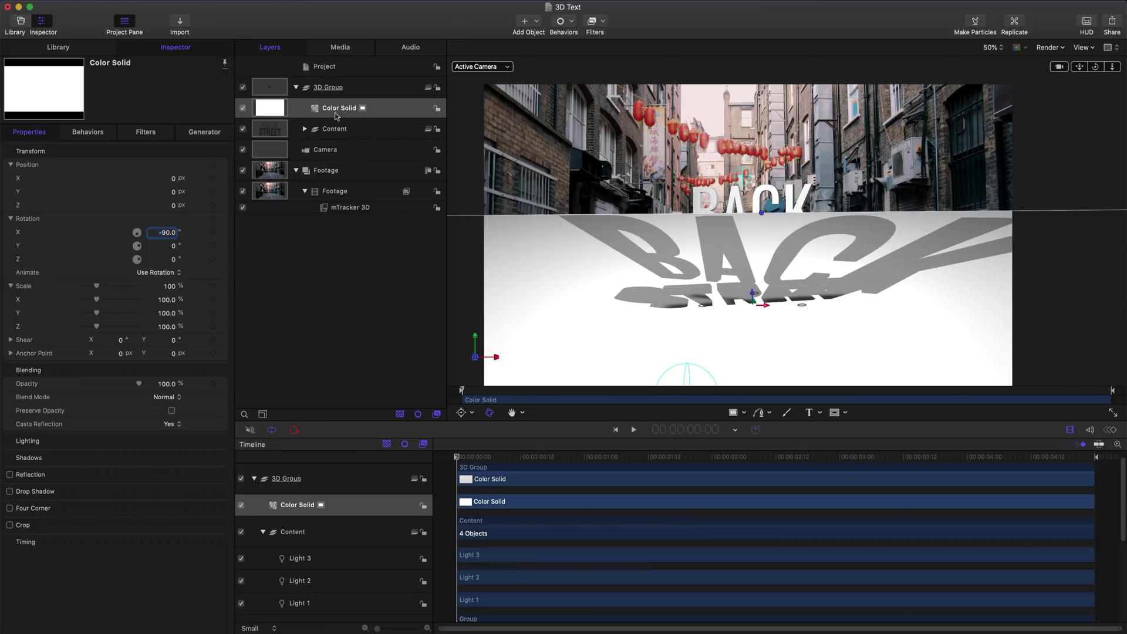
key(super+bracketleft)
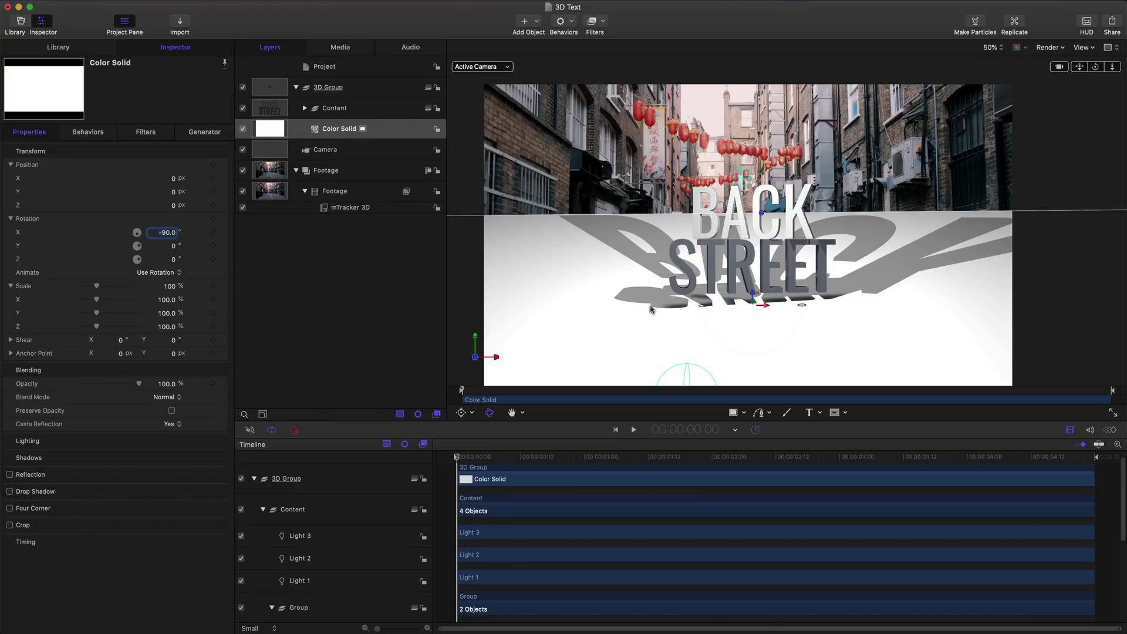
Set the color solid to Multiply blending with shading off, and shift it along Z to about 826.6 px.
click(176, 397)
click(182, 434)
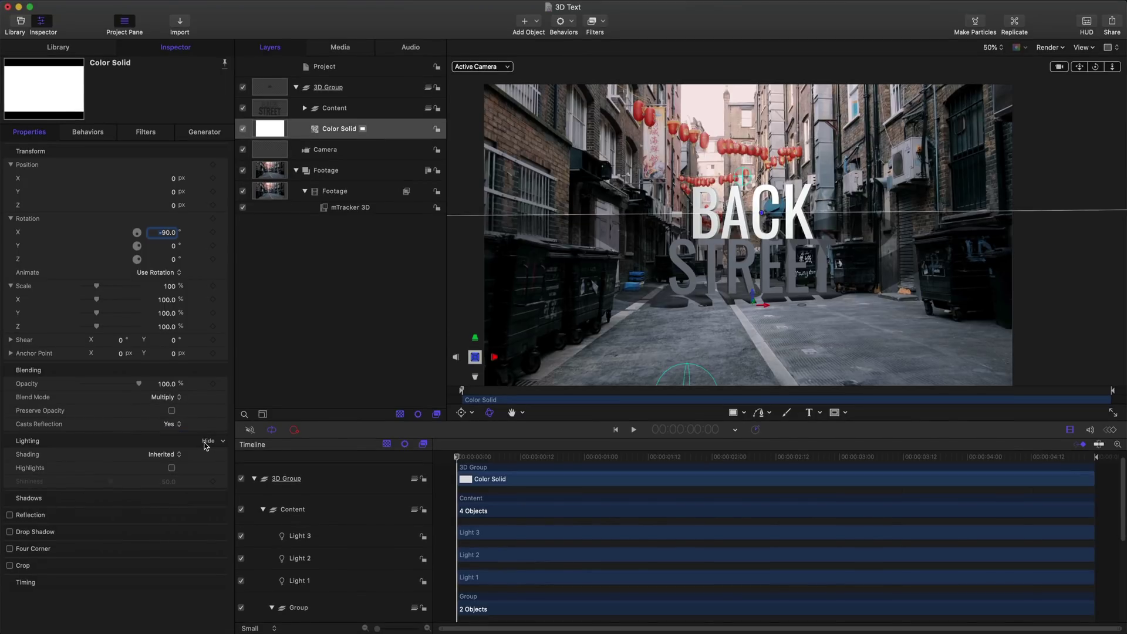
click(172, 454)
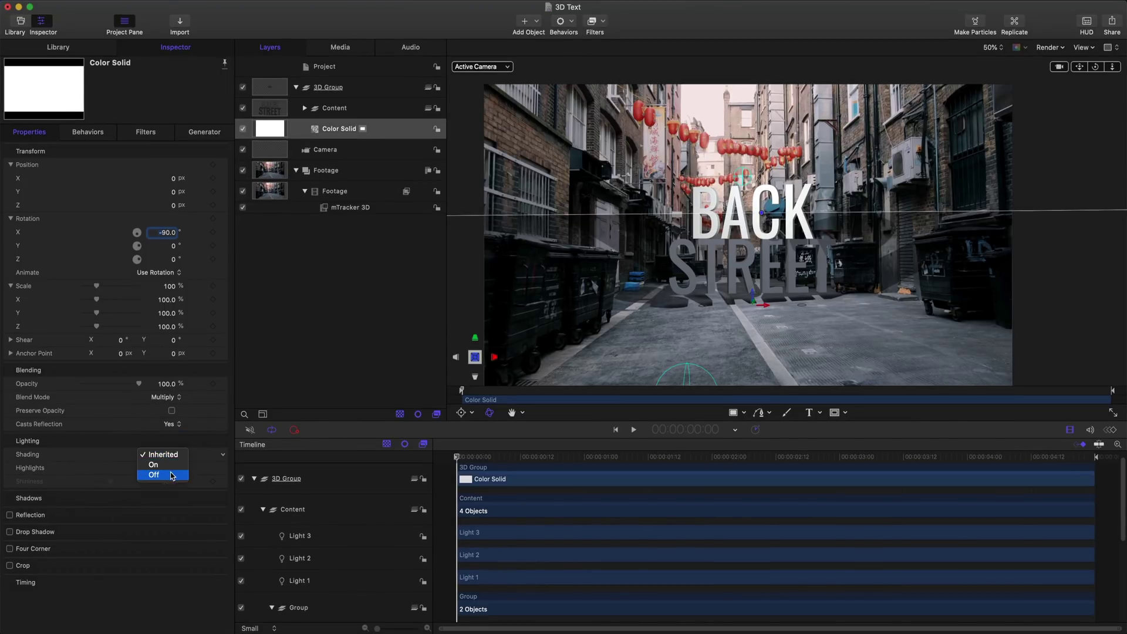
click(172, 475)
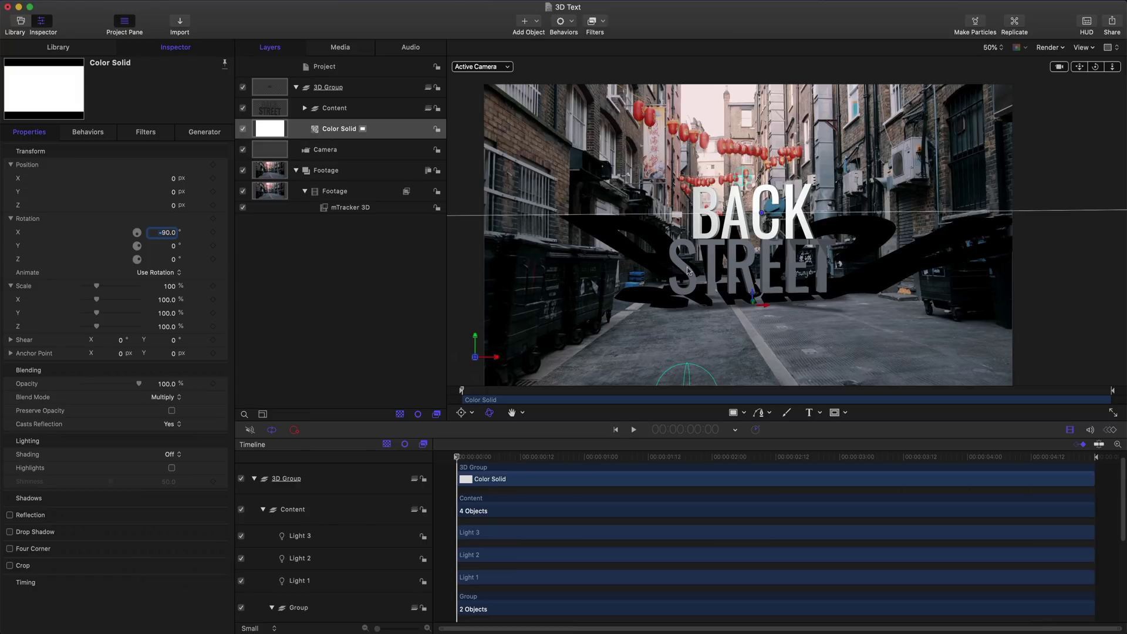
drag(755, 304, 640, 305)
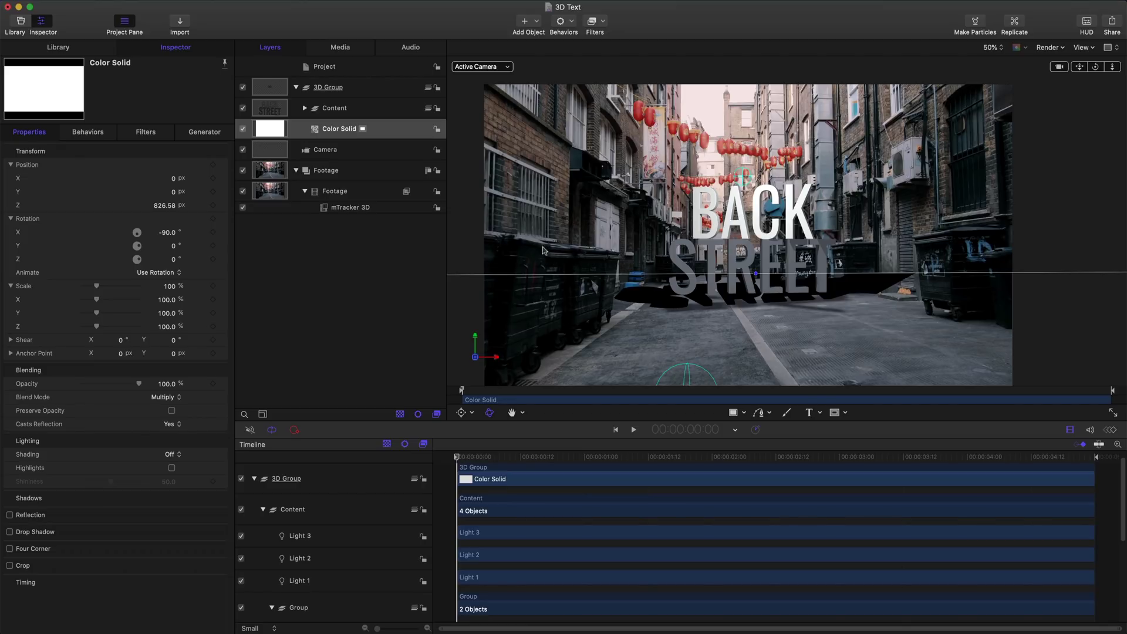
Expand the Content group and switch Light 3, Light 2 and Light 1 off and on to compare their effect on the shadows.
click(305, 108)
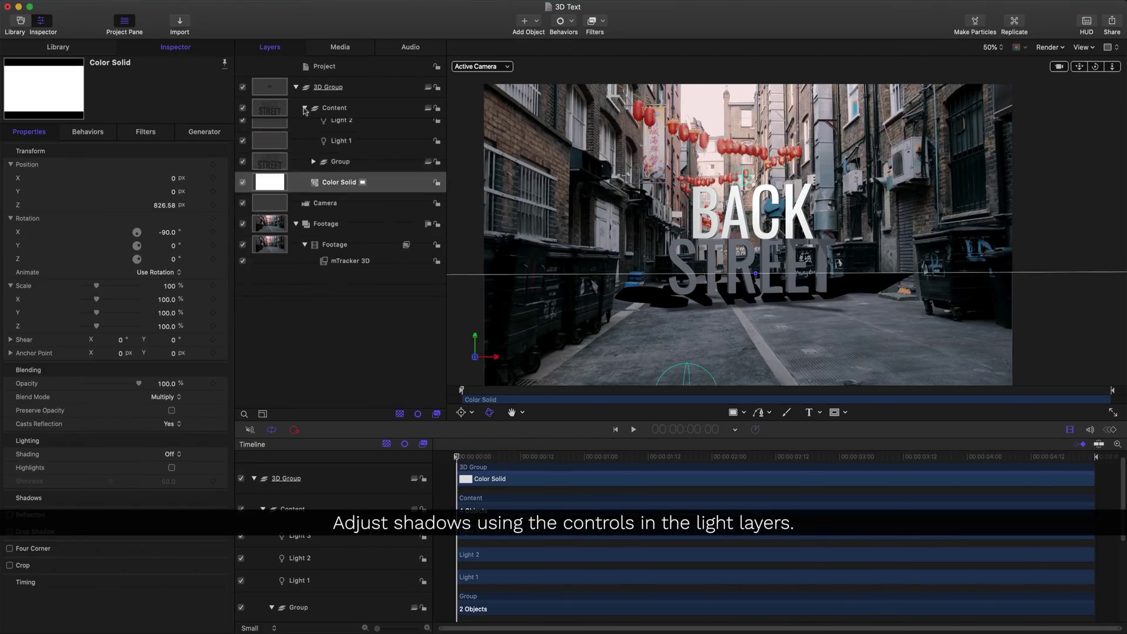
click(348, 130)
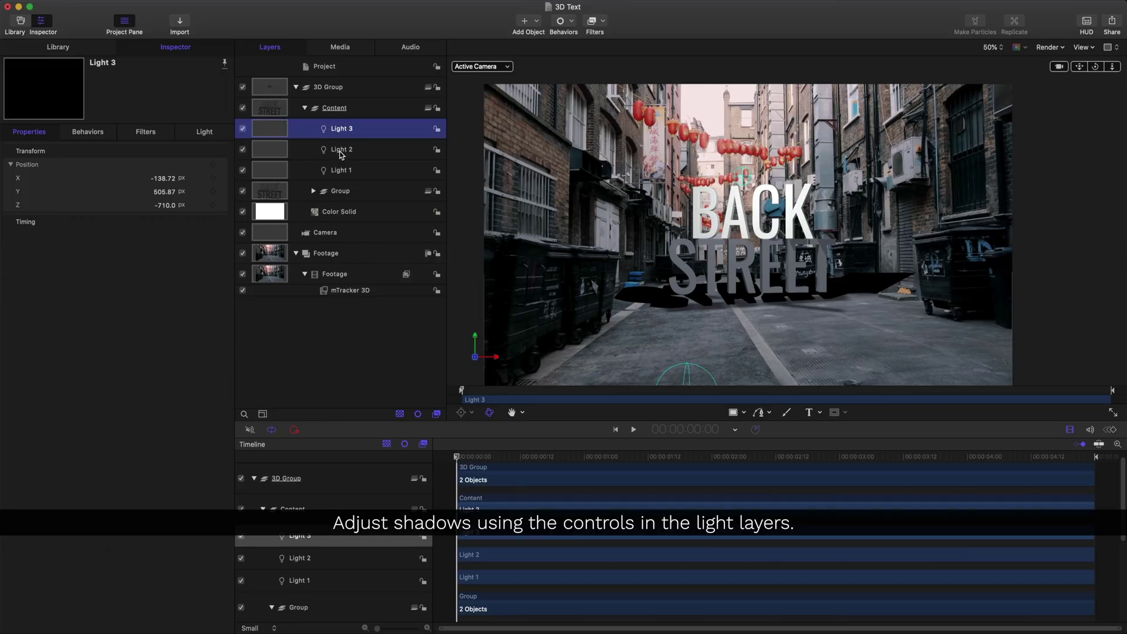
drag(165, 191, 168, 204)
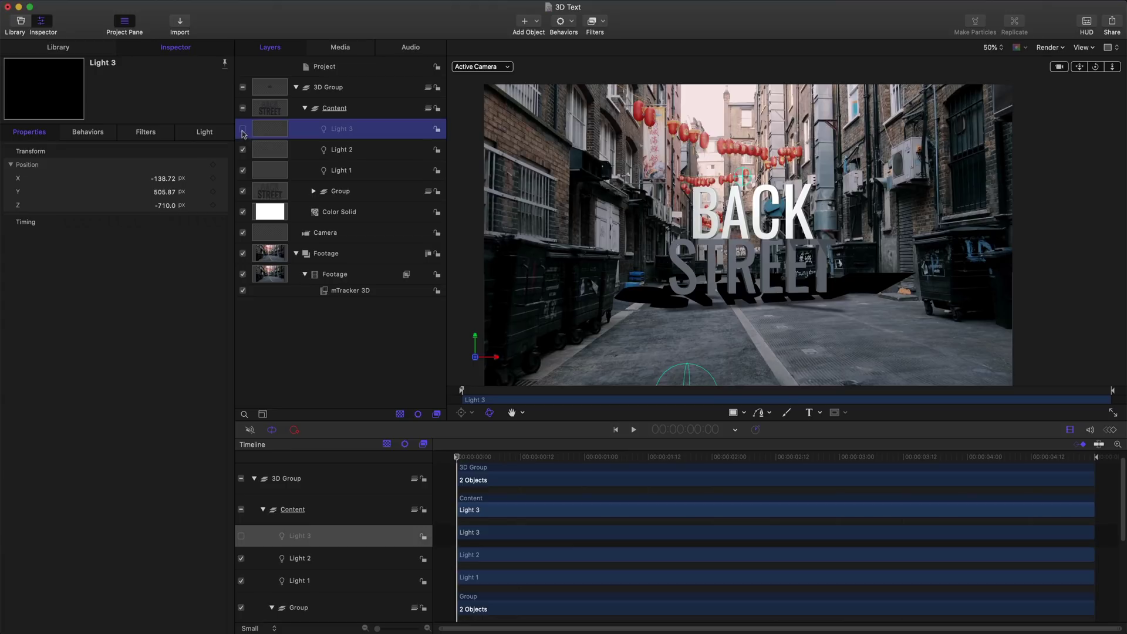
click(243, 151)
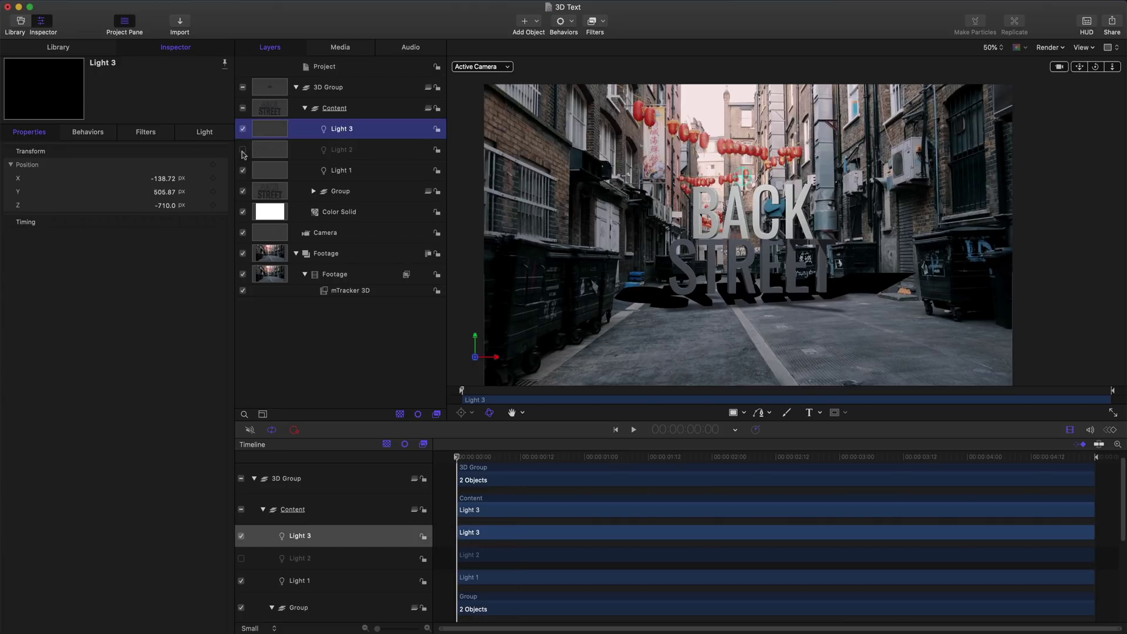
click(242, 150)
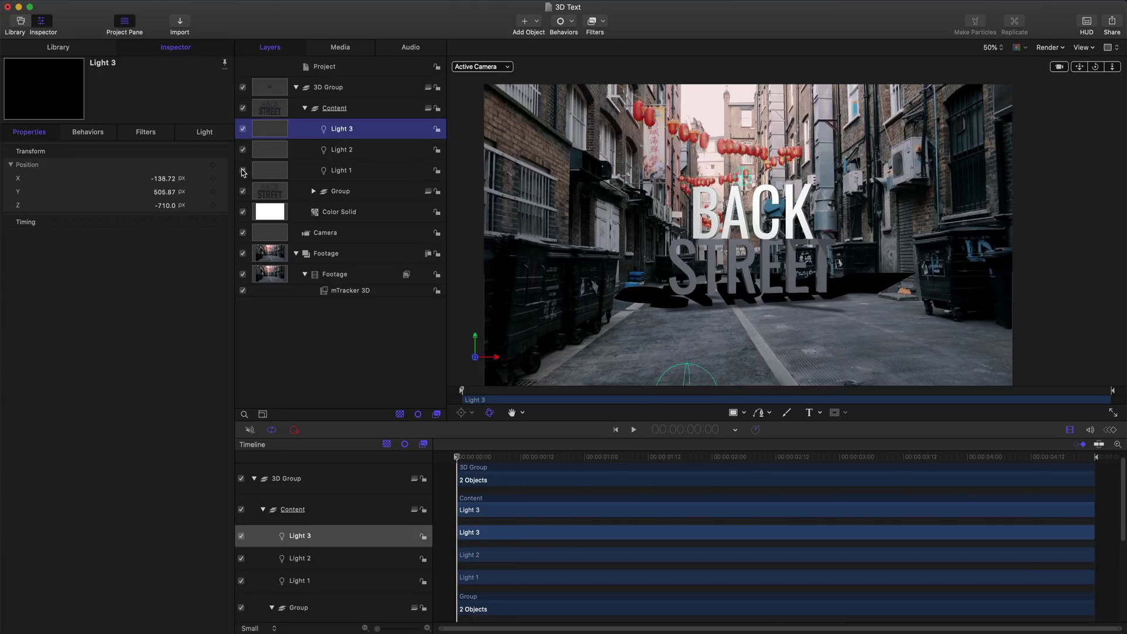
click(242, 170)
click(242, 171)
Reset Light 1's position and place it at X -15, Y 318, Z 51 px.
click(348, 176)
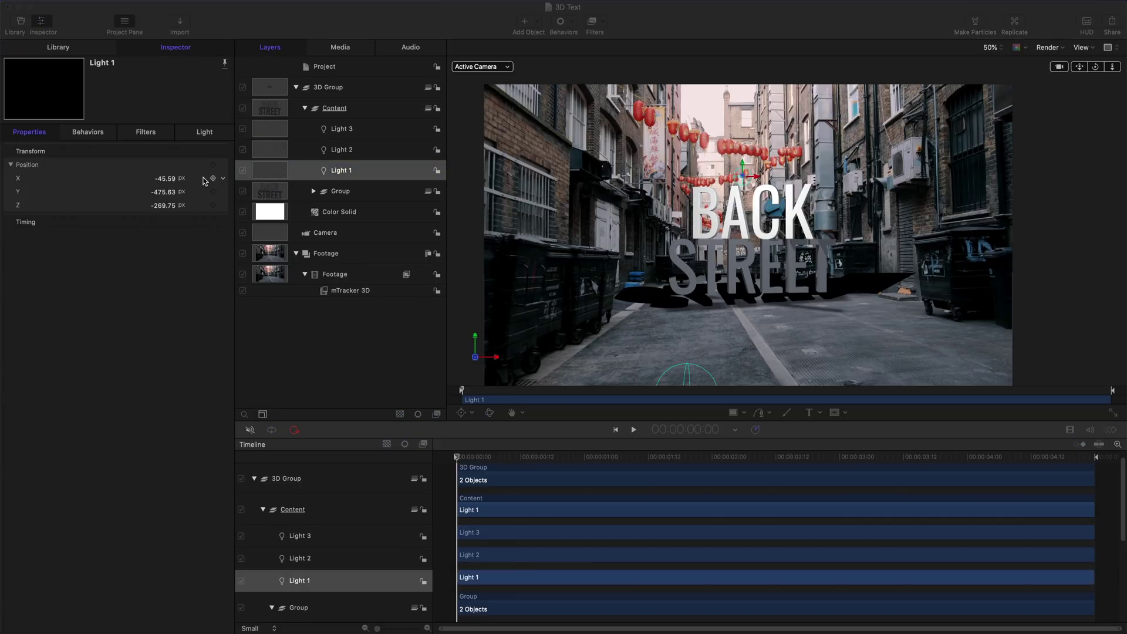
click(224, 164)
click(247, 171)
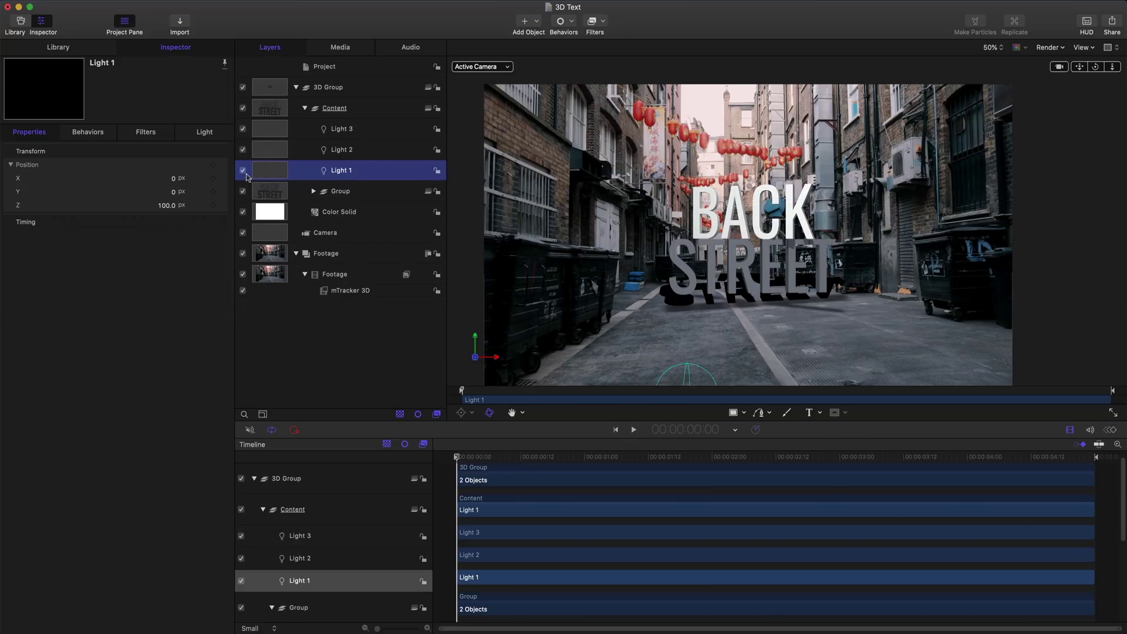
click(173, 179)
key(Tab)
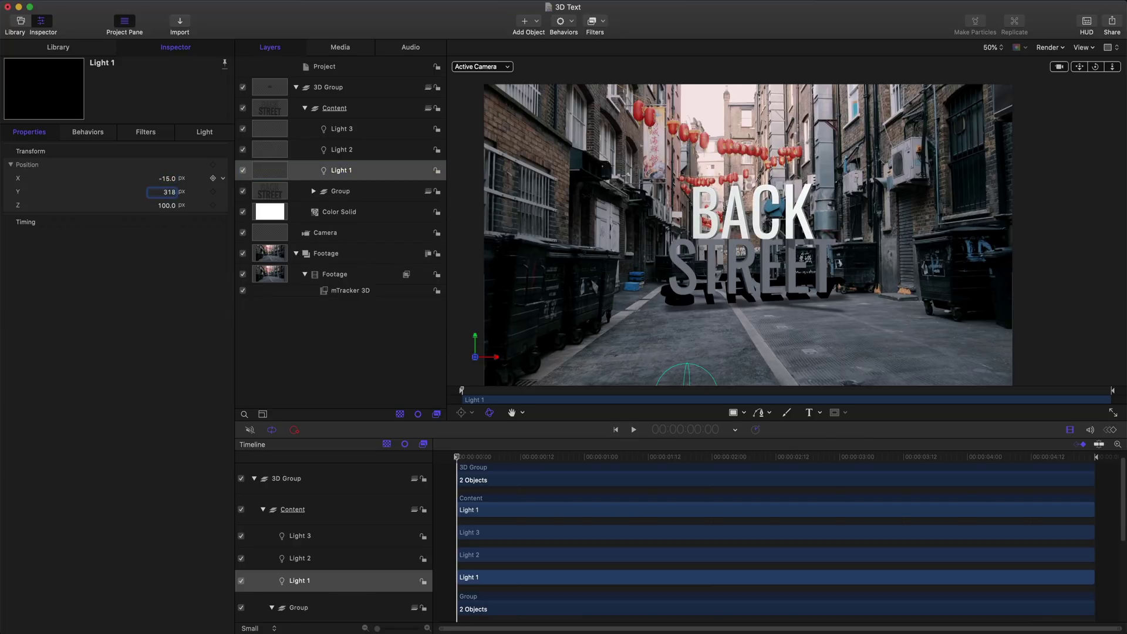
key(Tab)
text(51)
key(Return)
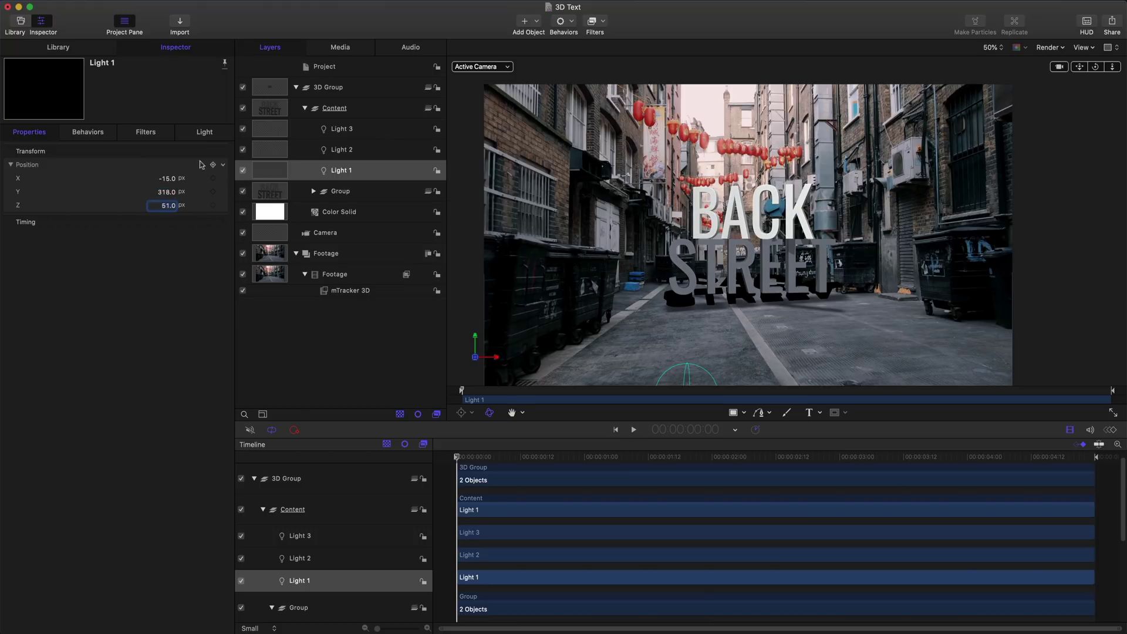
Adjust Light 1's shadows to about 99.5% opacity with softness above 260, and move the light to about Z -132 px.
click(213, 139)
drag(172, 276, 166, 263)
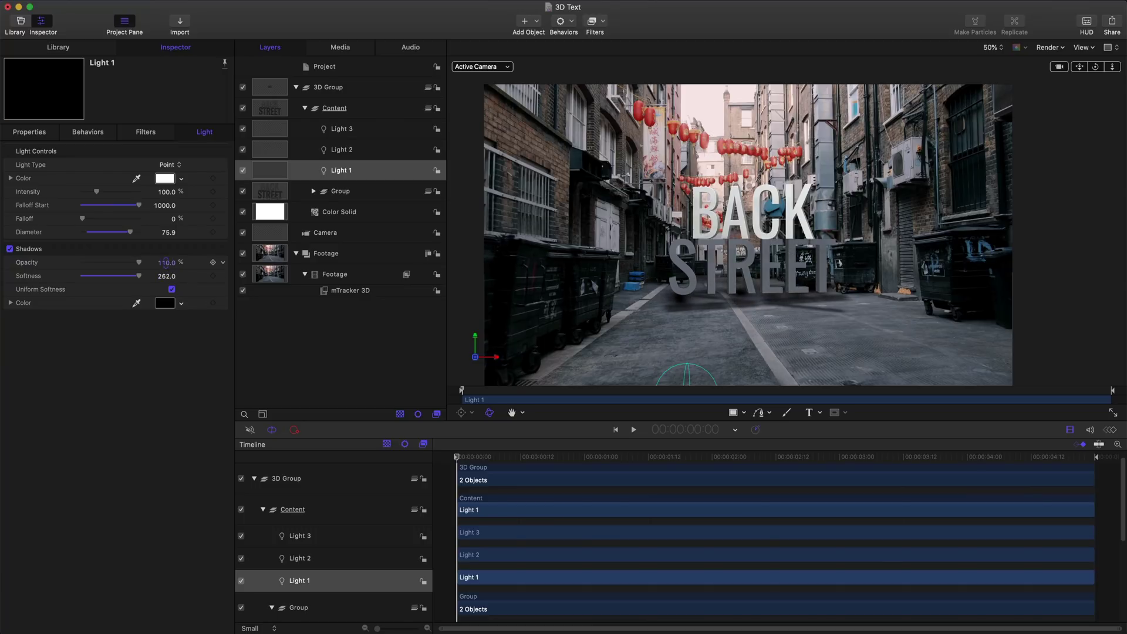
click(44, 134)
click(169, 206)
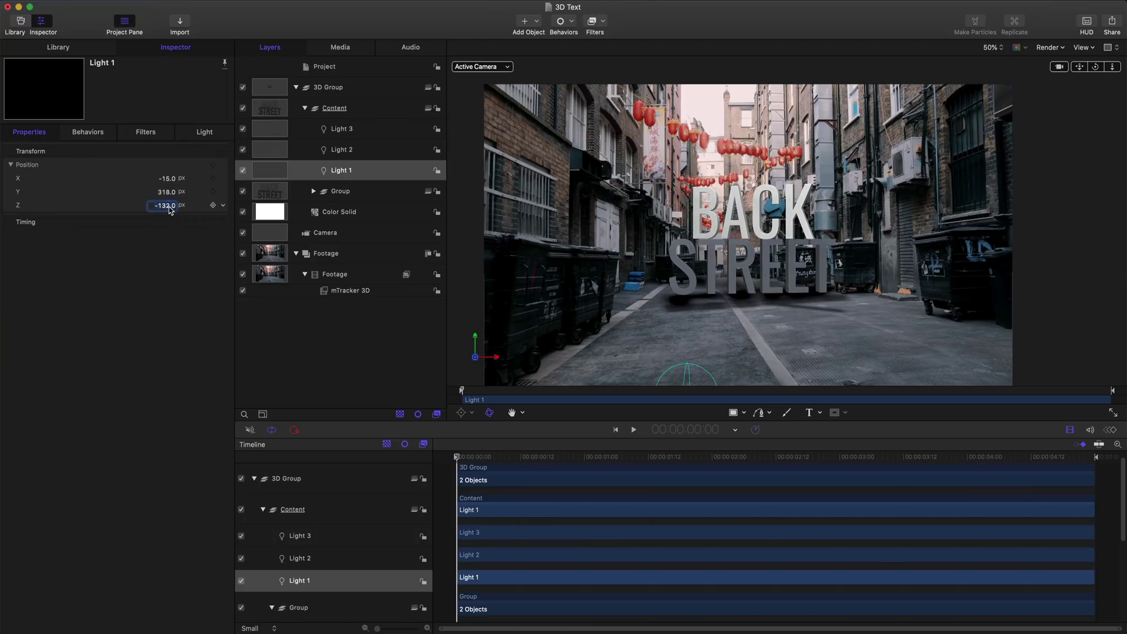
click(215, 136)
drag(167, 265, 168, 262)
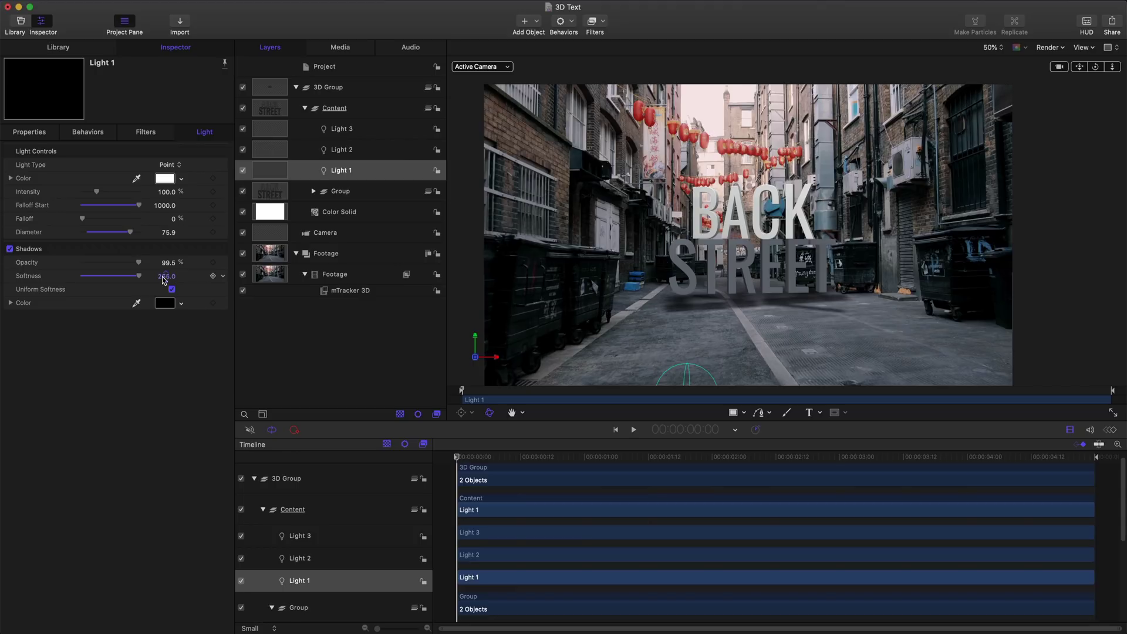
Lower Light 3's shadow opacity to about 66.6%.
key(Up)
key(Up)
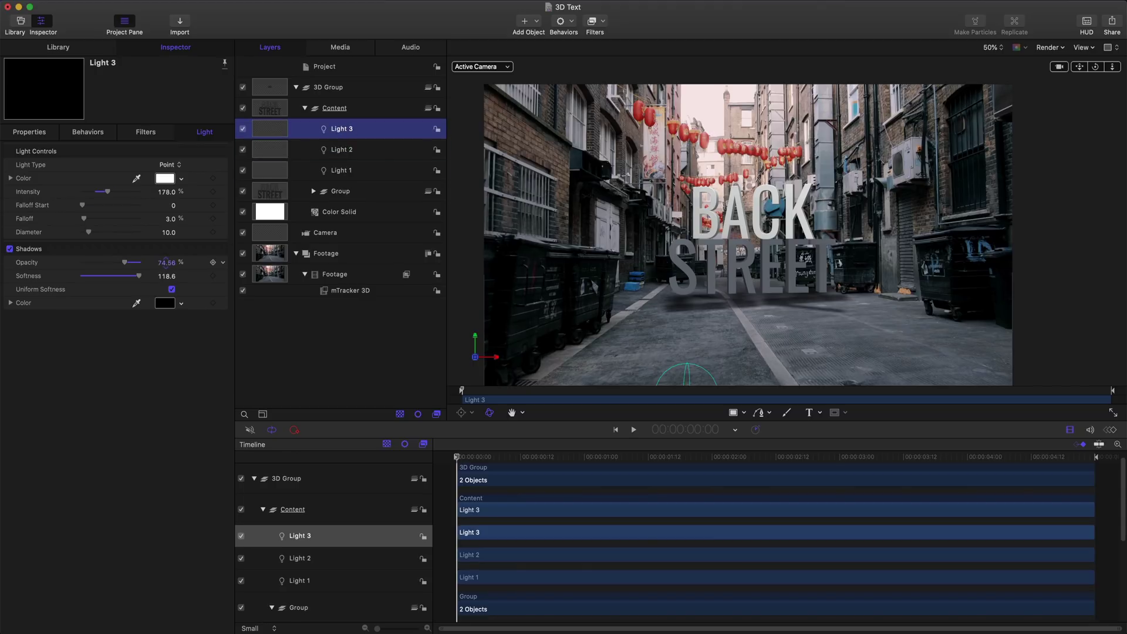
drag(166, 260, 166, 261)
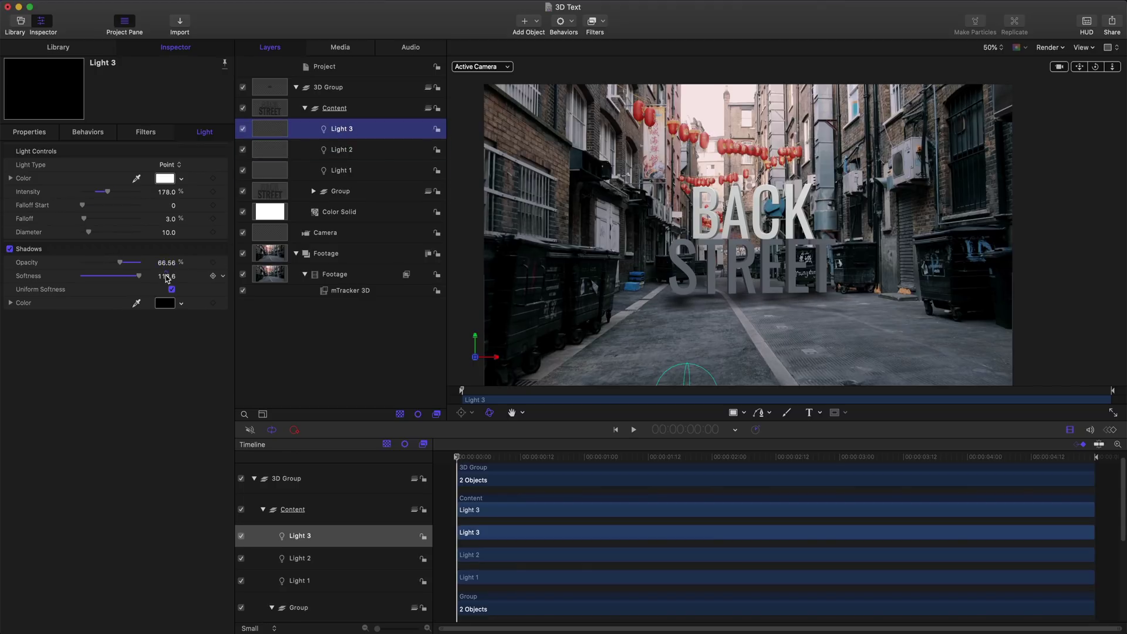
Set Light 1's shadow opacity to about 97.4% and its shadow softness to about 160.9.
key(Down)
key(Down)
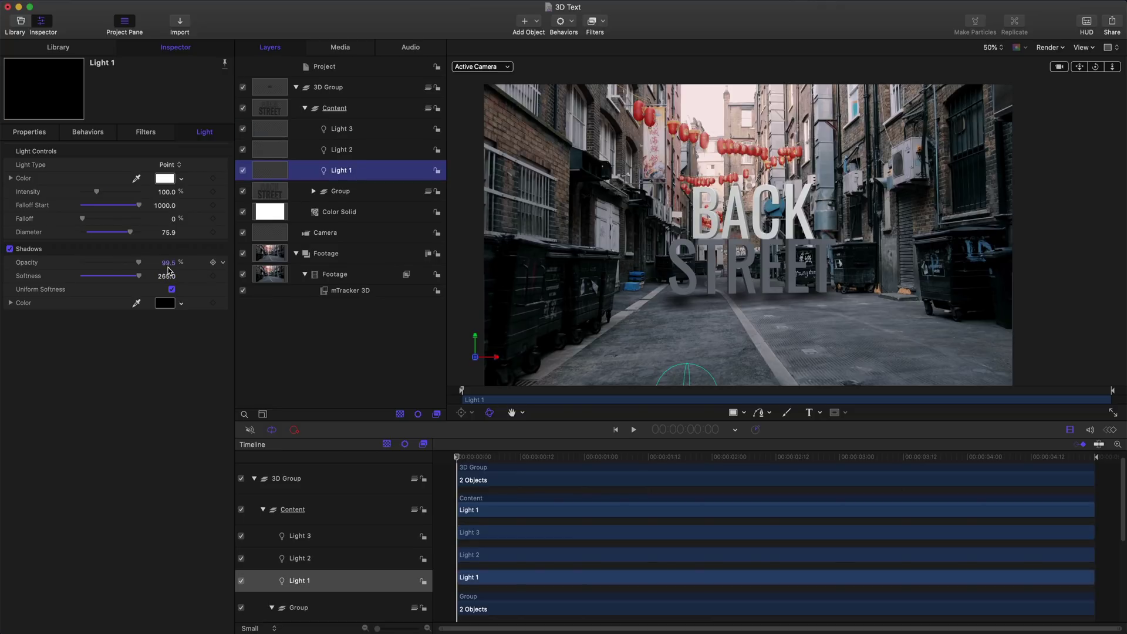
drag(168, 268, 168, 262)
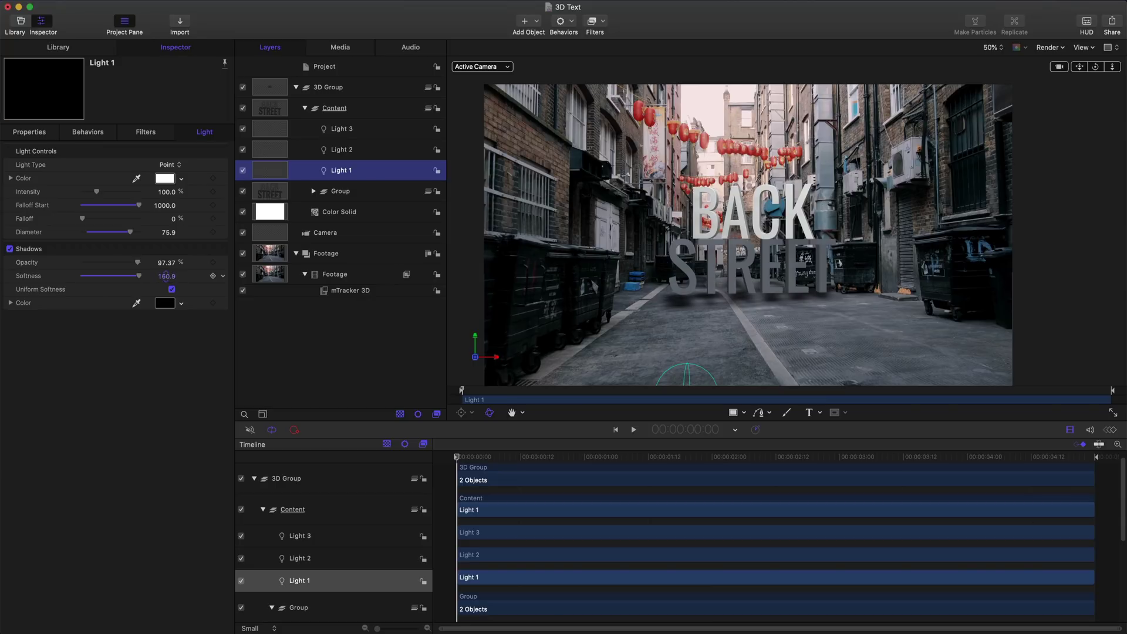
Move Light 1 to about X -6, Y 565, Z -362 px and play the shot to check the shadows.
key(F1)
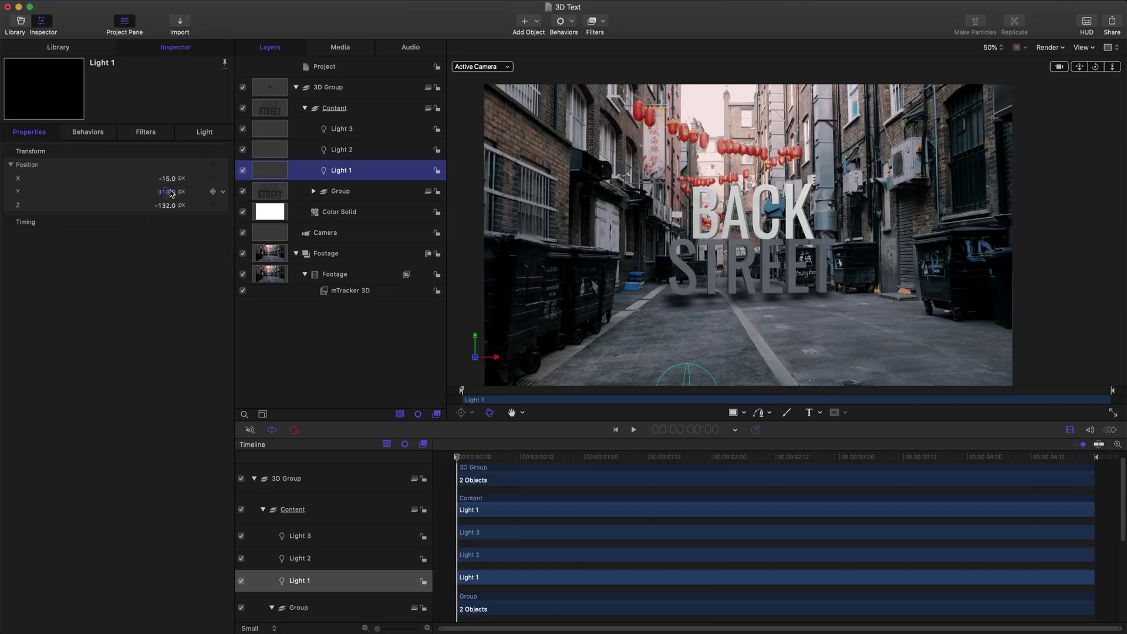
mouse_move(166, 192)
mouse_down()
mouse_move(165, 205)
mouse_move(166, 178)
mouse_up()
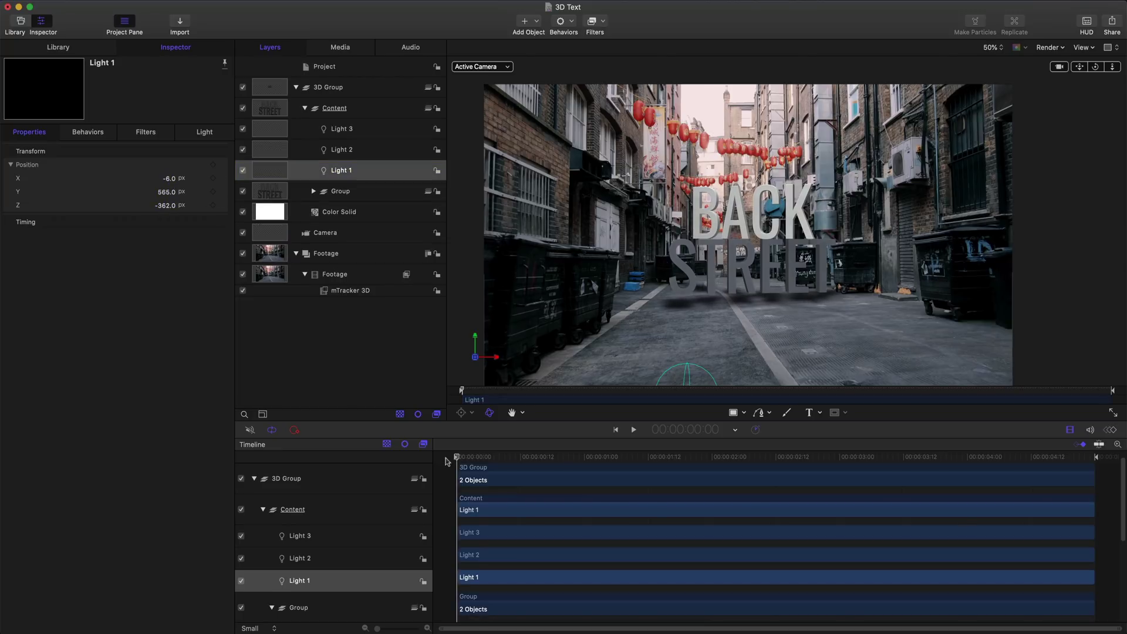
key(space)
key(space)
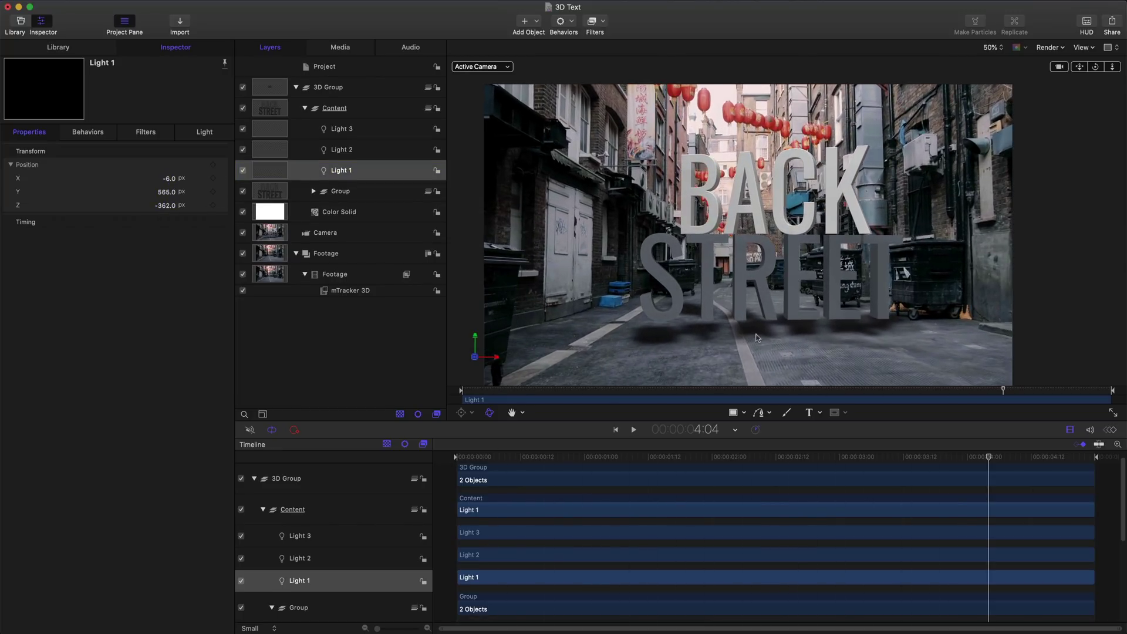
Reposition Light 1 to about Y 235 px and adjust X and Z so the shadow falls diagonally across the ground, then reduce its shadow opacity.
mouse_move(154, 205)
mouse_down()
mouse_move(168, 178)
mouse_move(164, 206)
mouse_move(162, 192)
mouse_up()
click(332, 191)
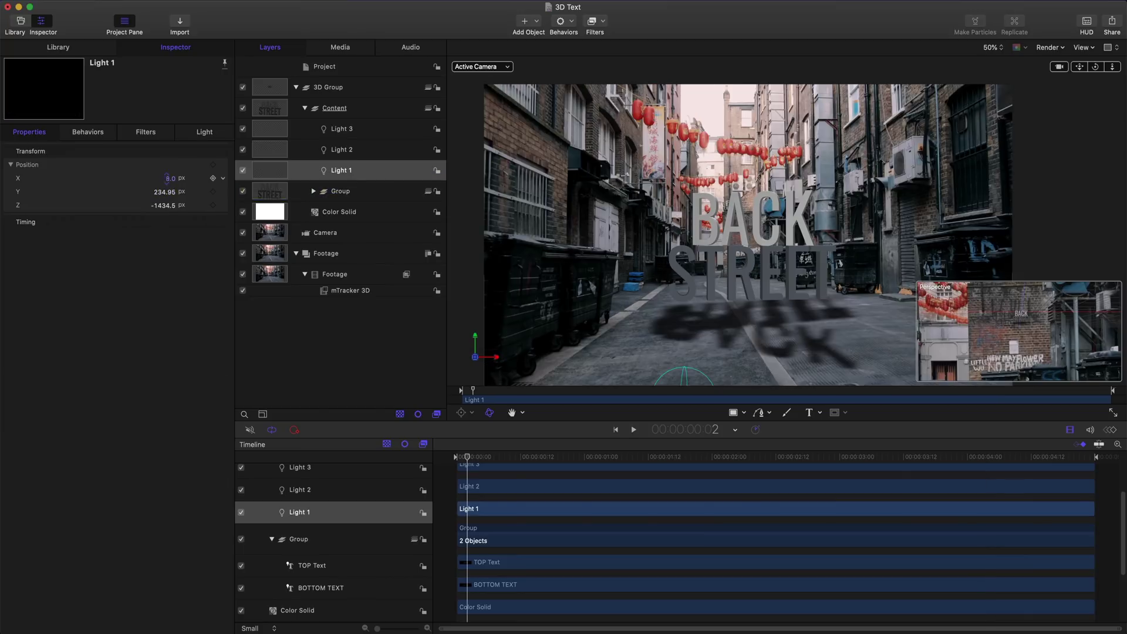
drag(167, 178, 162, 205)
key(F4)
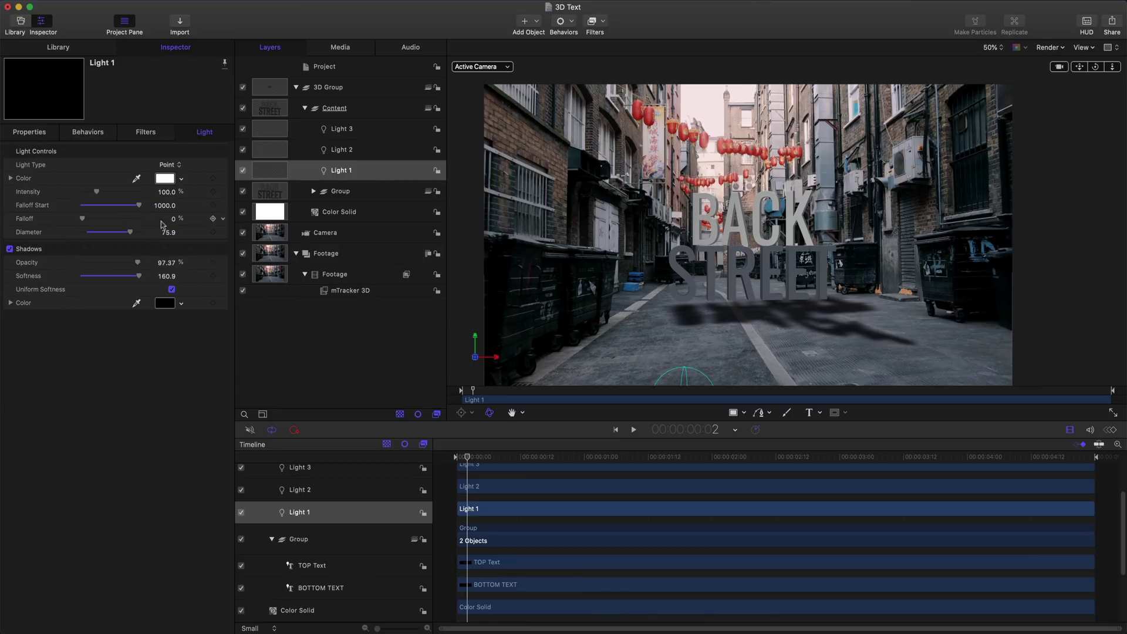
drag(166, 262, 166, 262)
Add a Gaussian Blur filter to the Color Solid layer and raise its blur amount strongly.
click(51, 47)
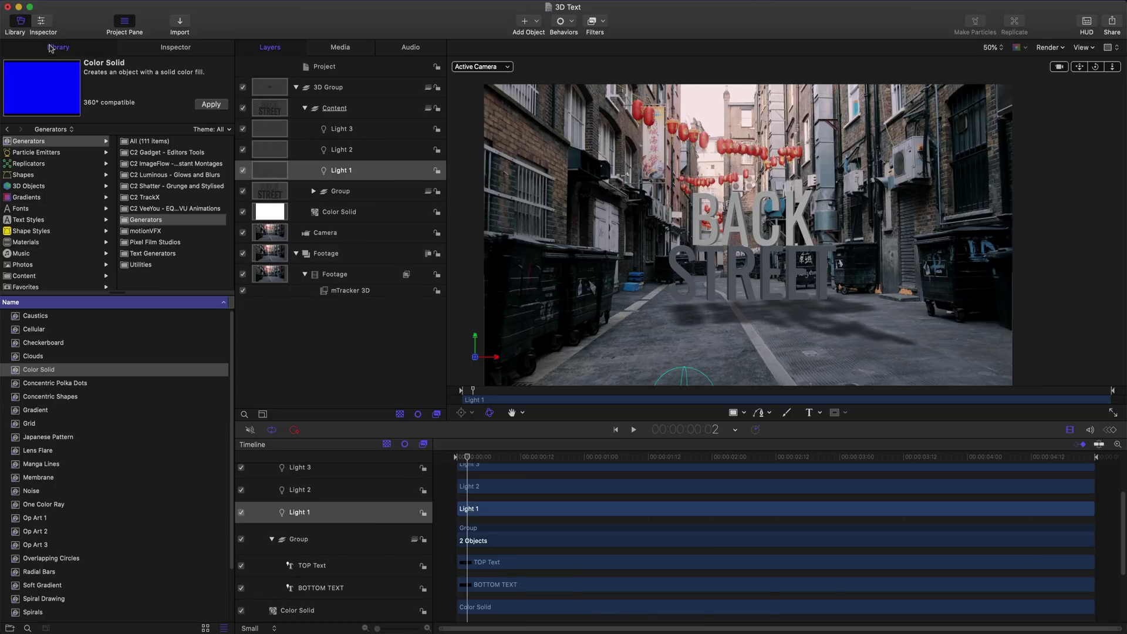
scroll(41, 159, up, 2)
click(42, 152)
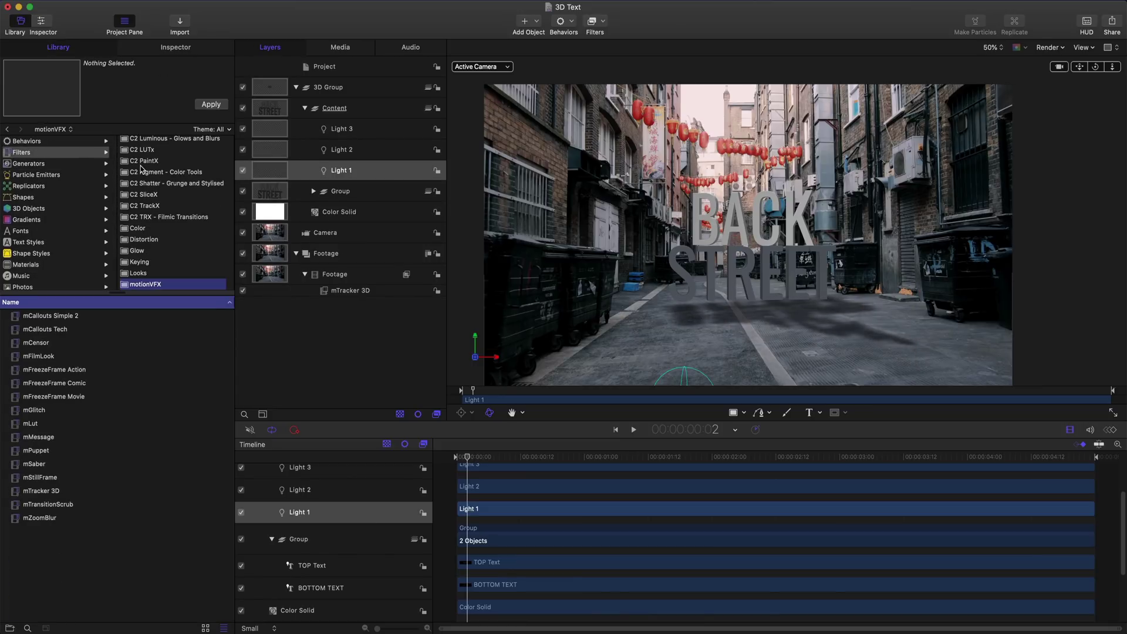
scroll(141, 168, down, 2)
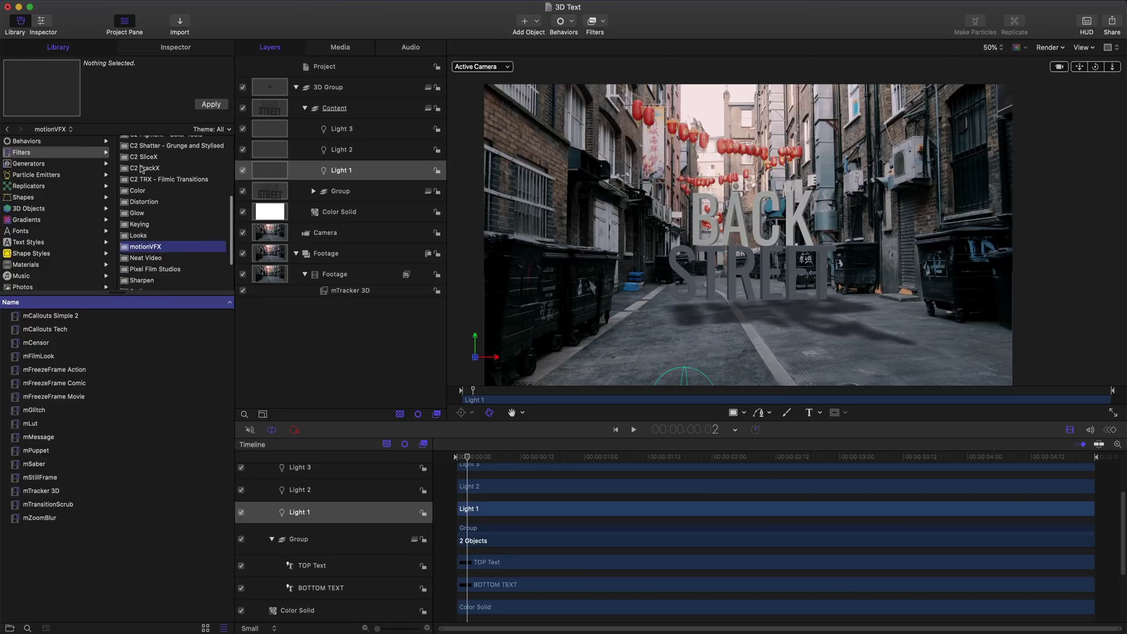
scroll(145, 188, up, 6)
click(141, 164)
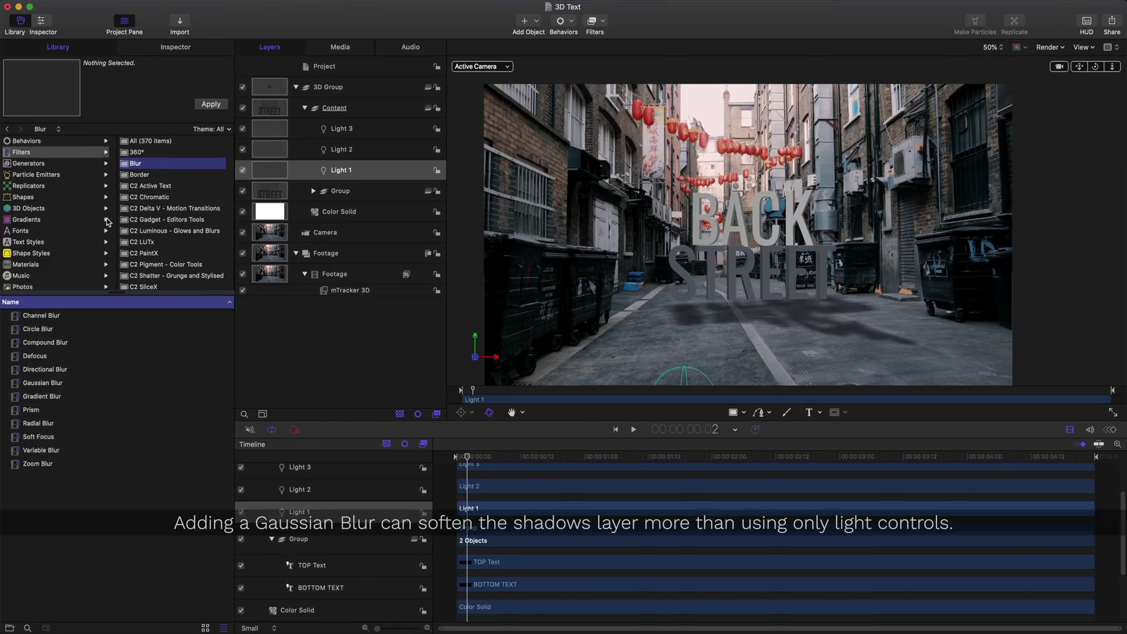
drag(42, 382, 332, 211)
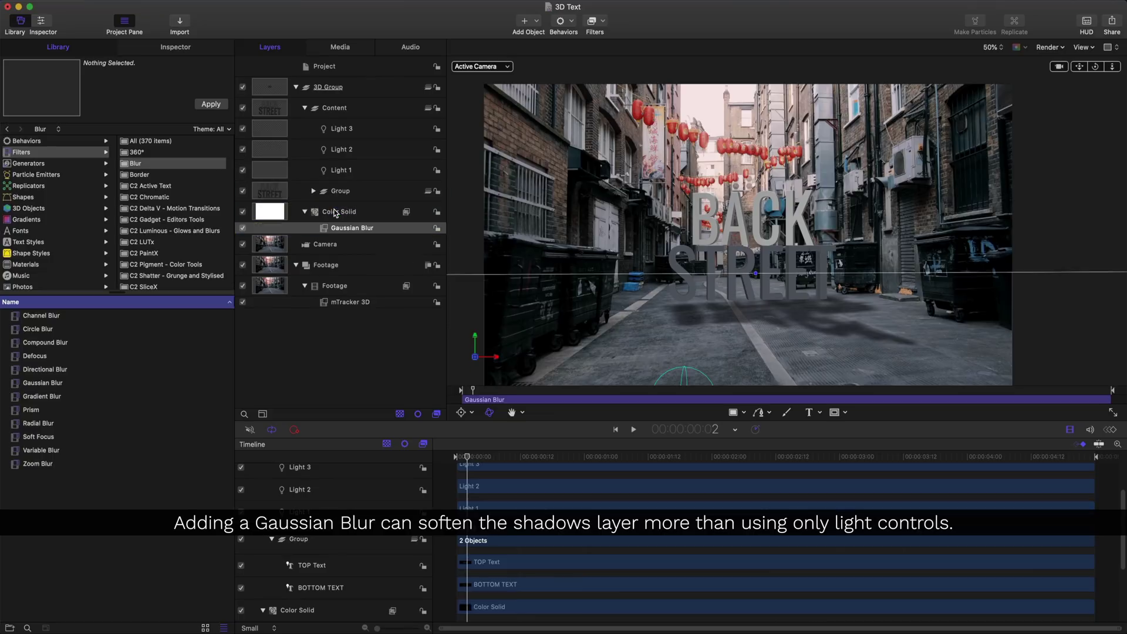
click(158, 53)
drag(89, 165, 168, 166)
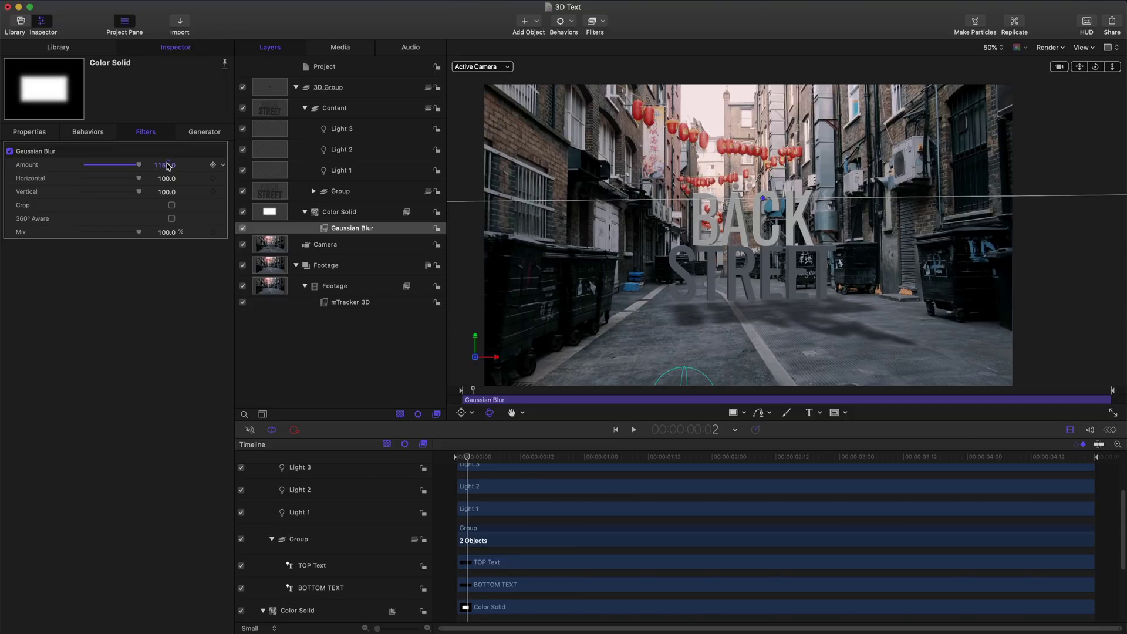
Add a Contrast color filter to the Footage group and set its contrast to 0.8.
click(58, 47)
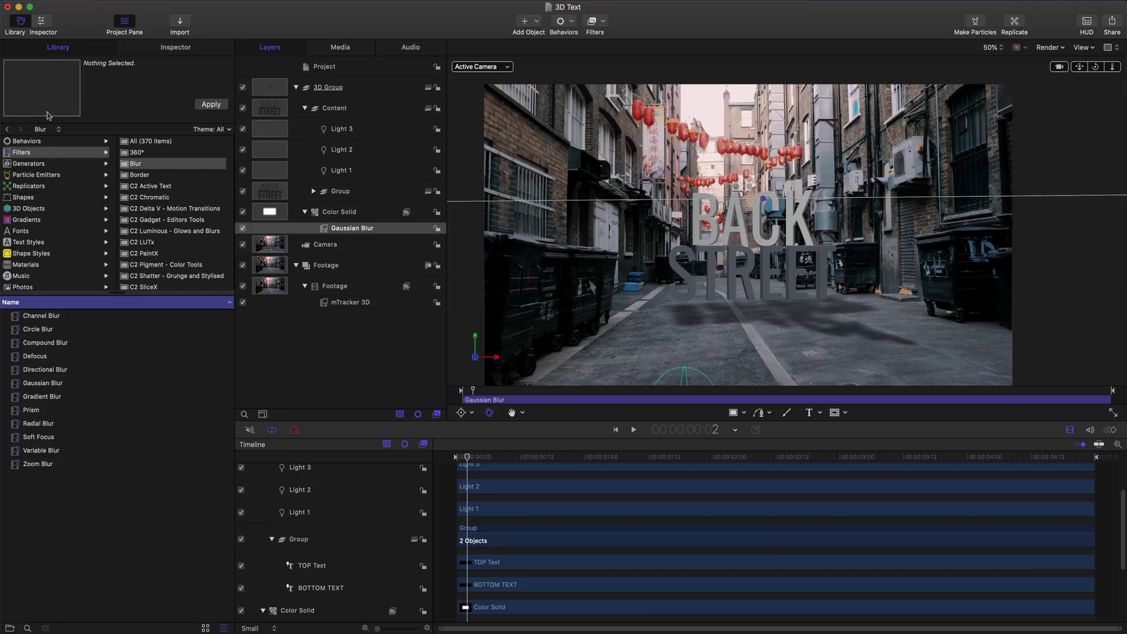
click(33, 155)
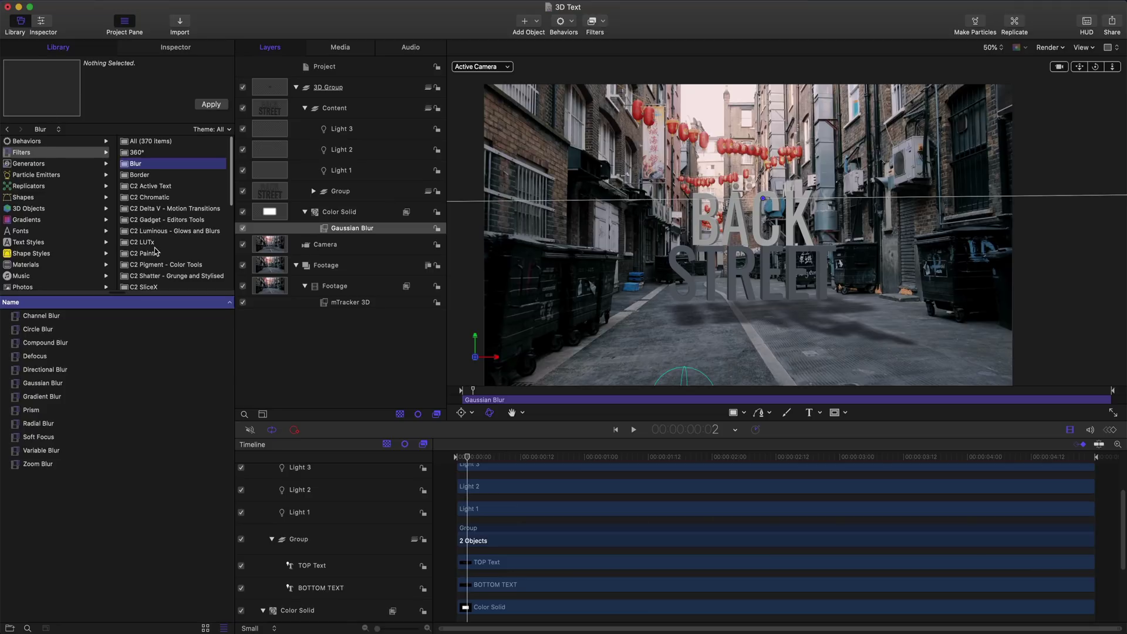
scroll(156, 251, down, 5)
click(142, 270)
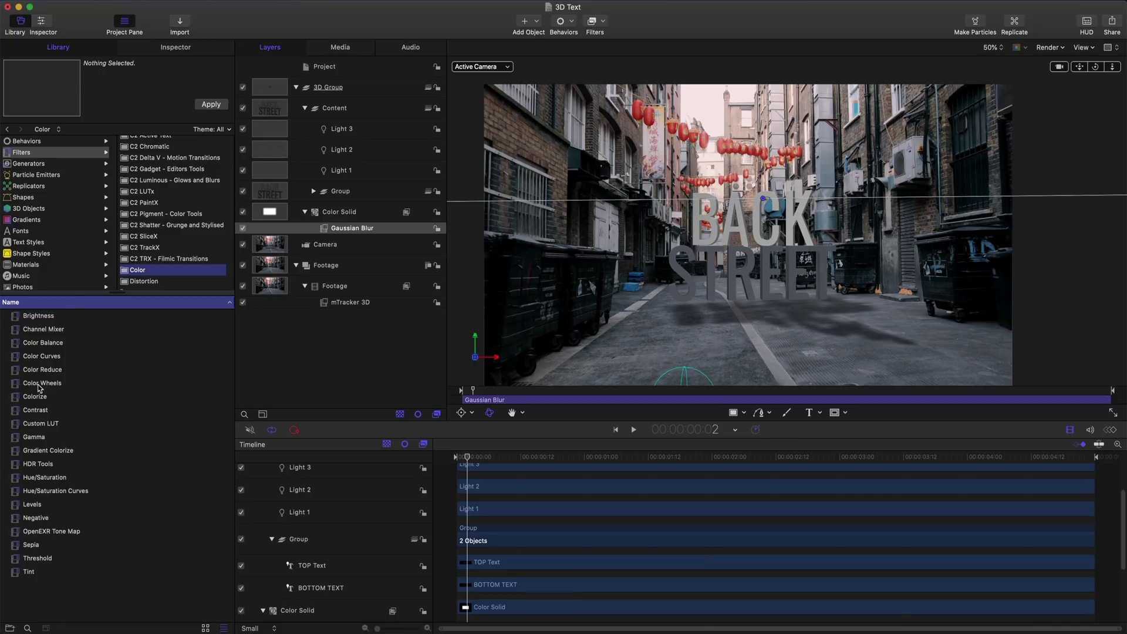
click(34, 412)
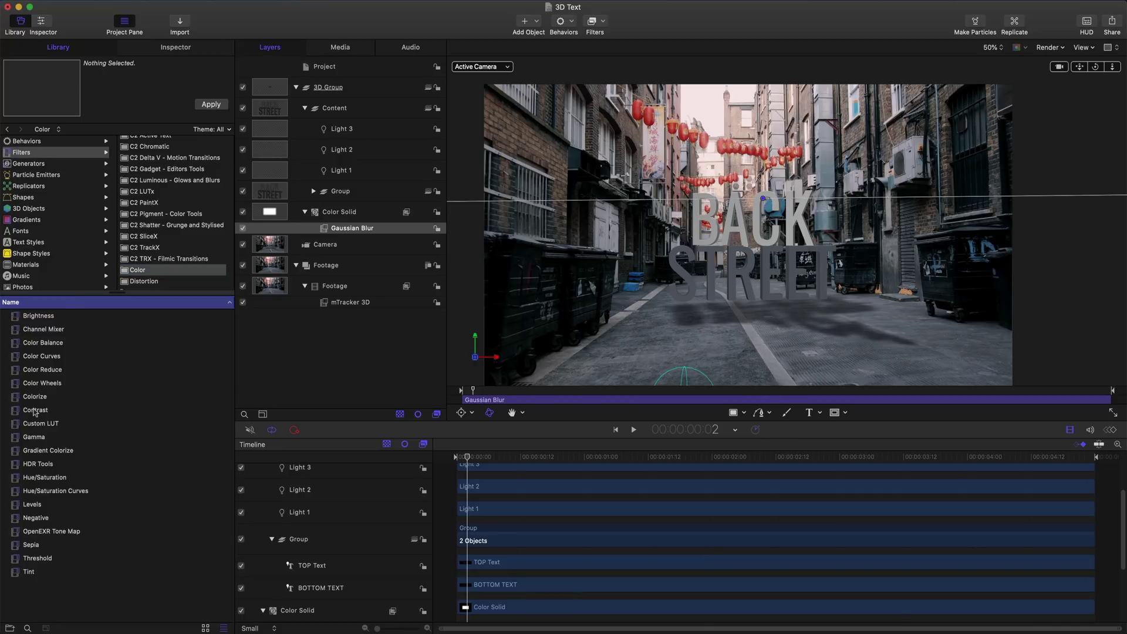
drag(61, 404, 317, 266)
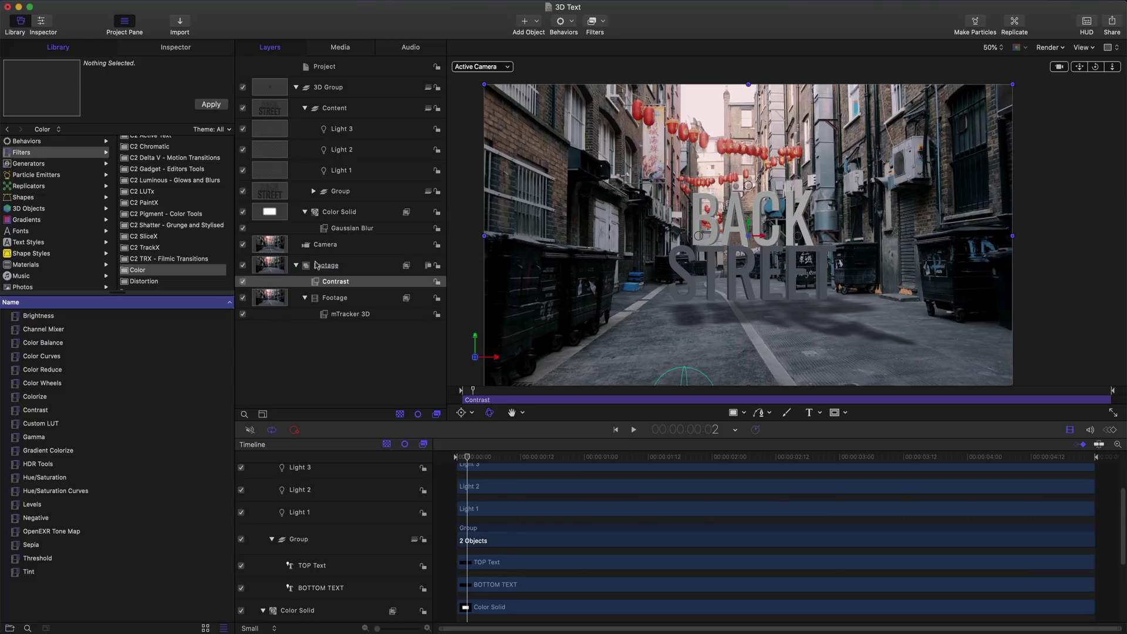
click(175, 48)
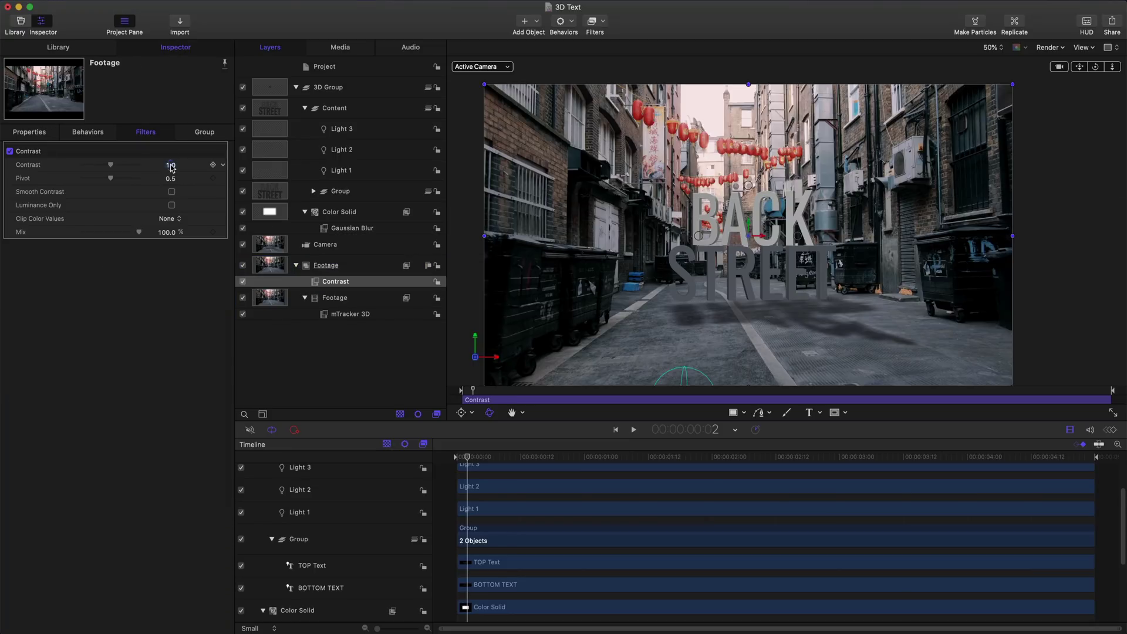
key(Return)
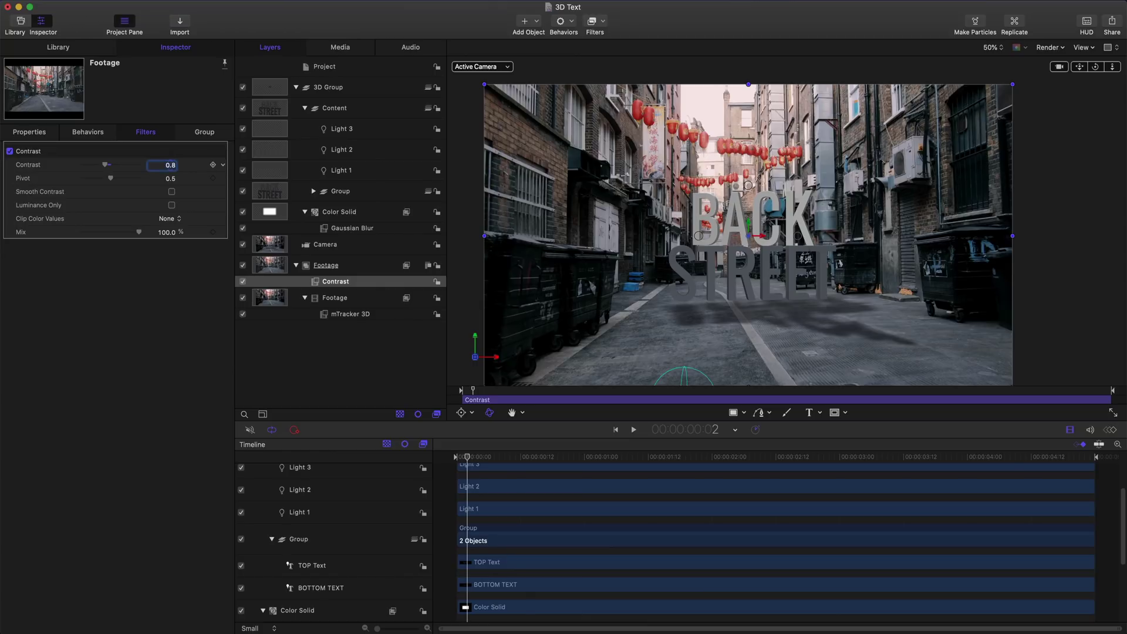